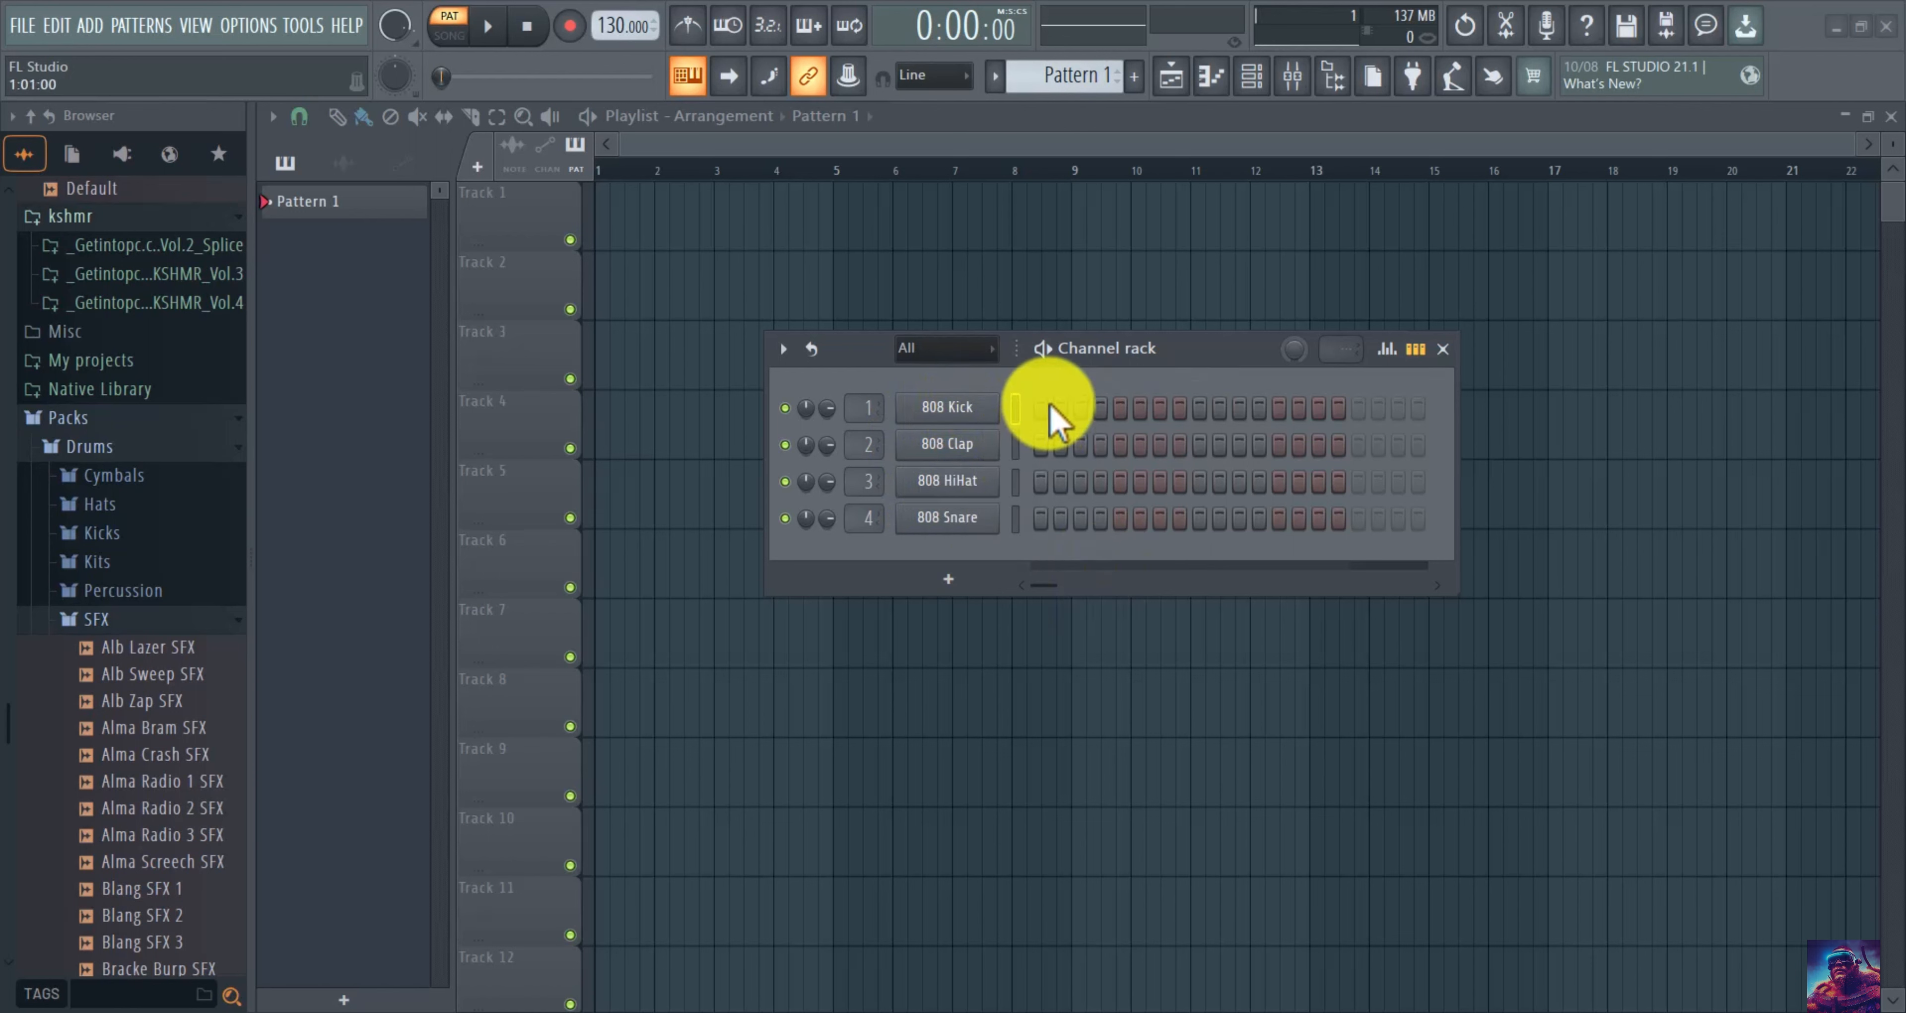
Clear the trial steps from the 808 Kick row.
{"action": "left_click", "coordinate": [1085, 412]}
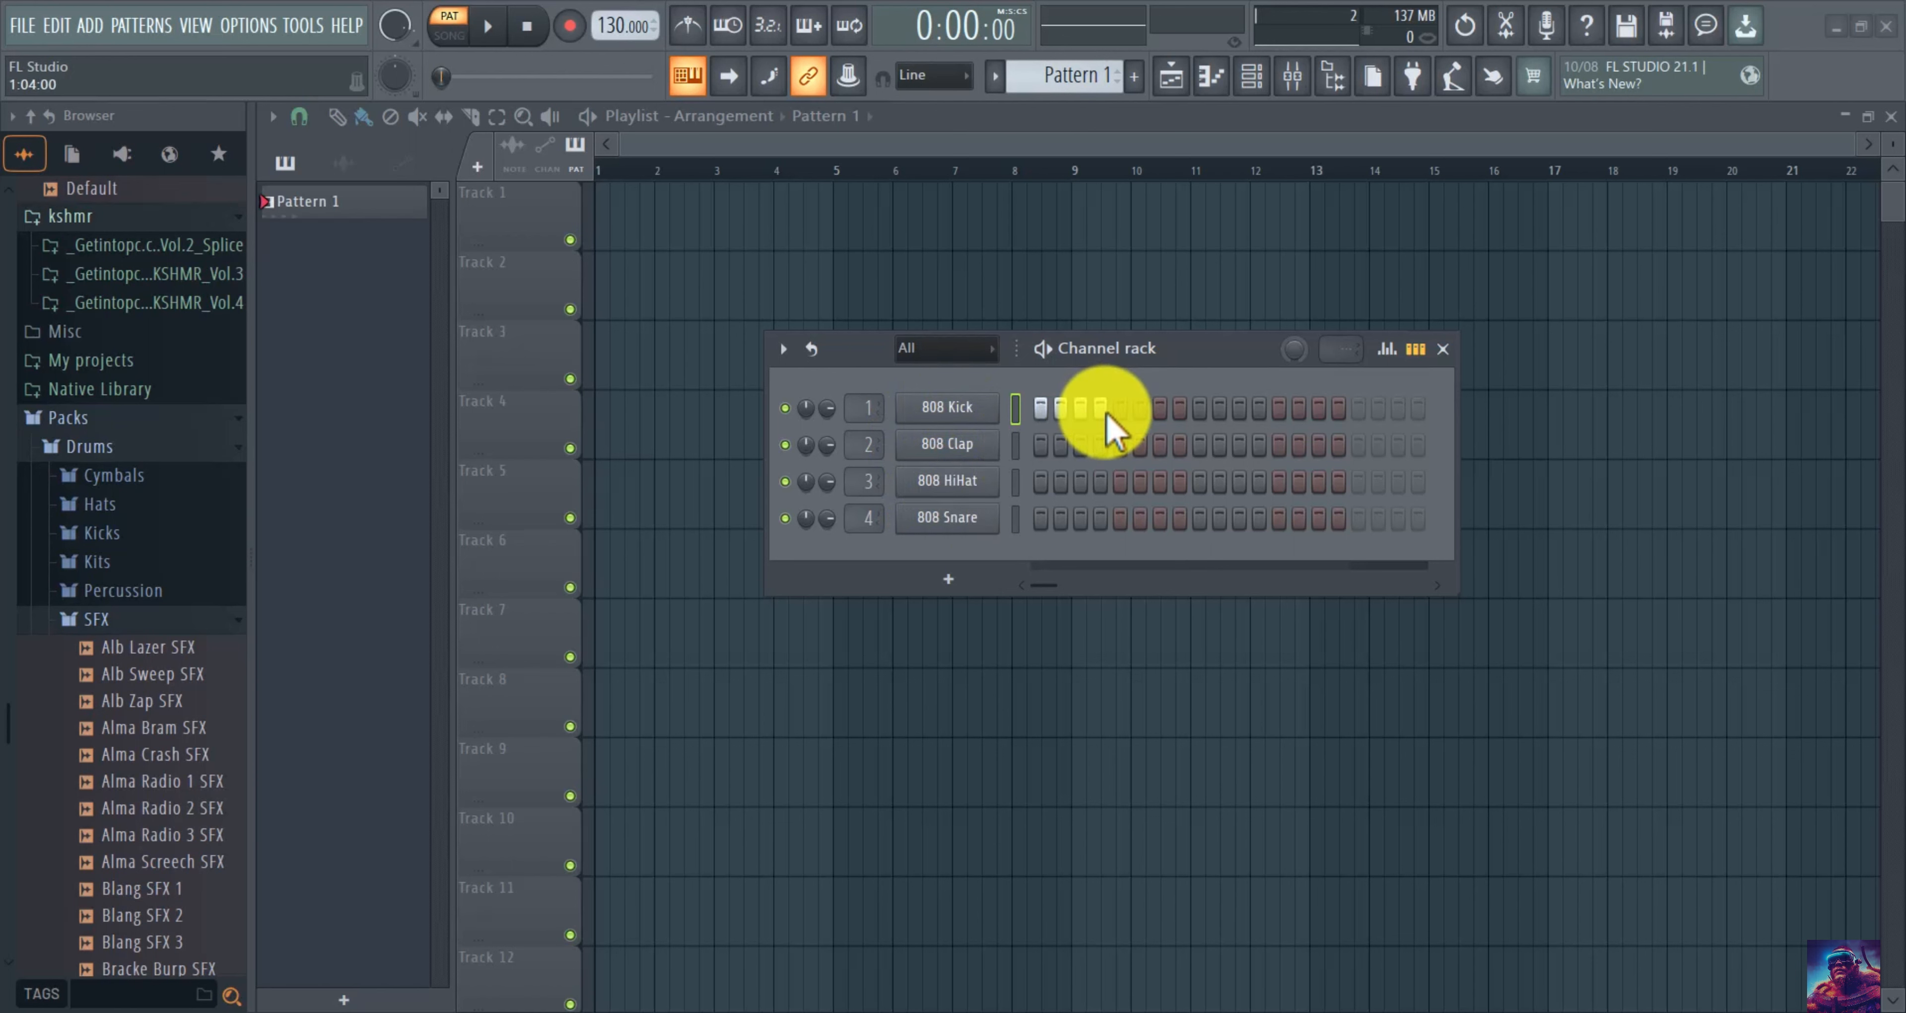
{"action": "right_click", "coordinate": [1101, 412]}
{"action": "right_click", "coordinate": [1082, 413]}
{"action": "right_click", "coordinate": [1062, 413]}
{"action": "right_click", "coordinate": [1041, 414]}
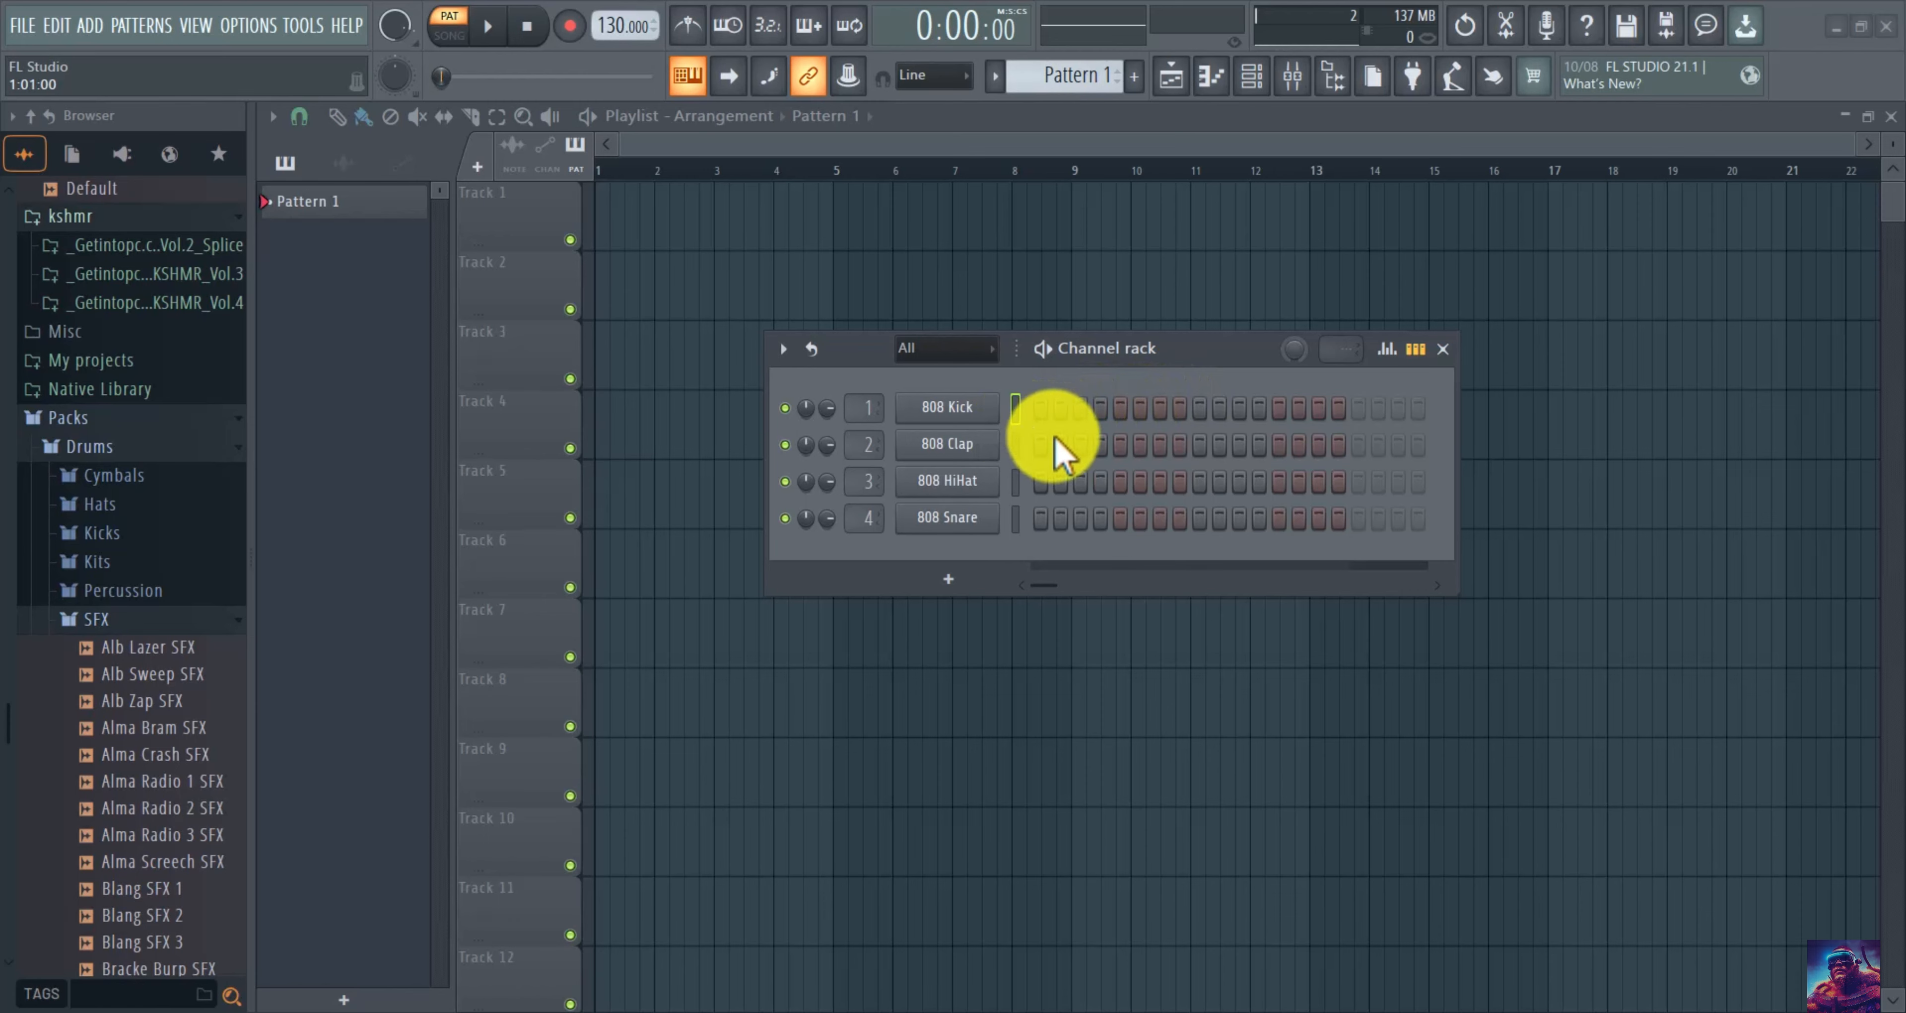
Toggle from song mode back to pattern mode so Pattern 1 loops.
{"action": "left_click", "coordinate": [1483, 854]}
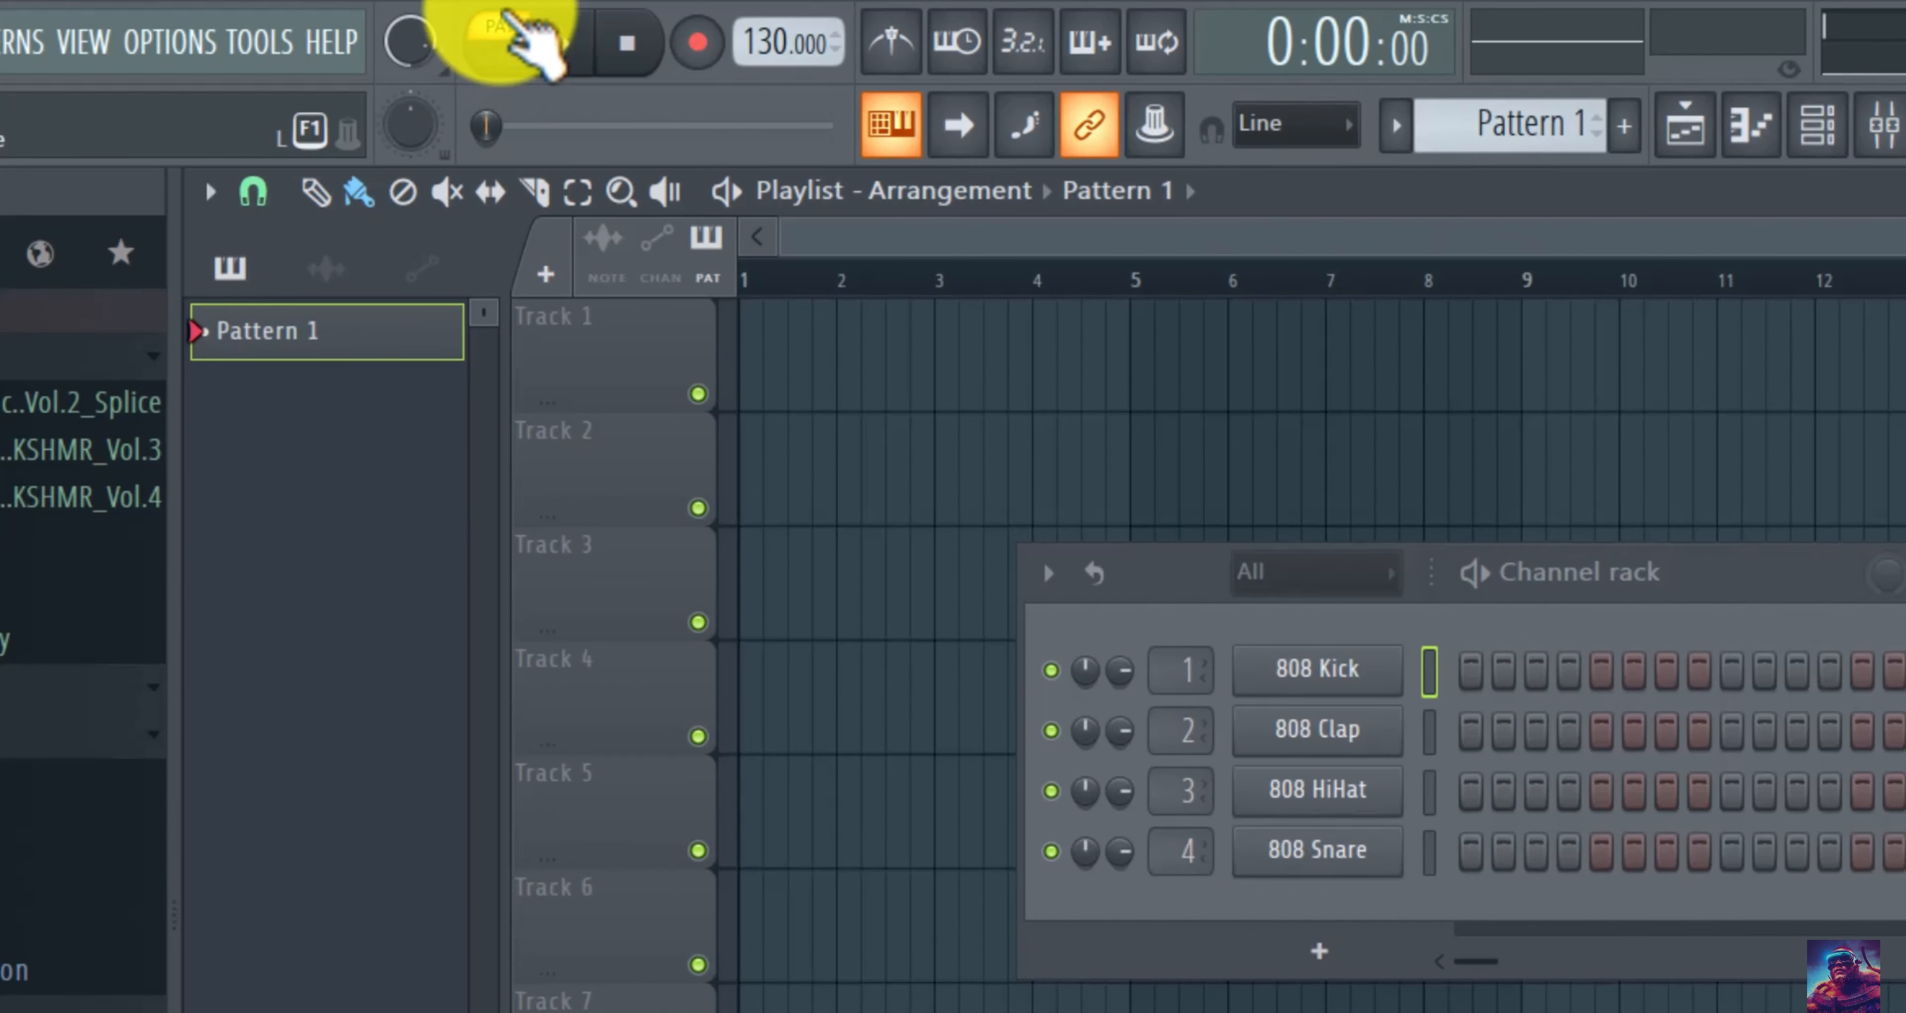
{"action": "left_click", "coordinate": [505, 12]}
{"action": "left_click", "coordinate": [505, 13]}
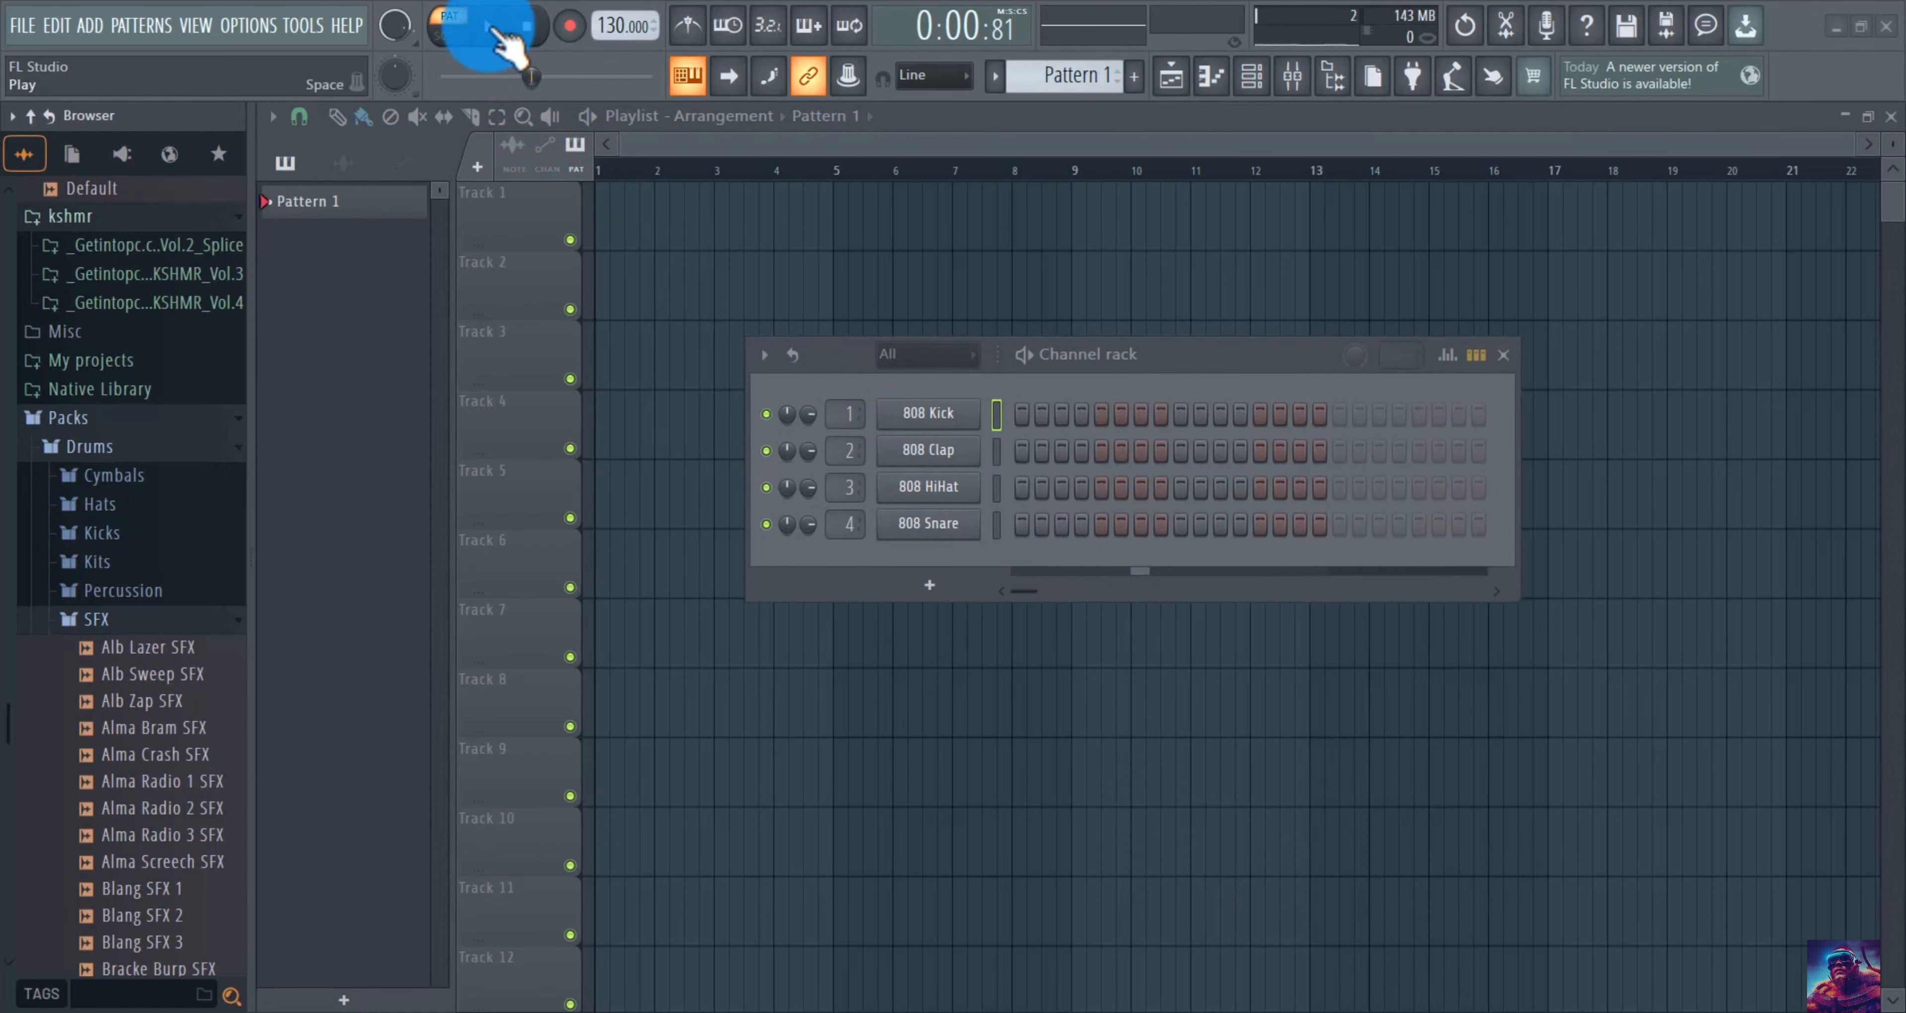
Light Kick steps 1, 2 and 16, fill all 16 HiHat steps, and add a clap on step 13.
{"action": "left_click", "coordinate": [1022, 416]}
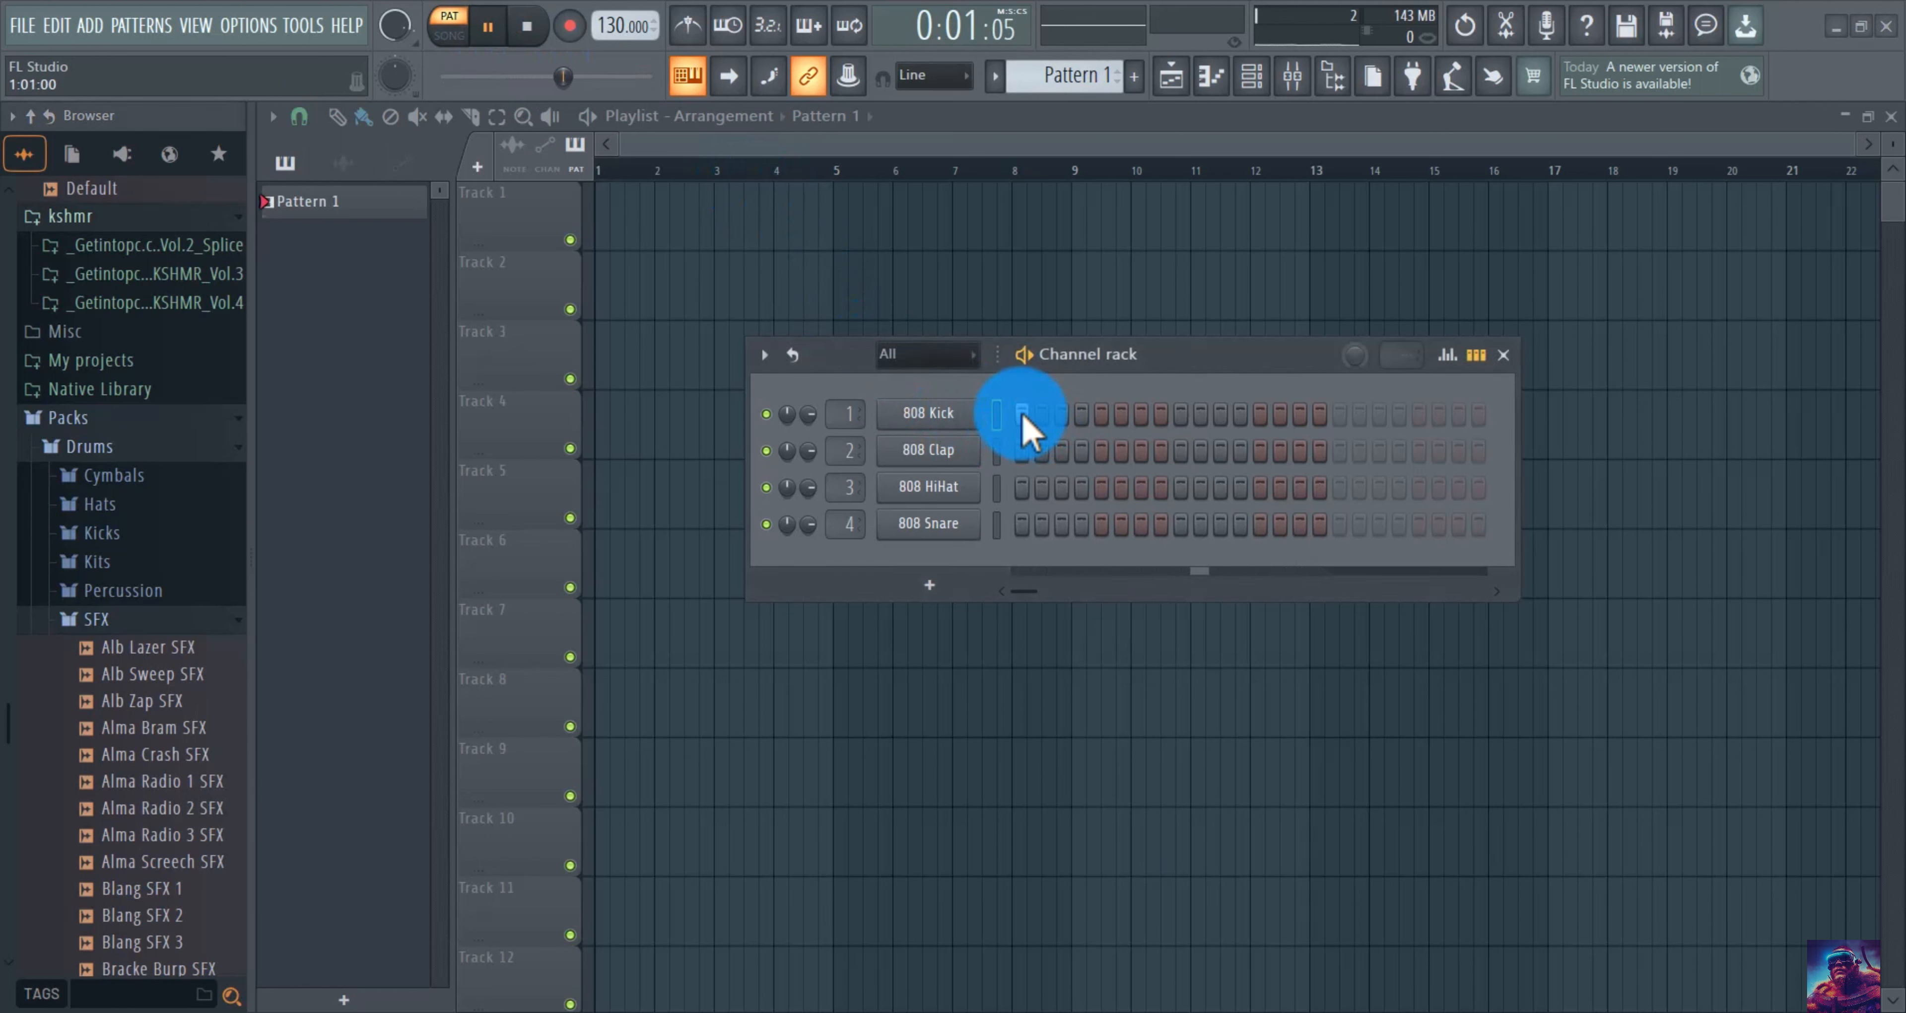
{"action": "left_click", "coordinate": [1046, 416]}
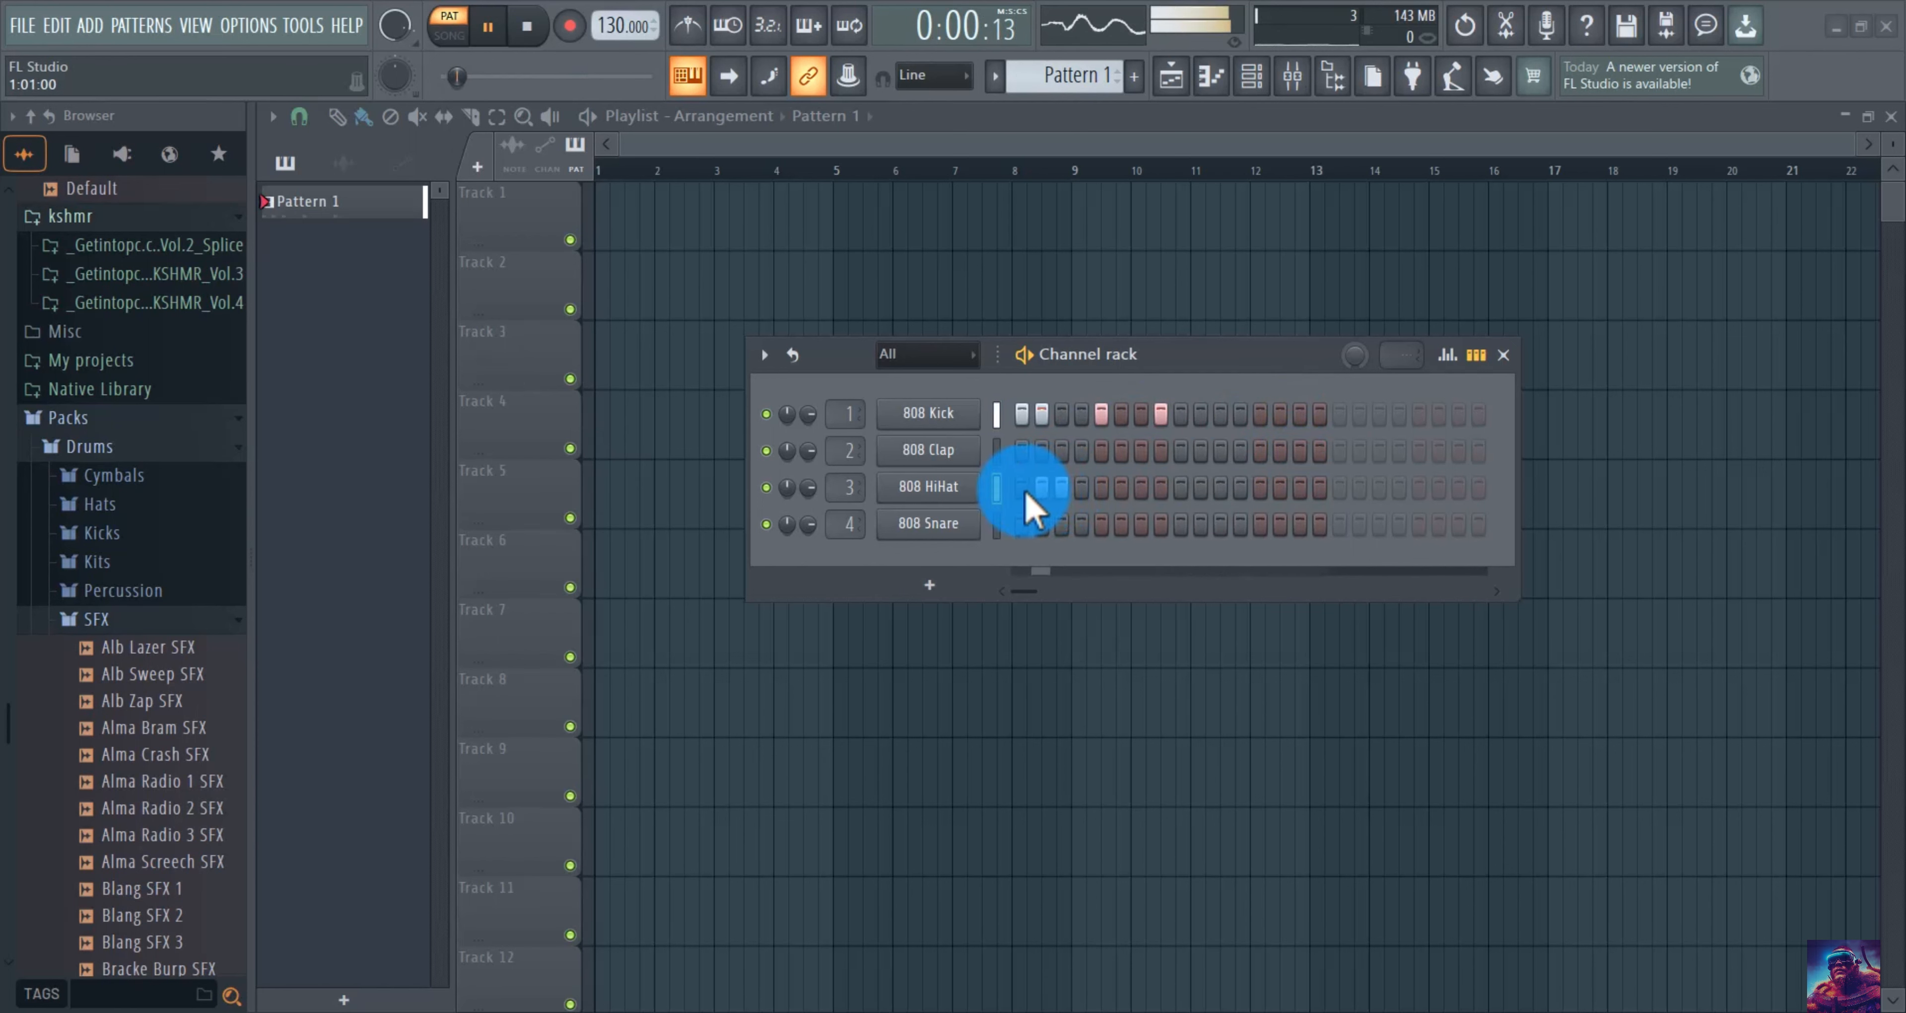
{"action": "mouse_move", "coordinate": [1026, 491]}
{"action": "left_mouse_down"}
{"action": "mouse_move", "coordinate": [1294, 485]}
{"action": "mouse_move", "coordinate": [1316, 437]}
{"action": "left_mouse_up"}
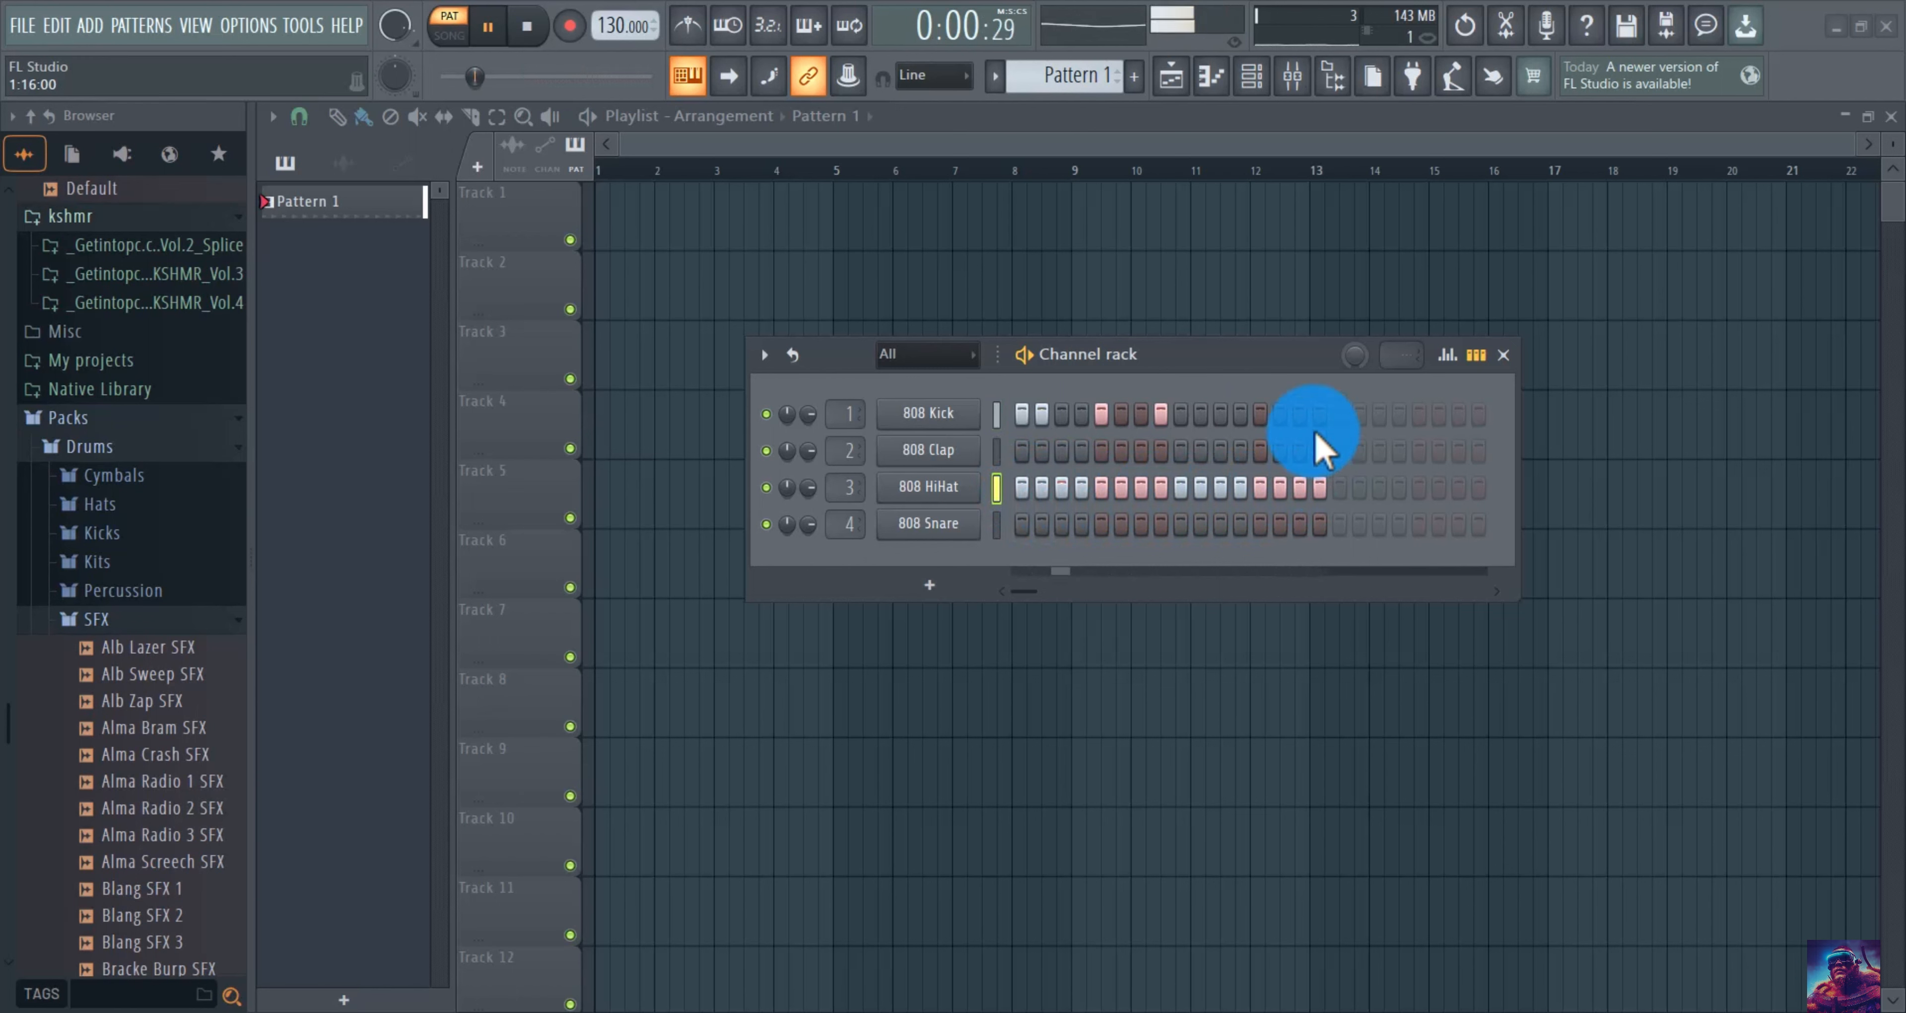
{"action": "left_click", "coordinate": [1319, 415]}
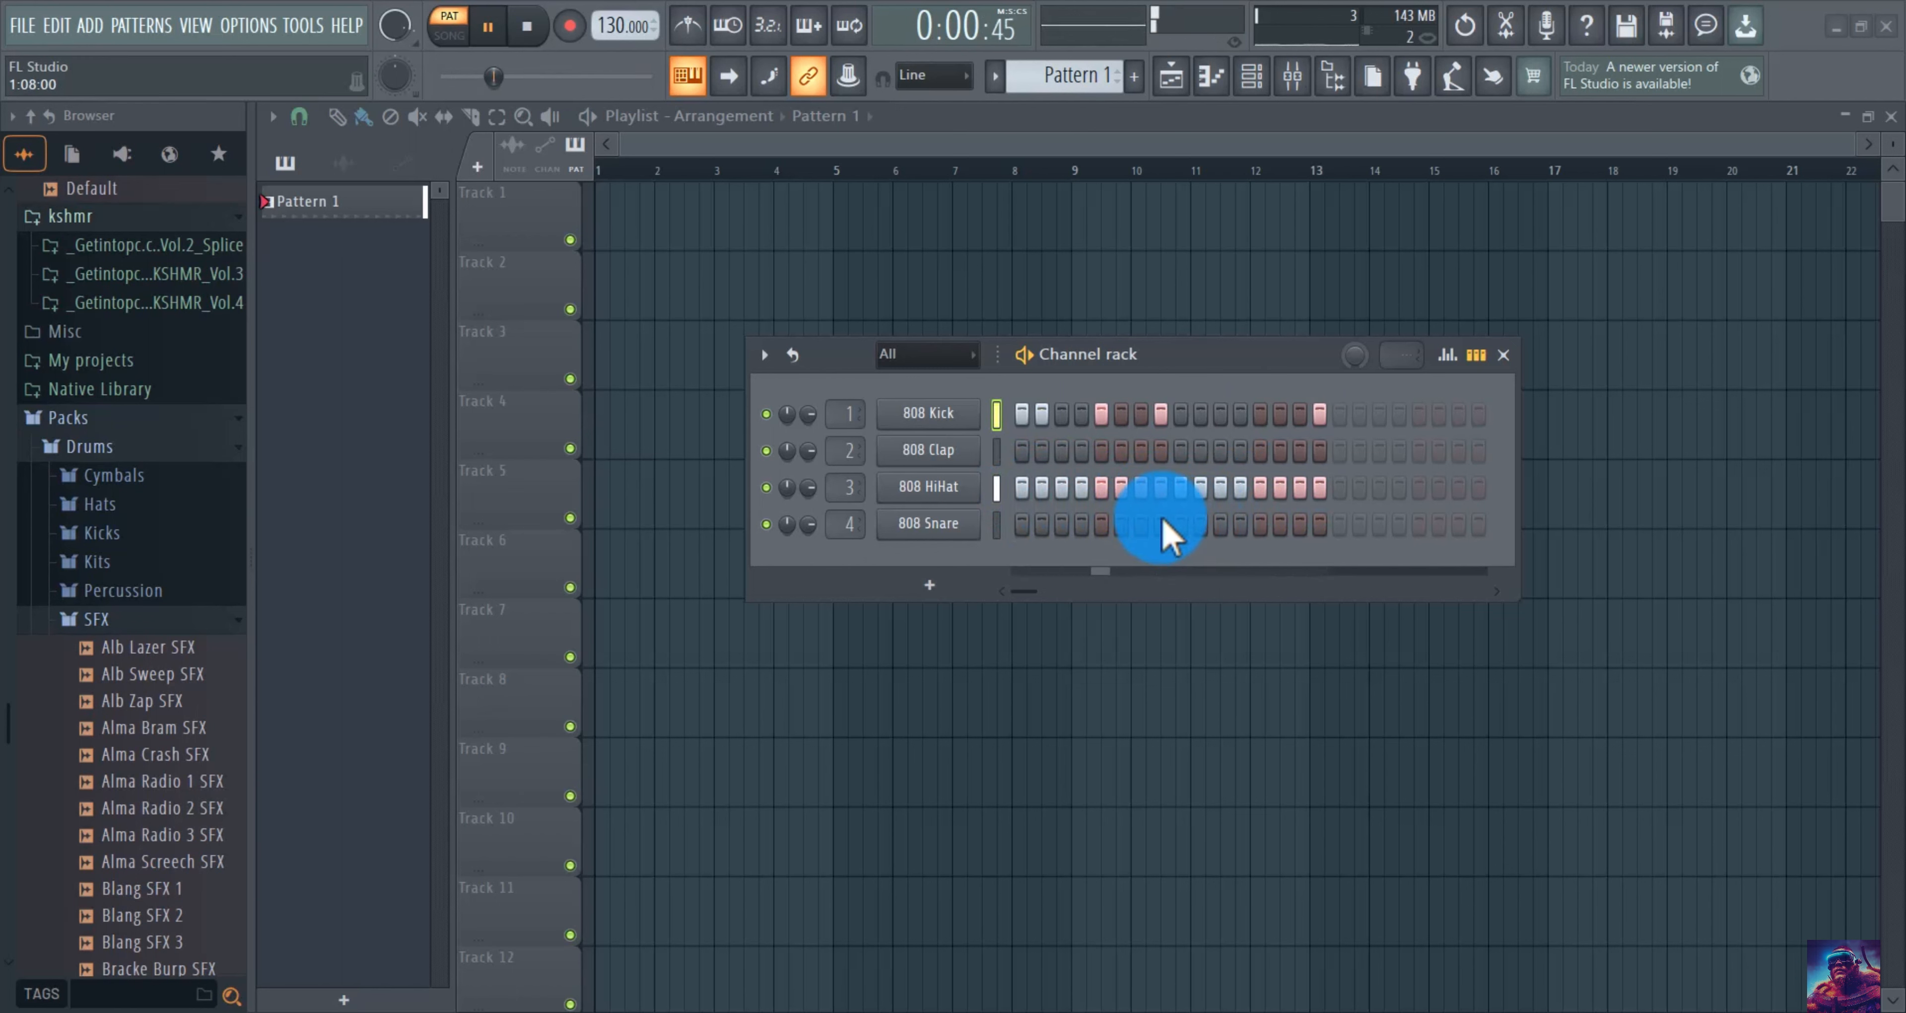
{"action": "left_click", "coordinate": [1281, 449]}
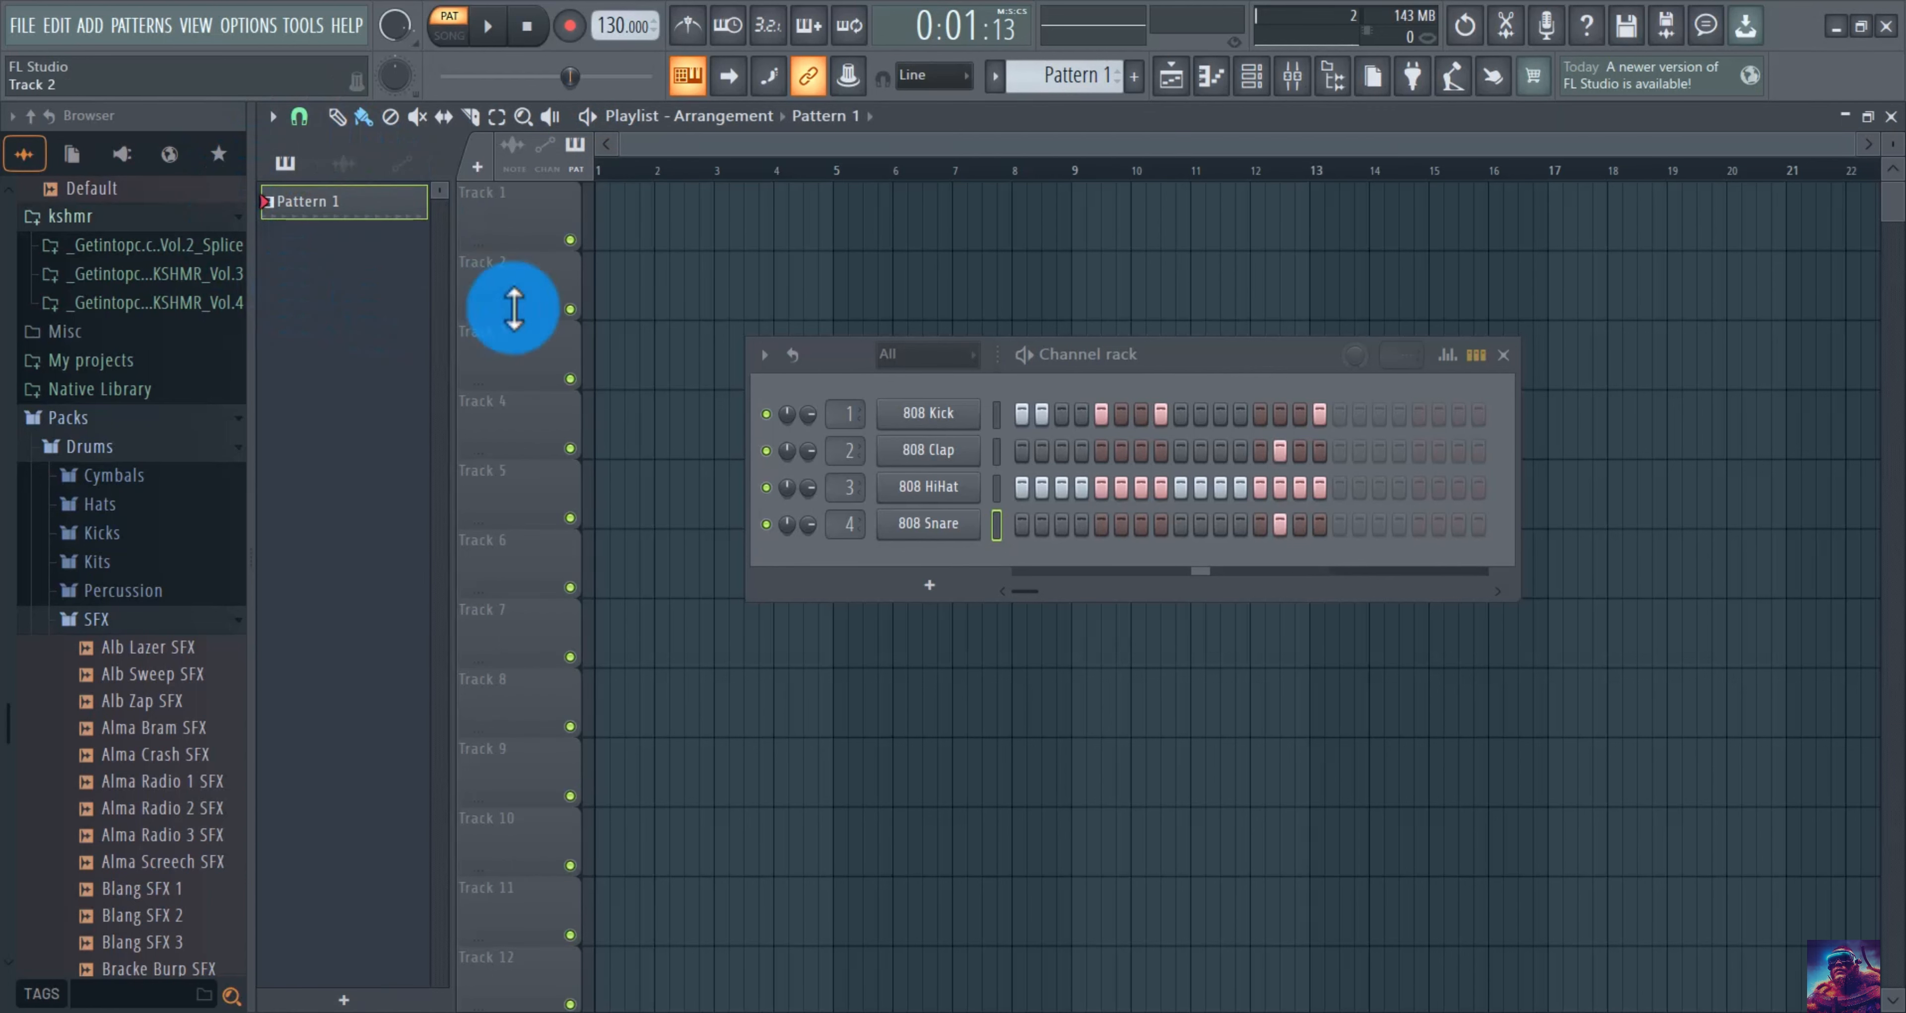
{"action": "left_click_drag", "start_coordinate": [1181, 366], "coordinate": [1551, 562]}
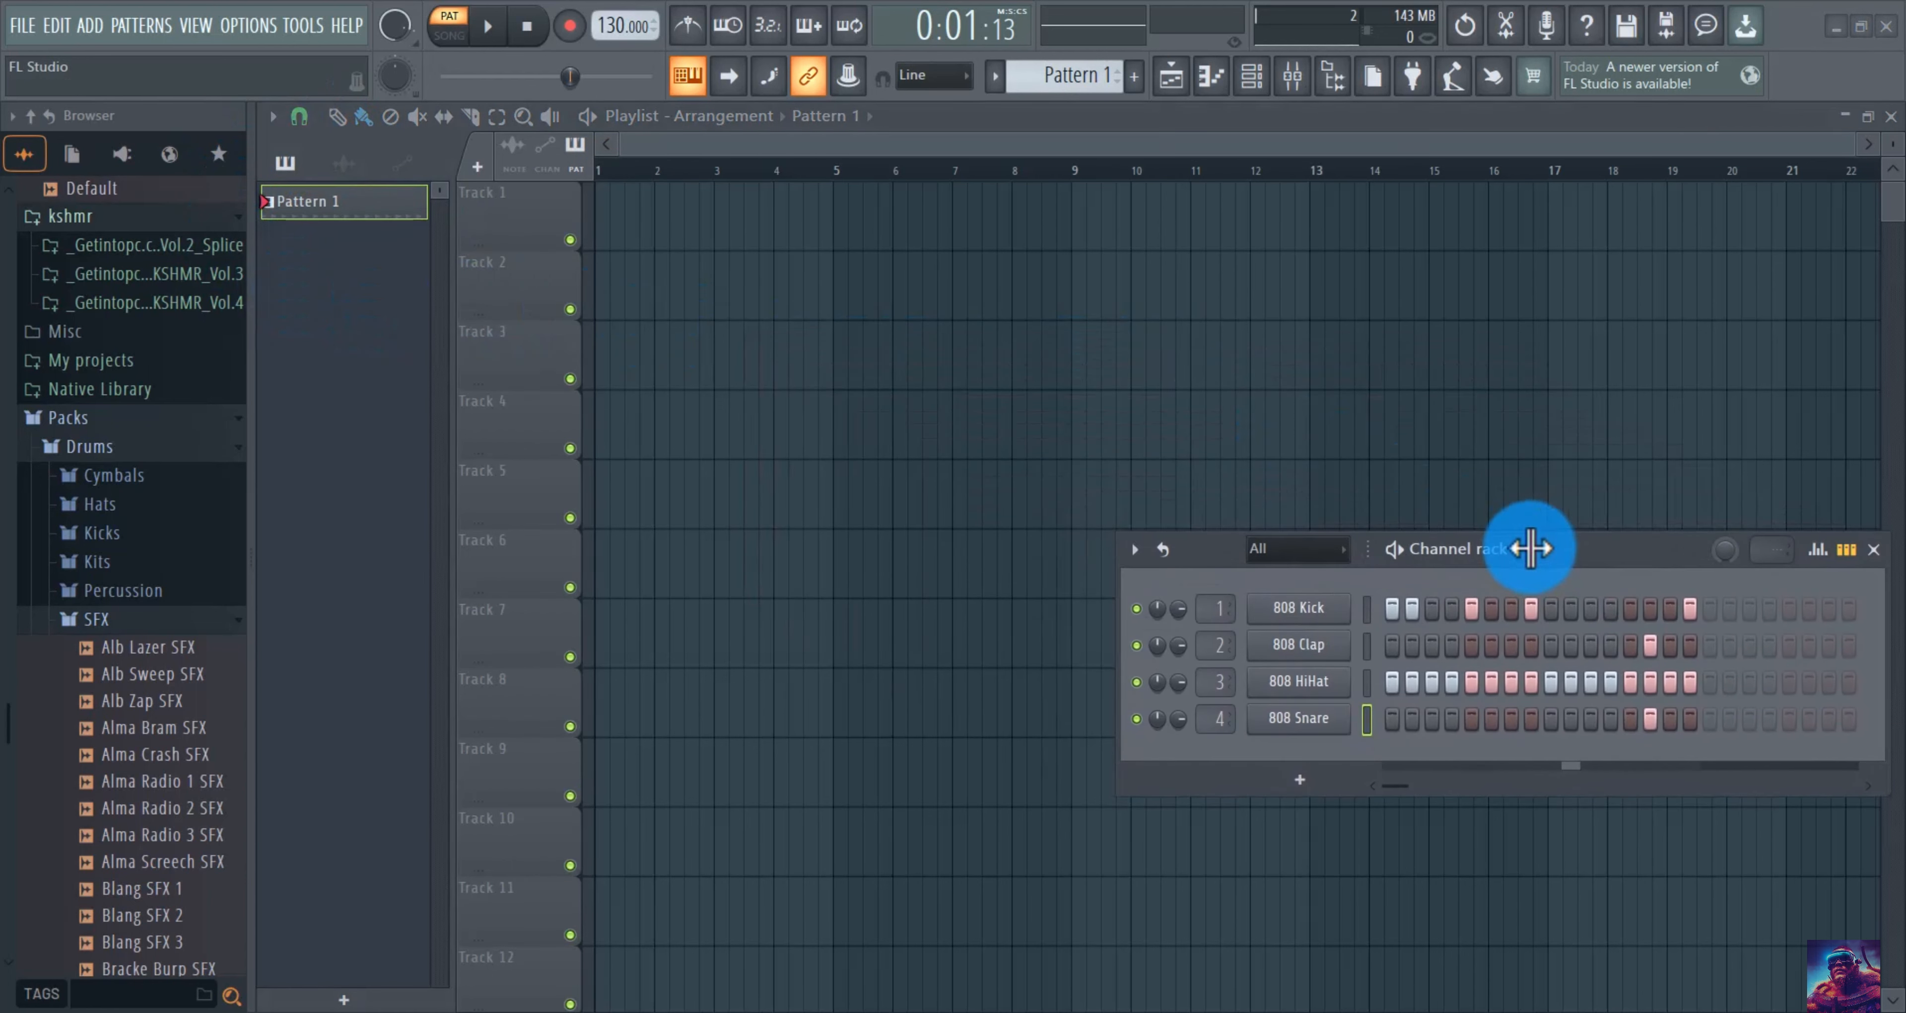
{"action": "left_click", "coordinate": [618, 215]}
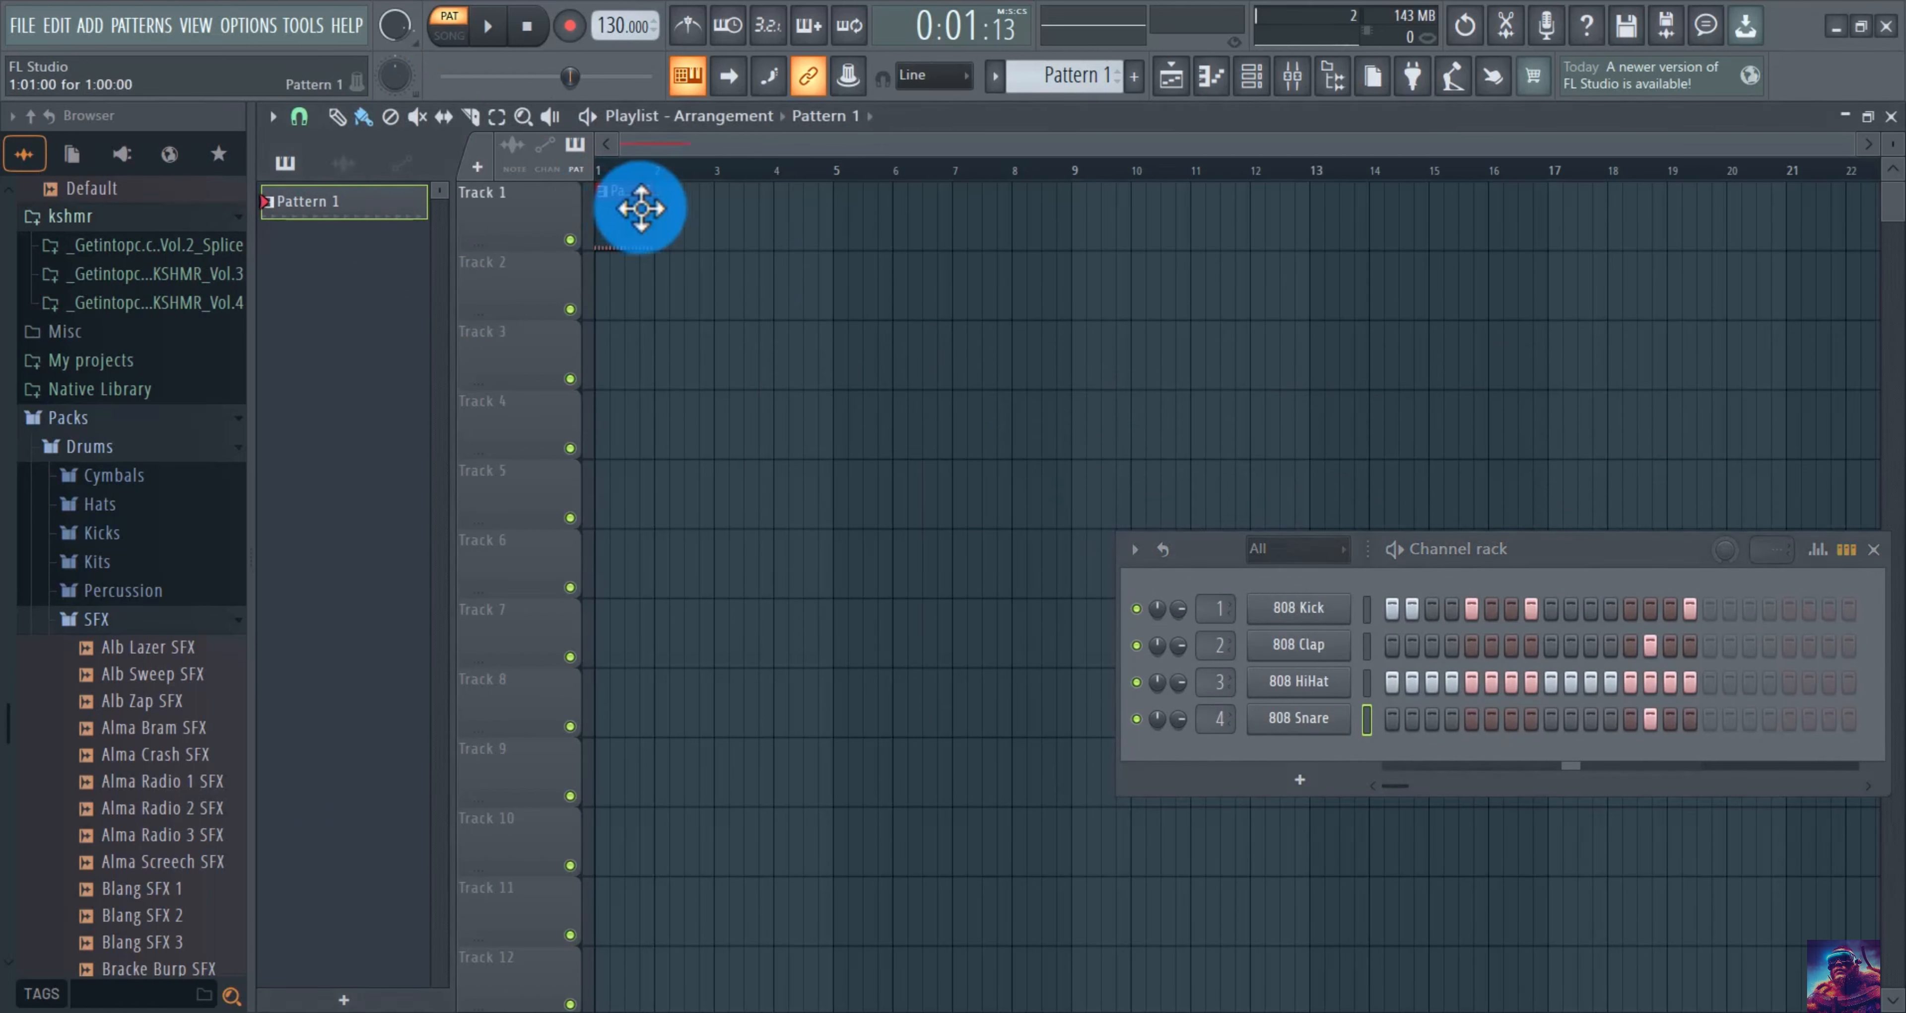
{"action": "left_click", "coordinate": [689, 219]}
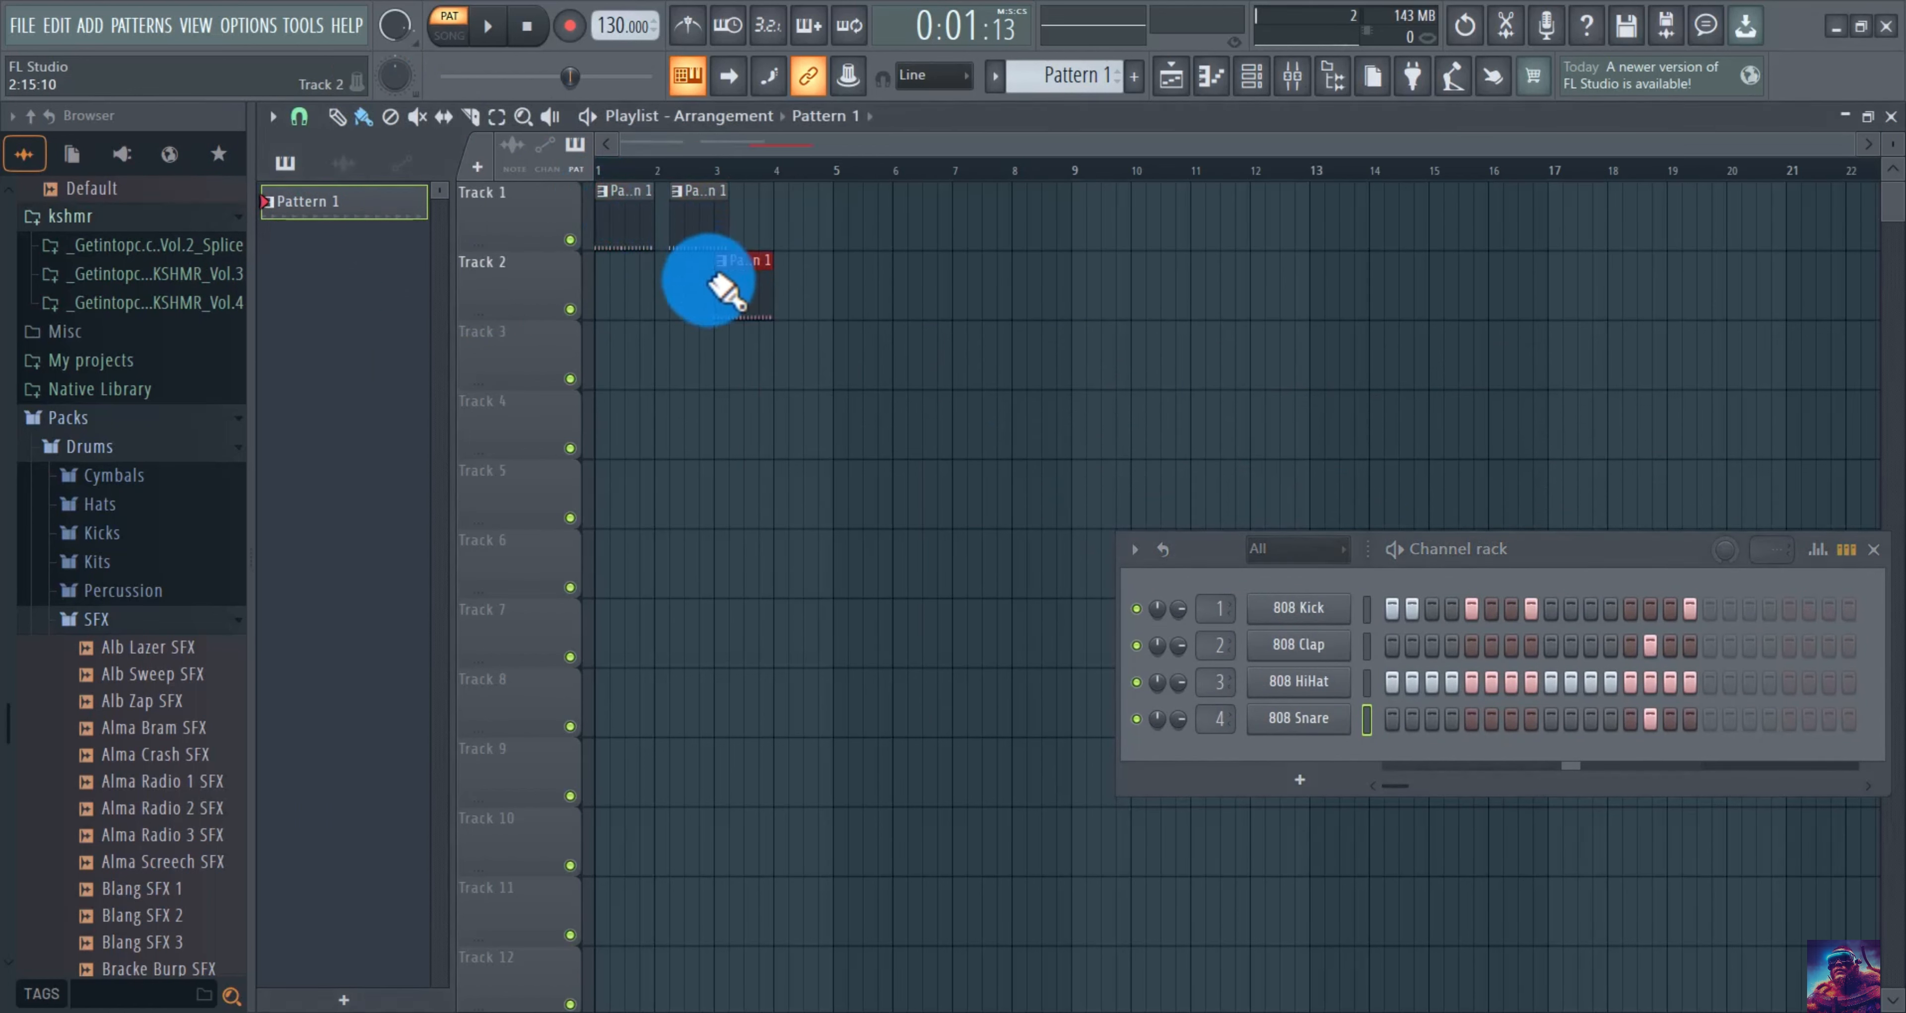
{"action": "left_click", "coordinate": [874, 235]}
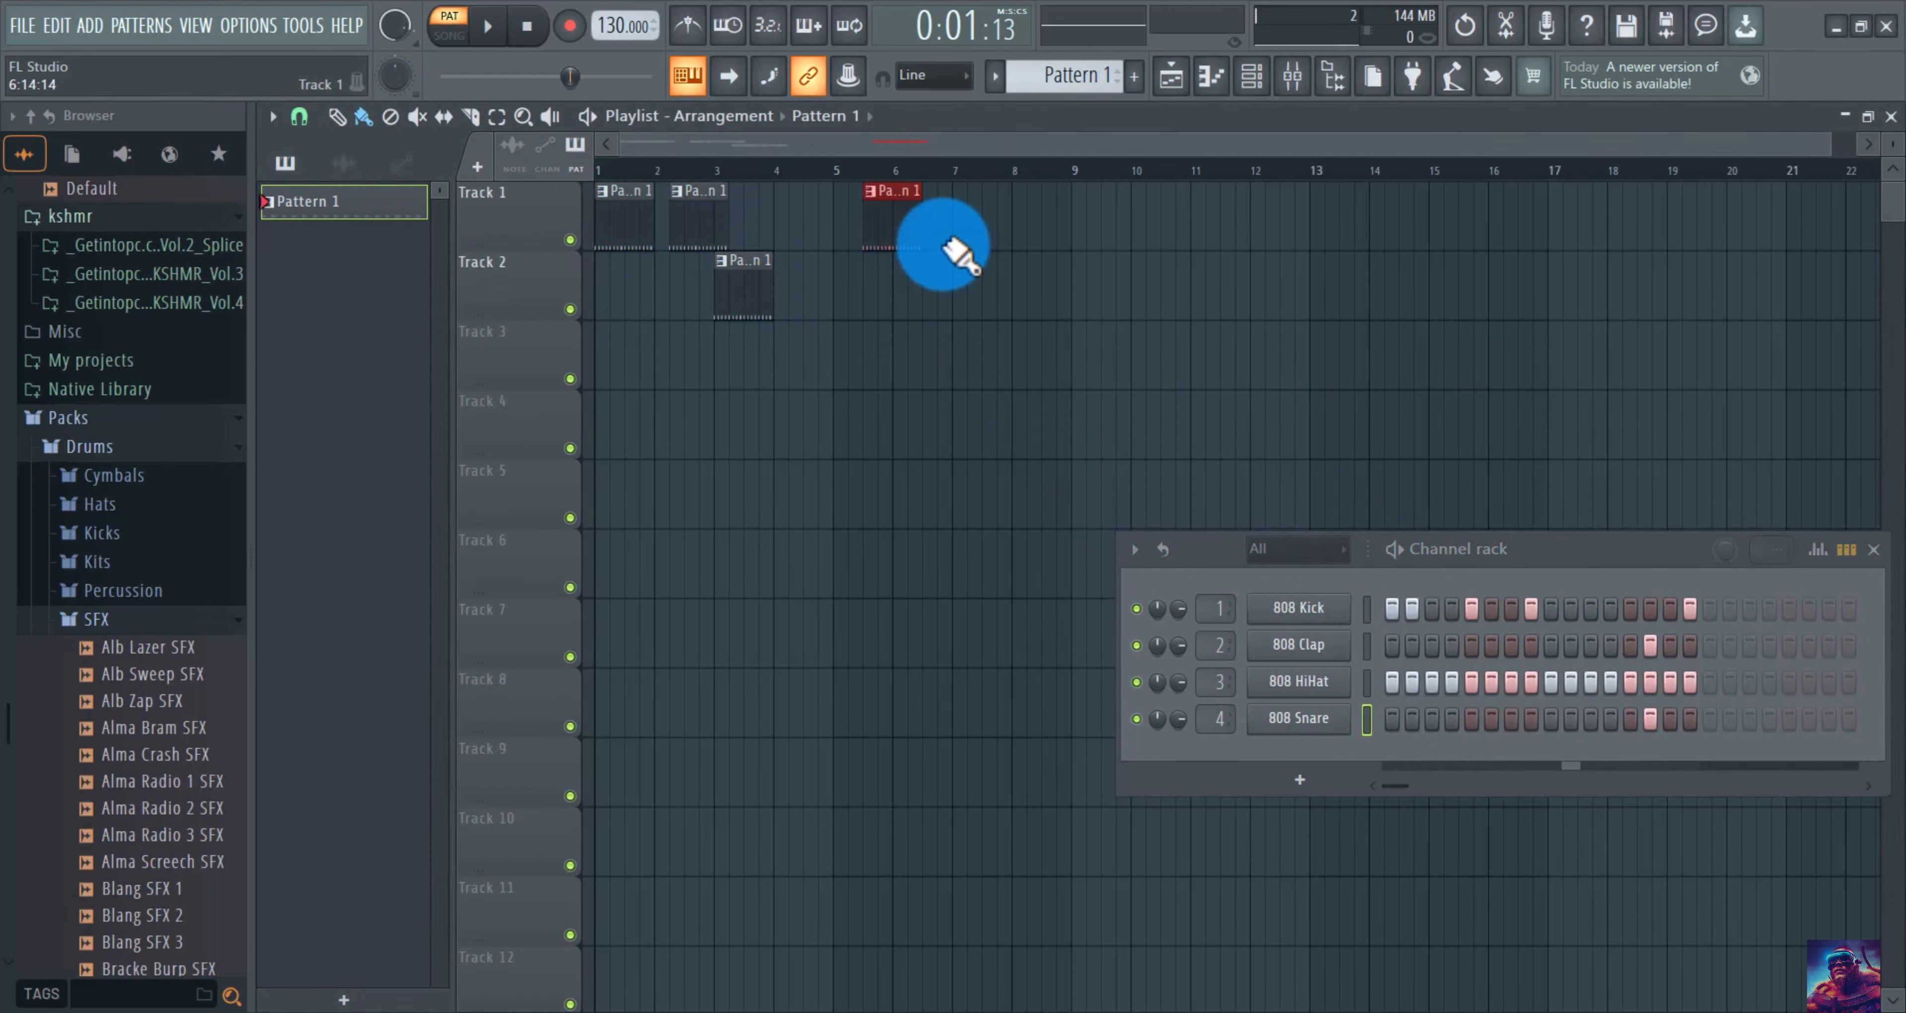
{"action": "right_click", "coordinate": [889, 205]}
{"action": "right_click", "coordinate": [741, 295]}
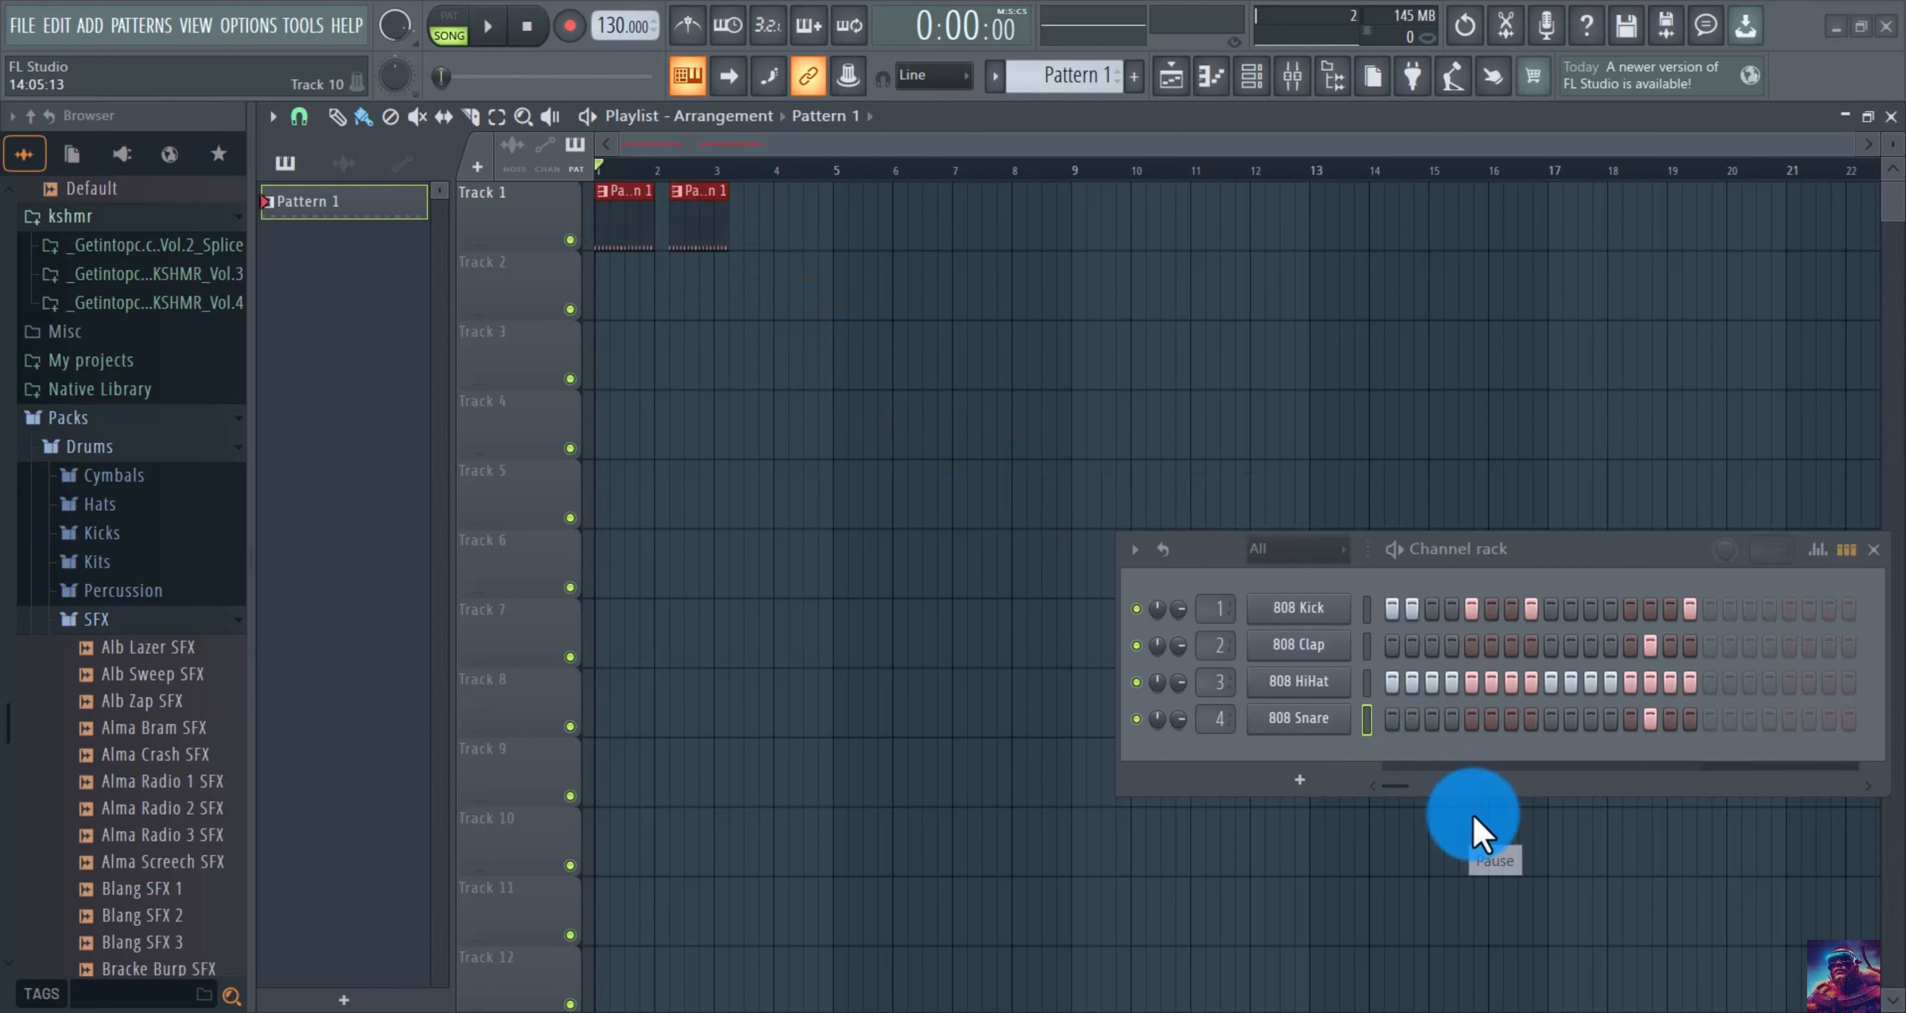
{"action": "mouse_move", "coordinate": [672, 205]}
{"action": "left_mouse_down"}
{"action": "mouse_move", "coordinate": [630, 195]}
{"action": "mouse_move", "coordinate": [660, 224]}
{"action": "left_mouse_up"}
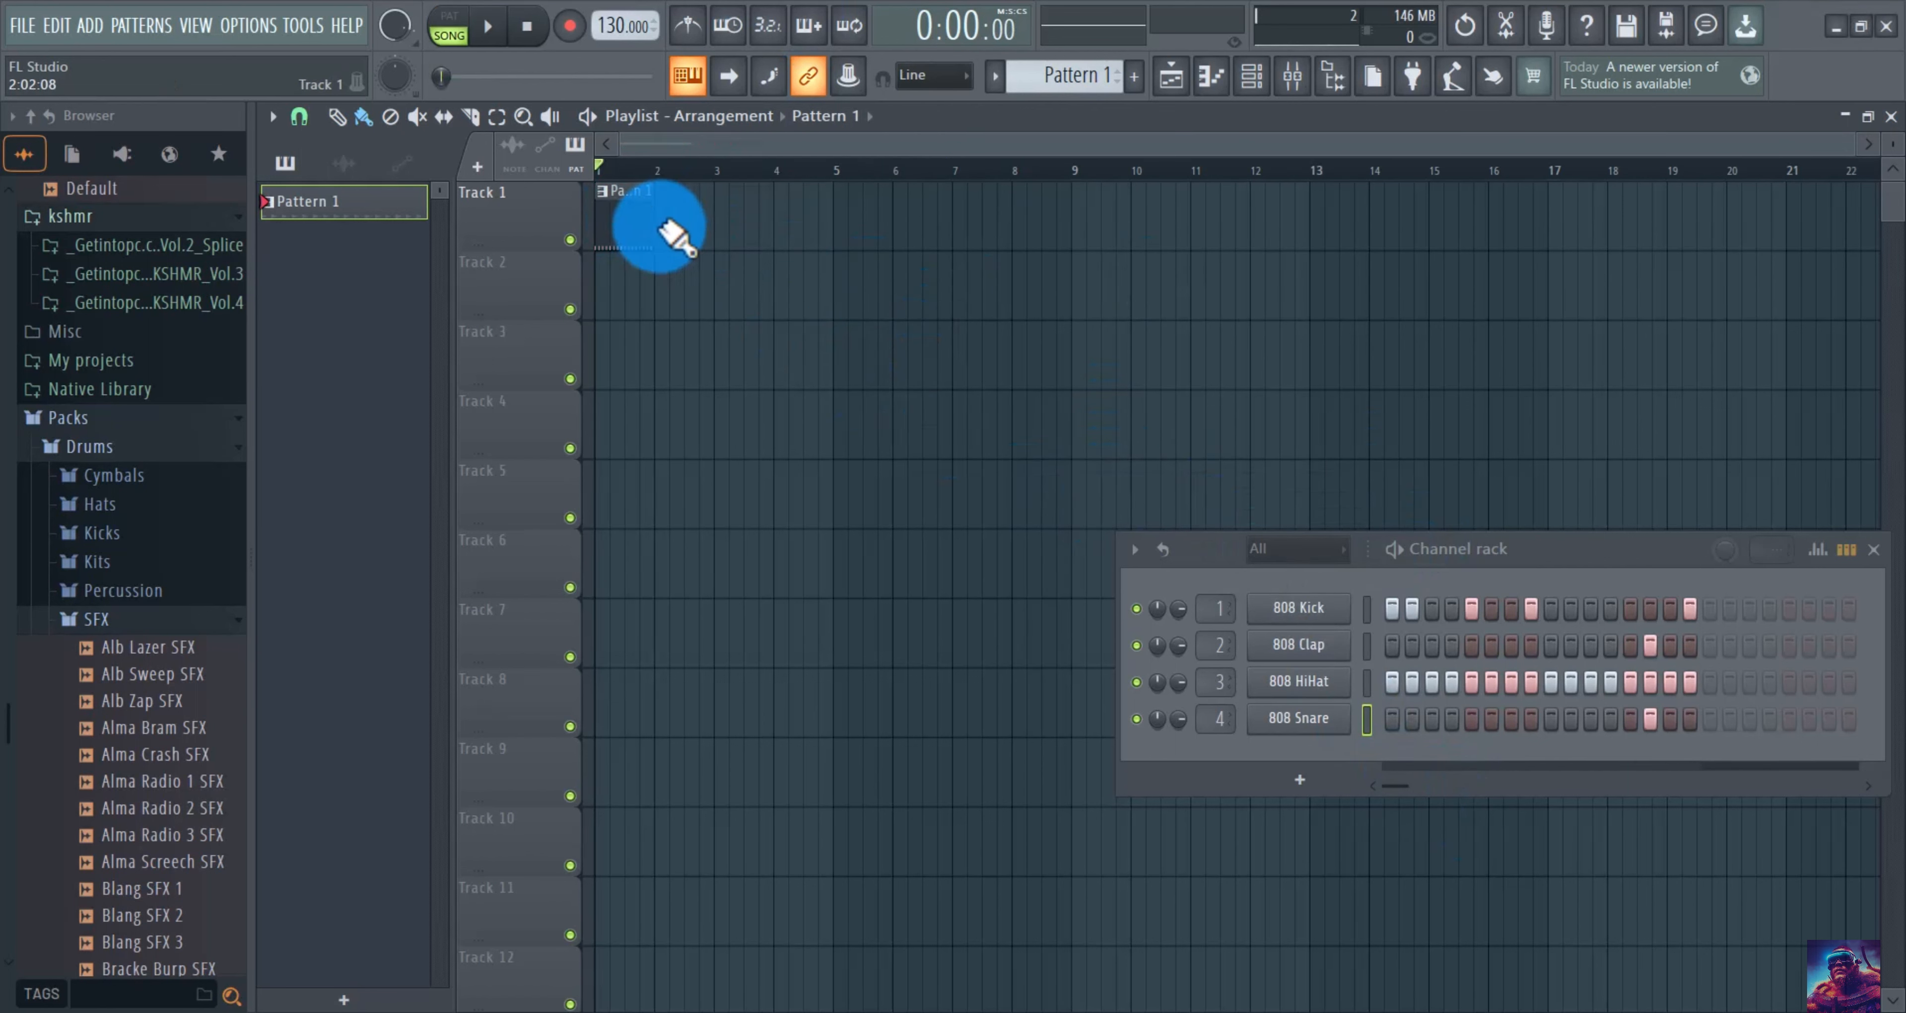
{"action": "left_click", "coordinate": [487, 26]}
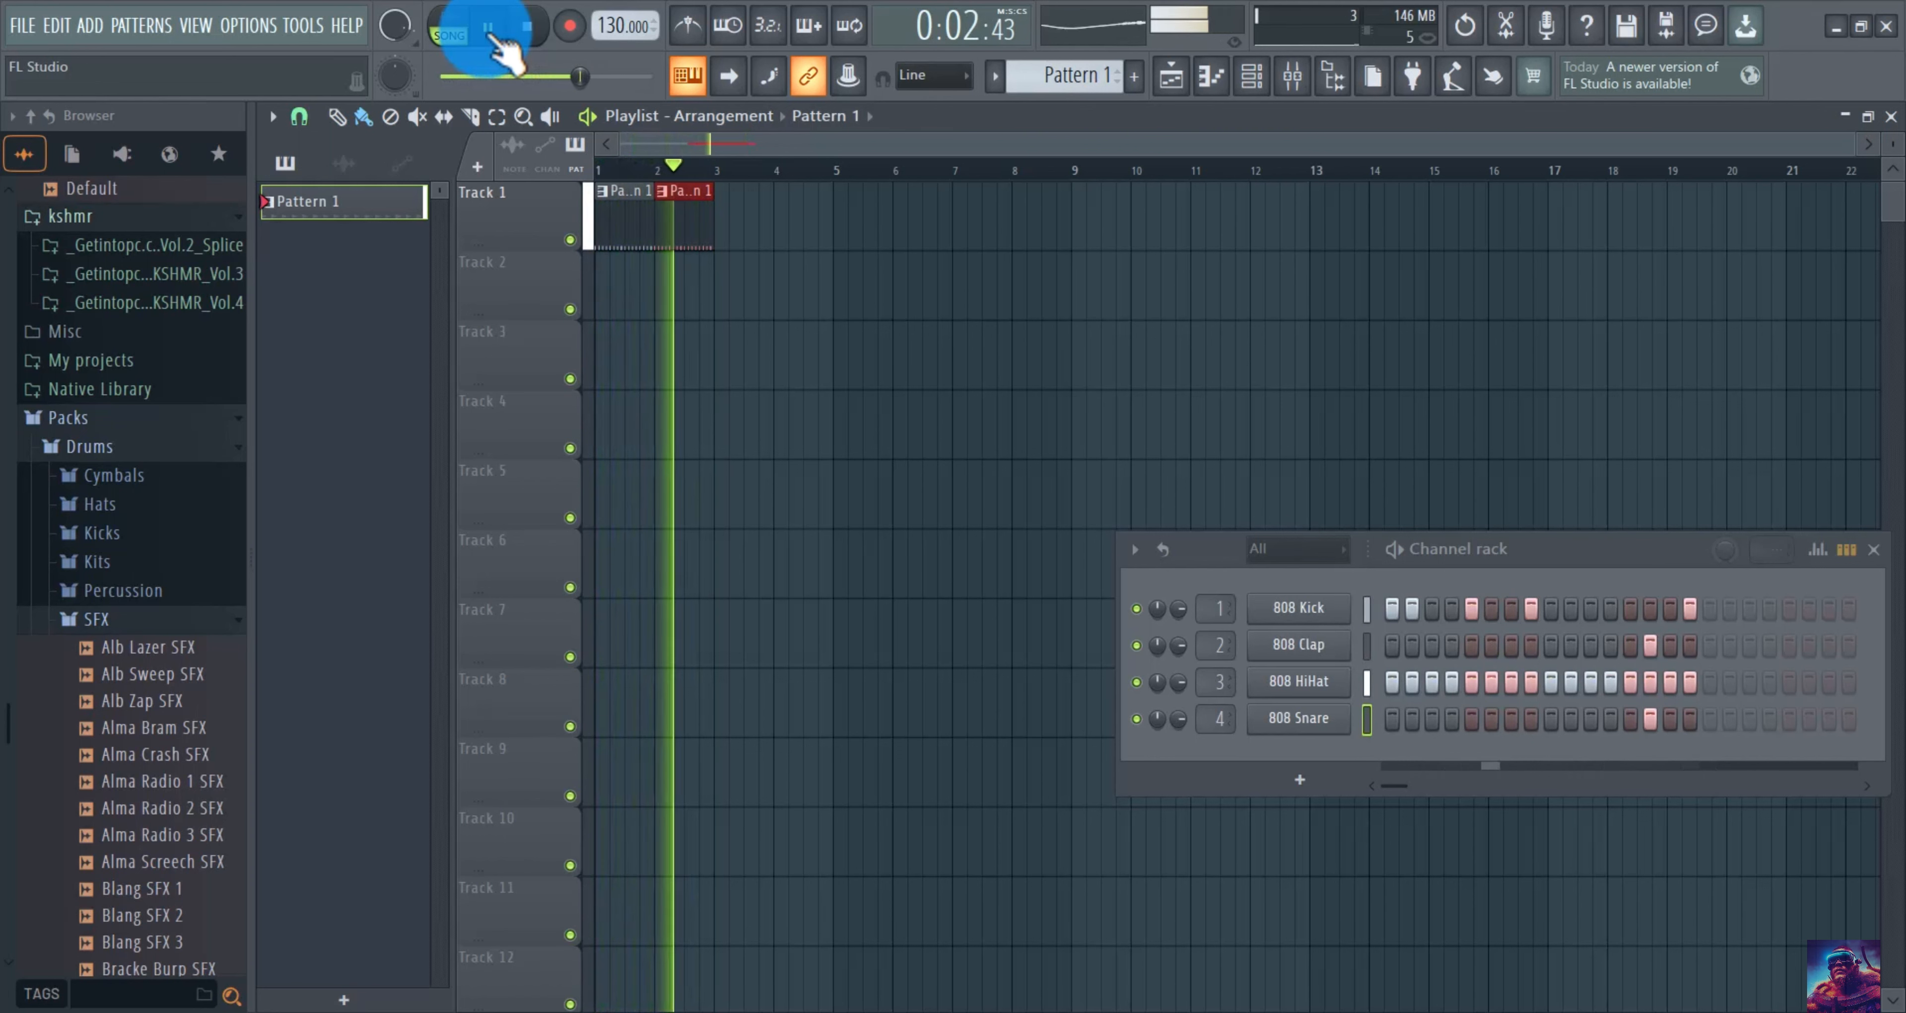
{"action": "left_click", "coordinate": [490, 32]}
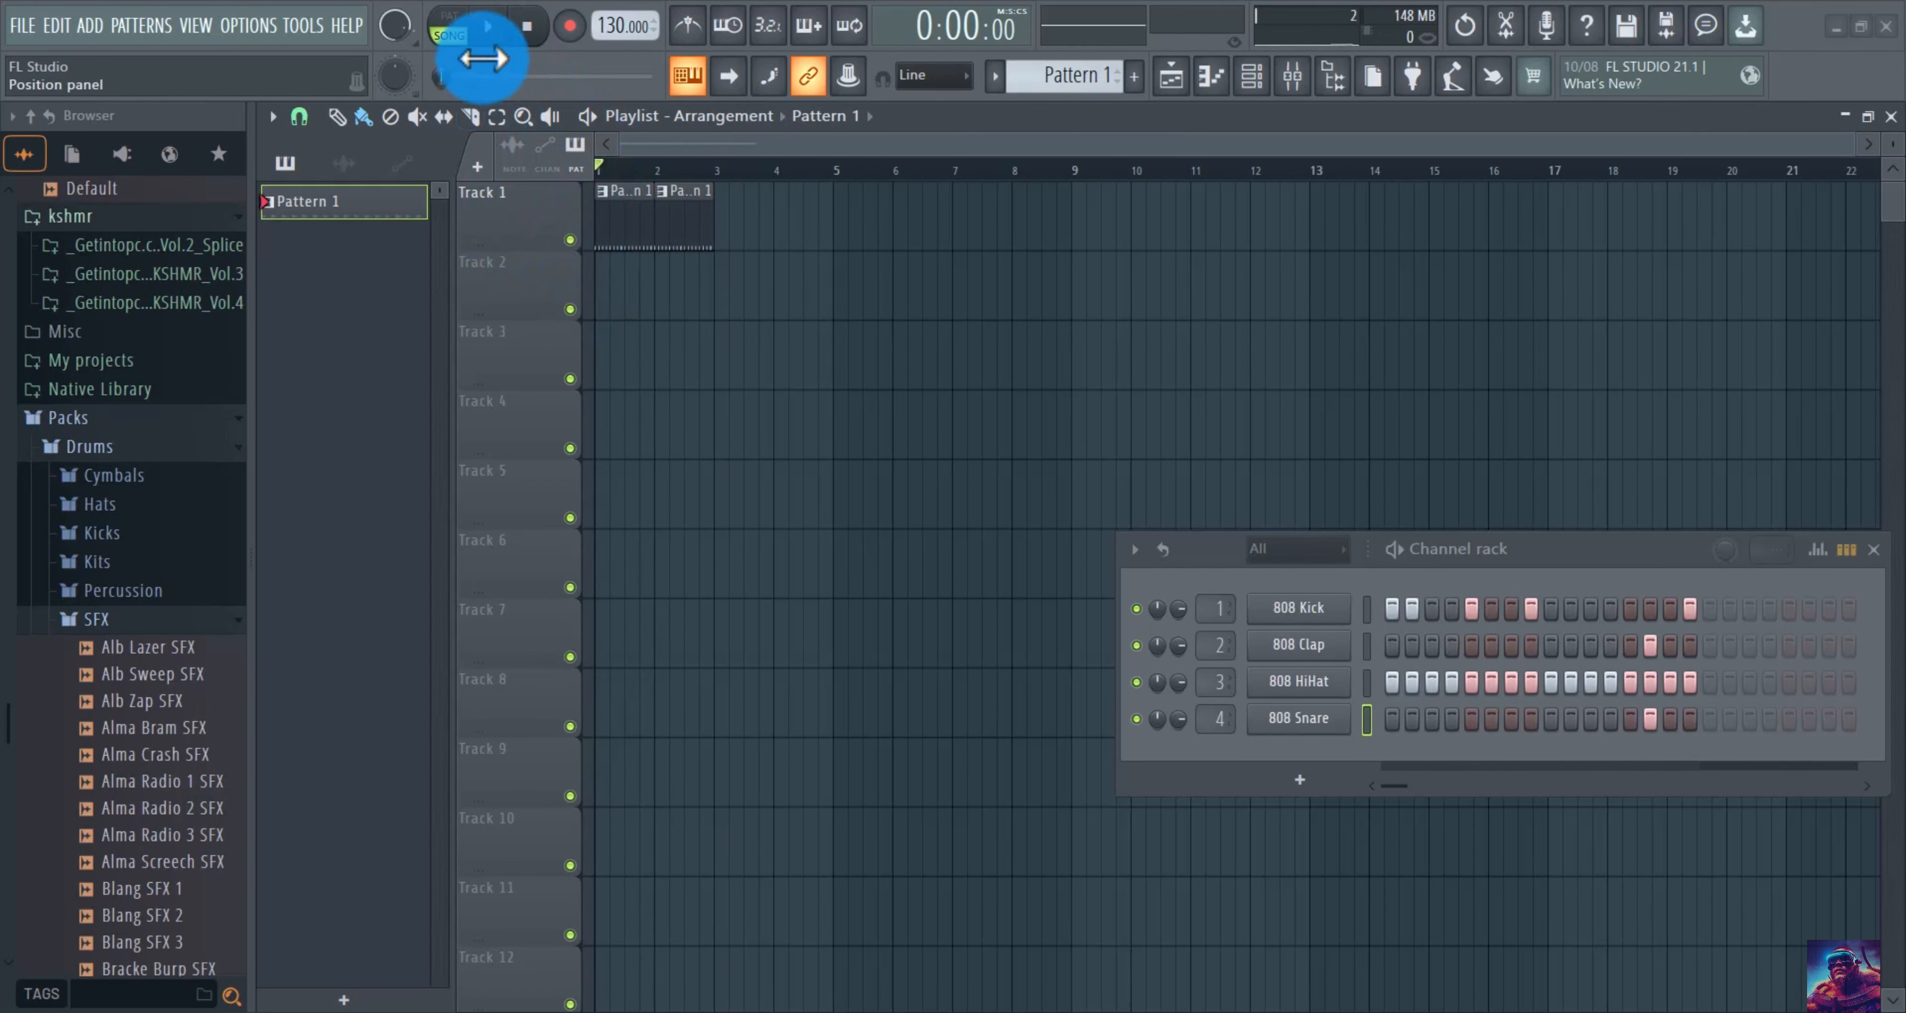
{"action": "left_click", "coordinate": [490, 31]}
{"action": "left_click", "coordinate": [570, 239]}
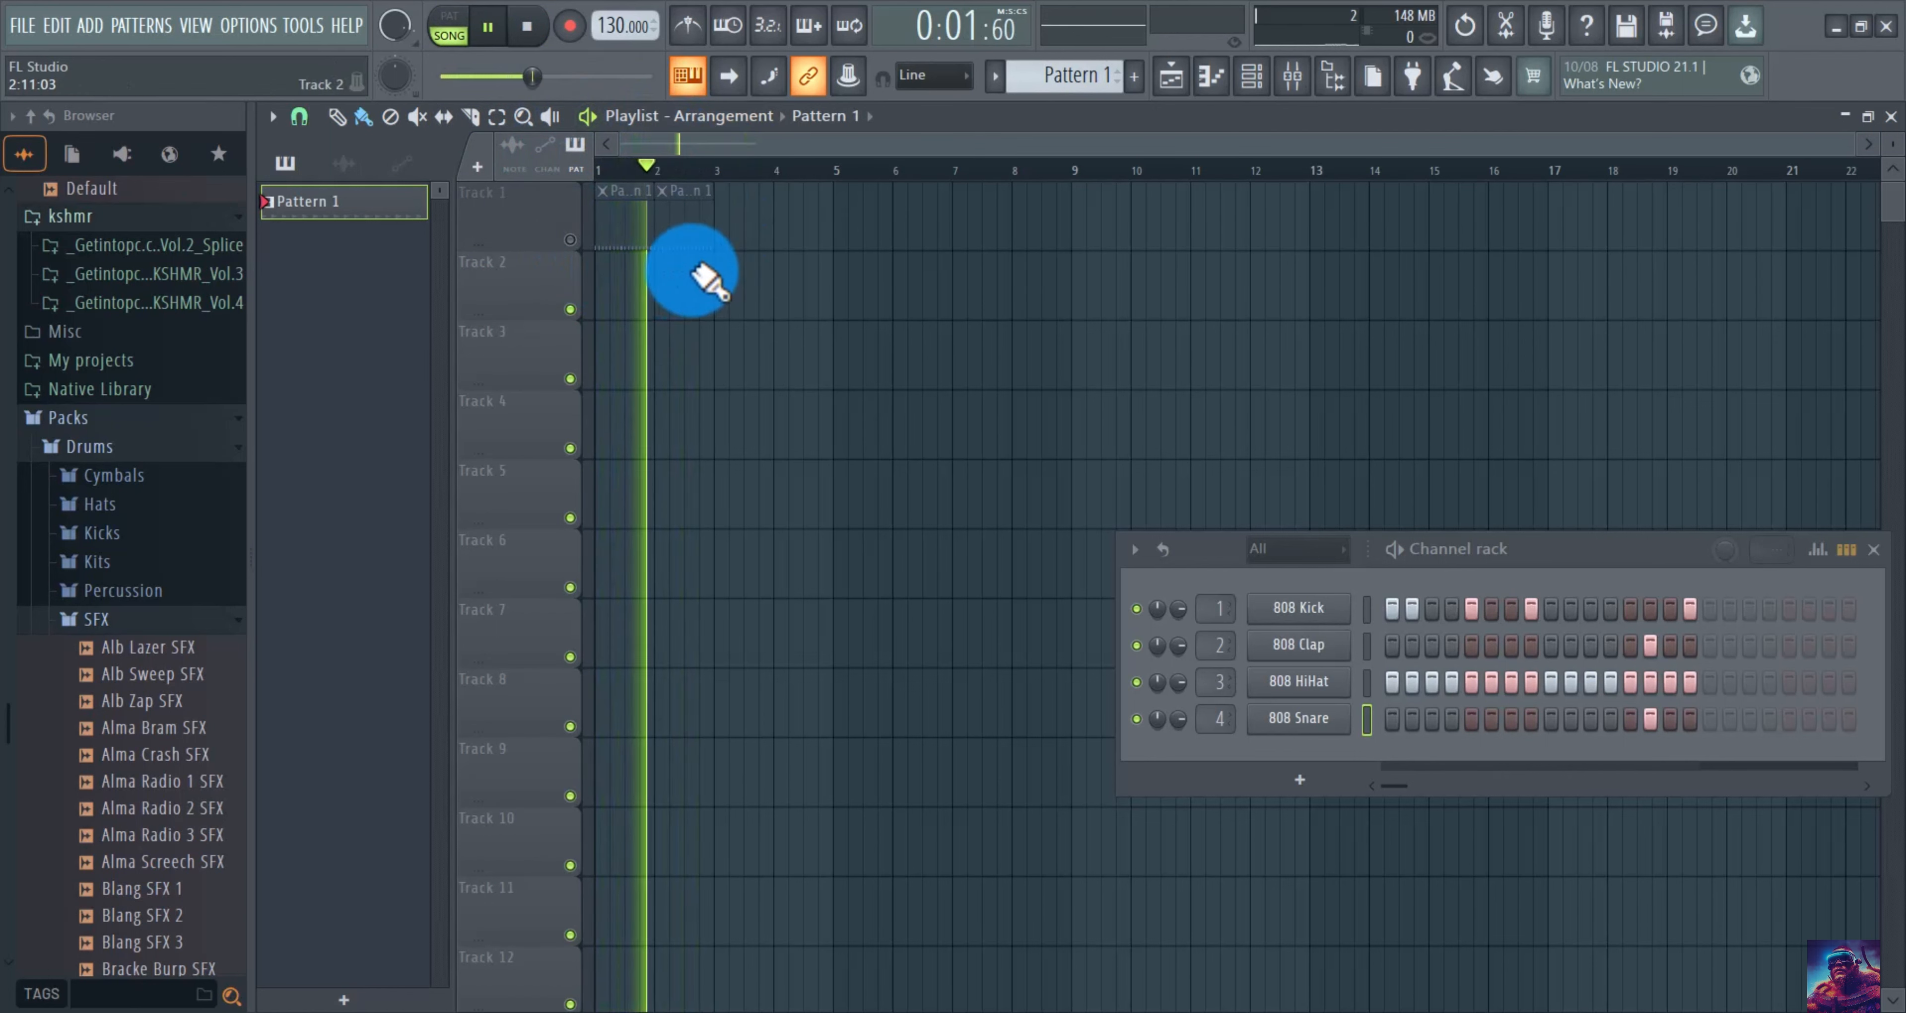
{"action": "left_click", "coordinate": [570, 239]}
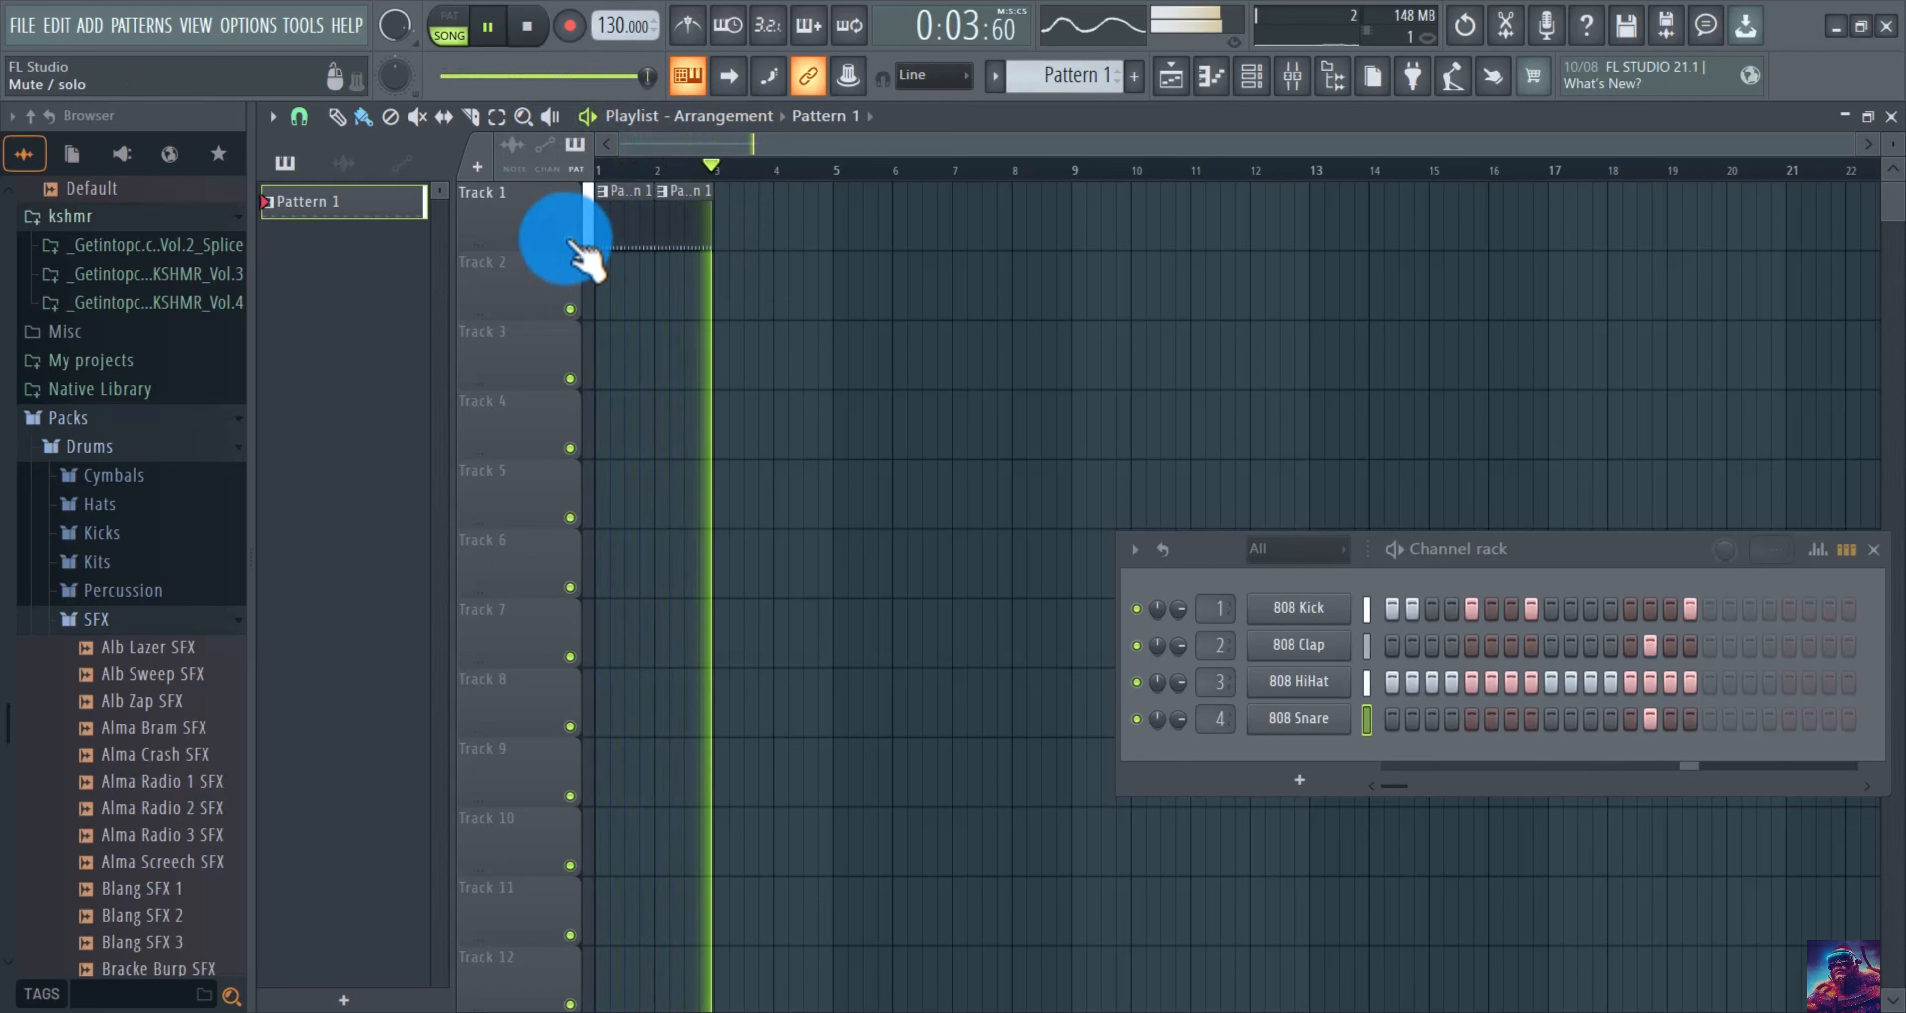
{"action": "left_click_drag", "start_coordinate": [666, 202], "coordinate": [695, 199]}
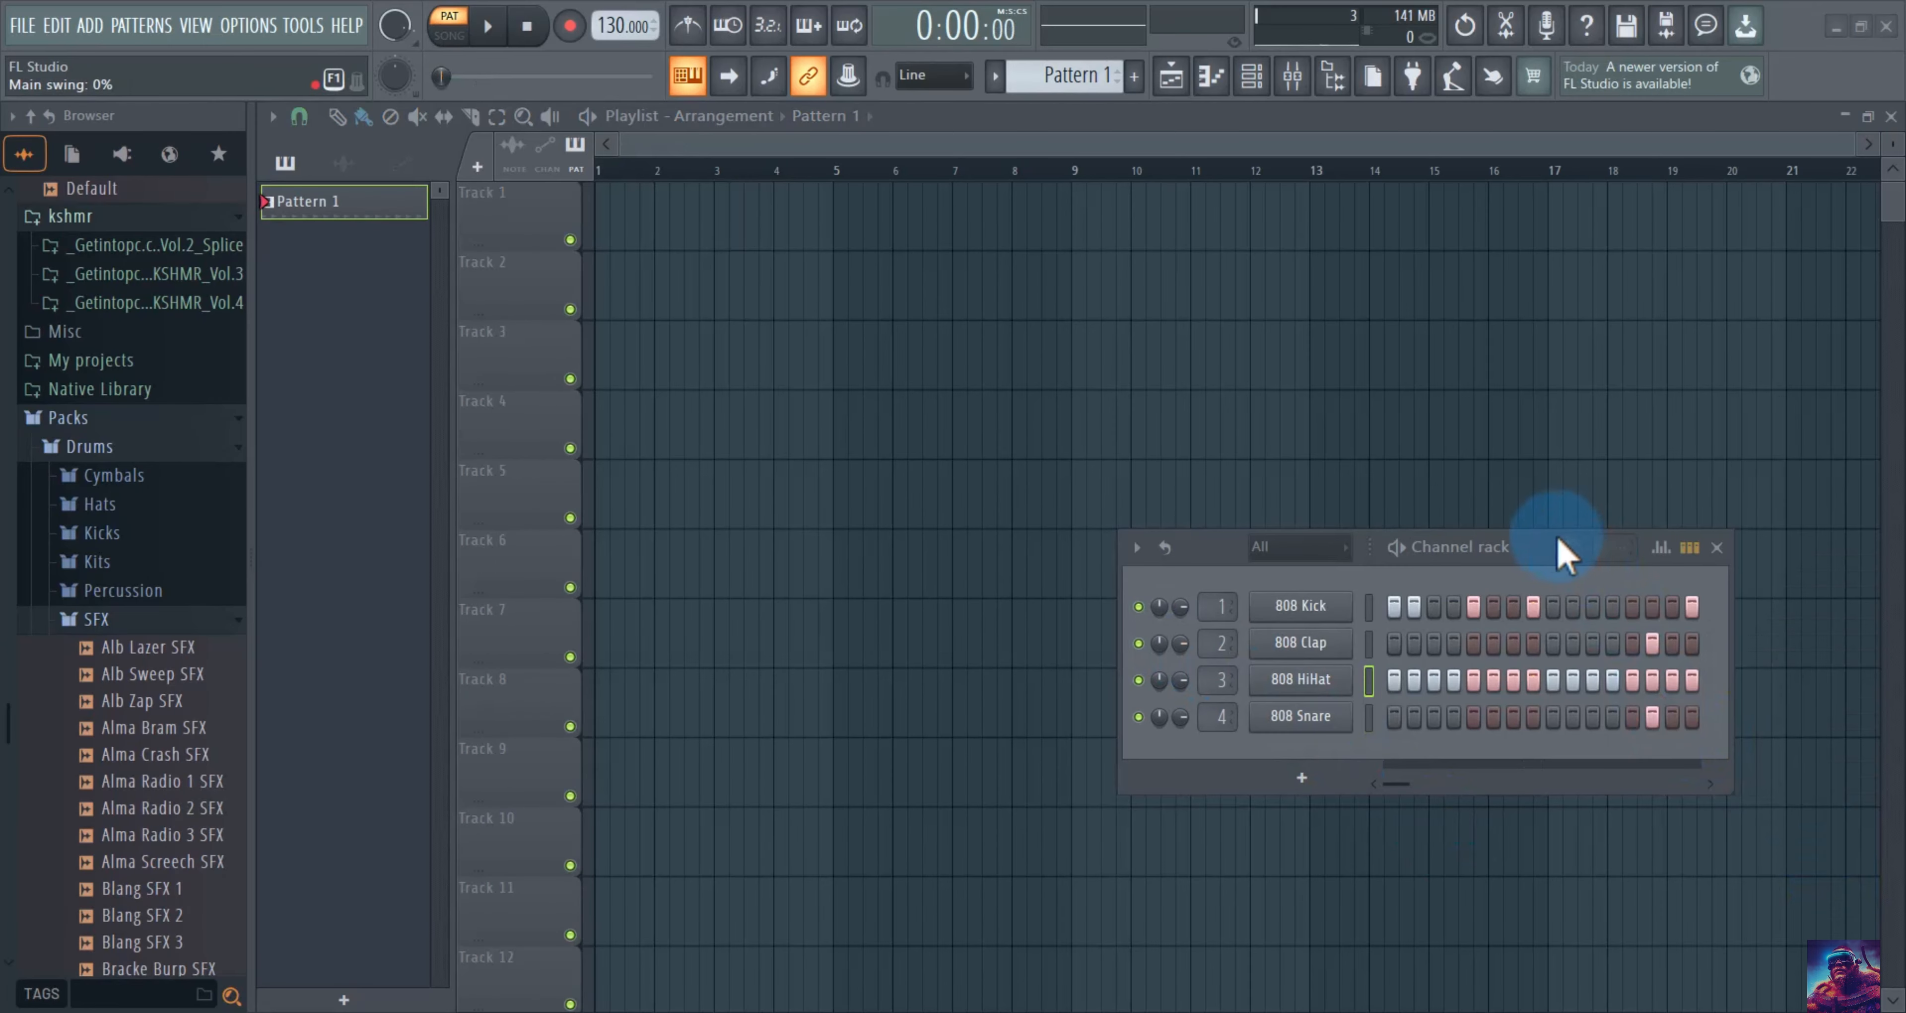
{"action": "left_click_drag", "start_coordinate": [1557, 551], "coordinate": [1250, 385]}
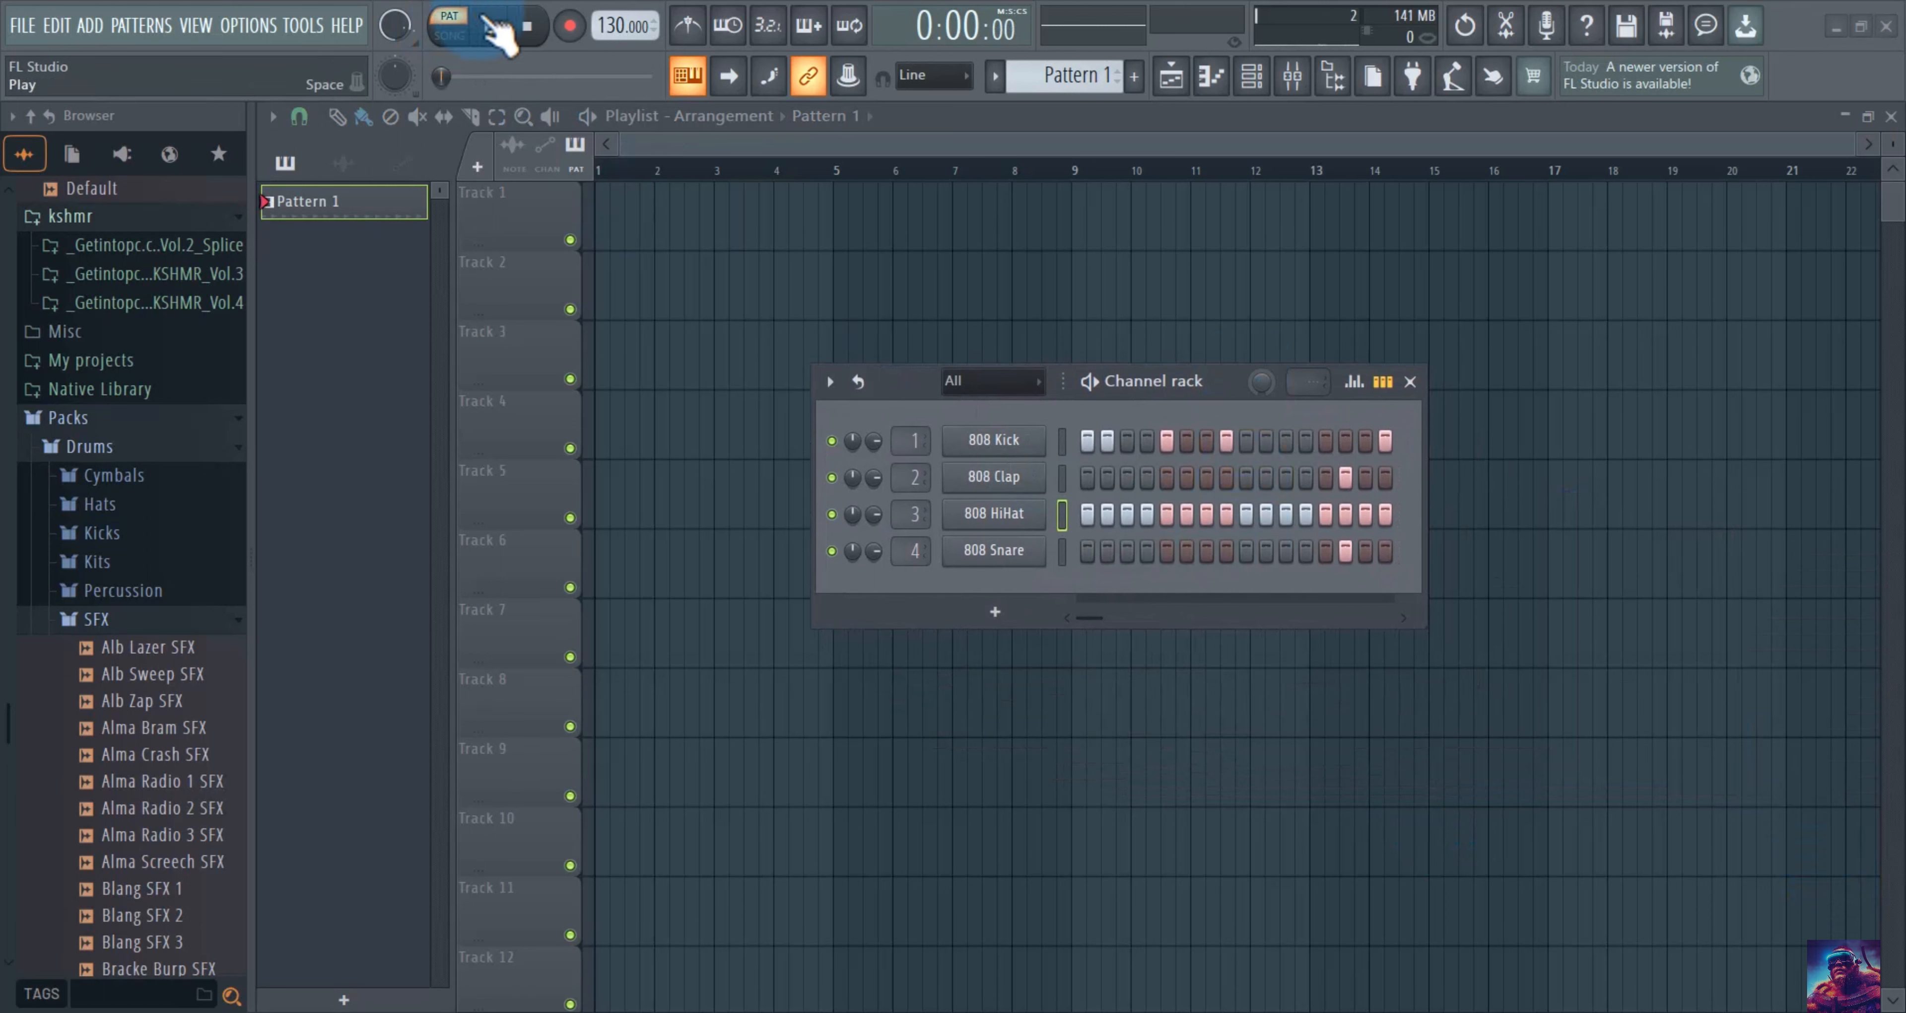
Play the pattern, solo the 808 HiHat channel, then stop playback.
{"action": "left_click", "coordinate": [492, 24]}
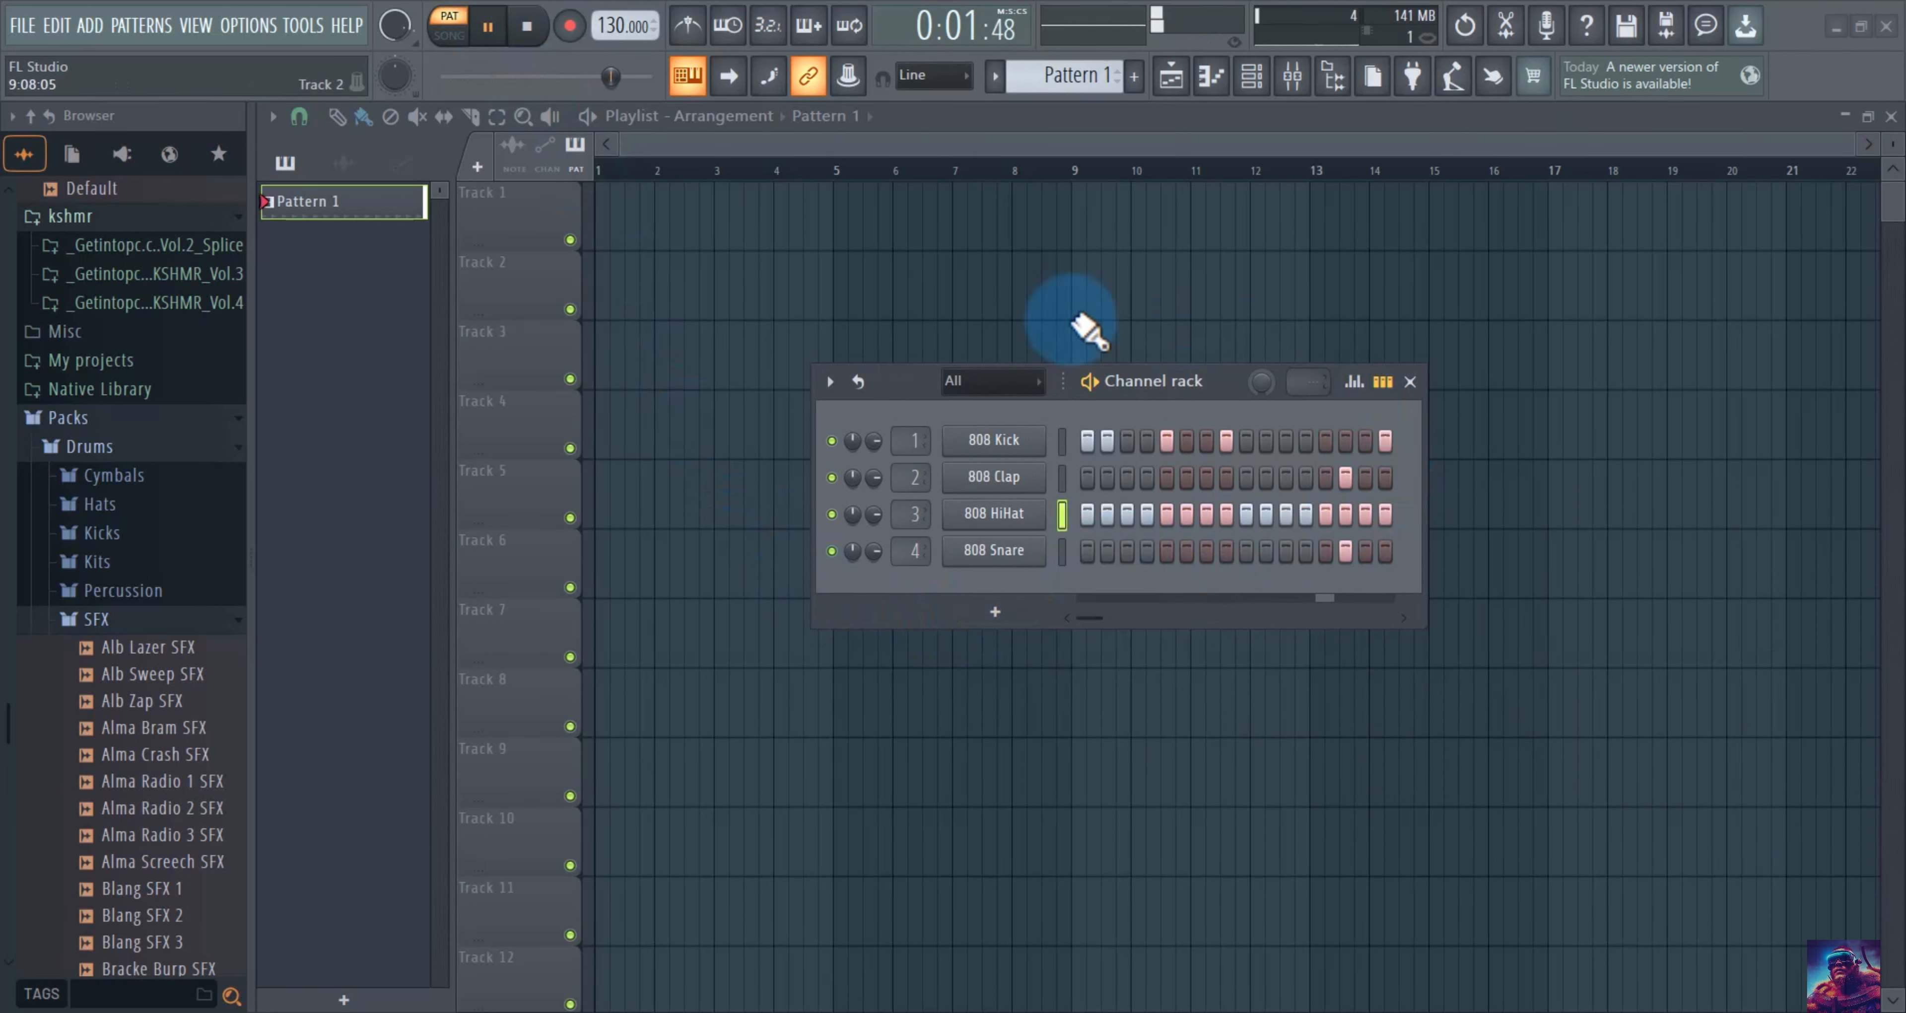
{"action": "right_click", "coordinate": [832, 513]}
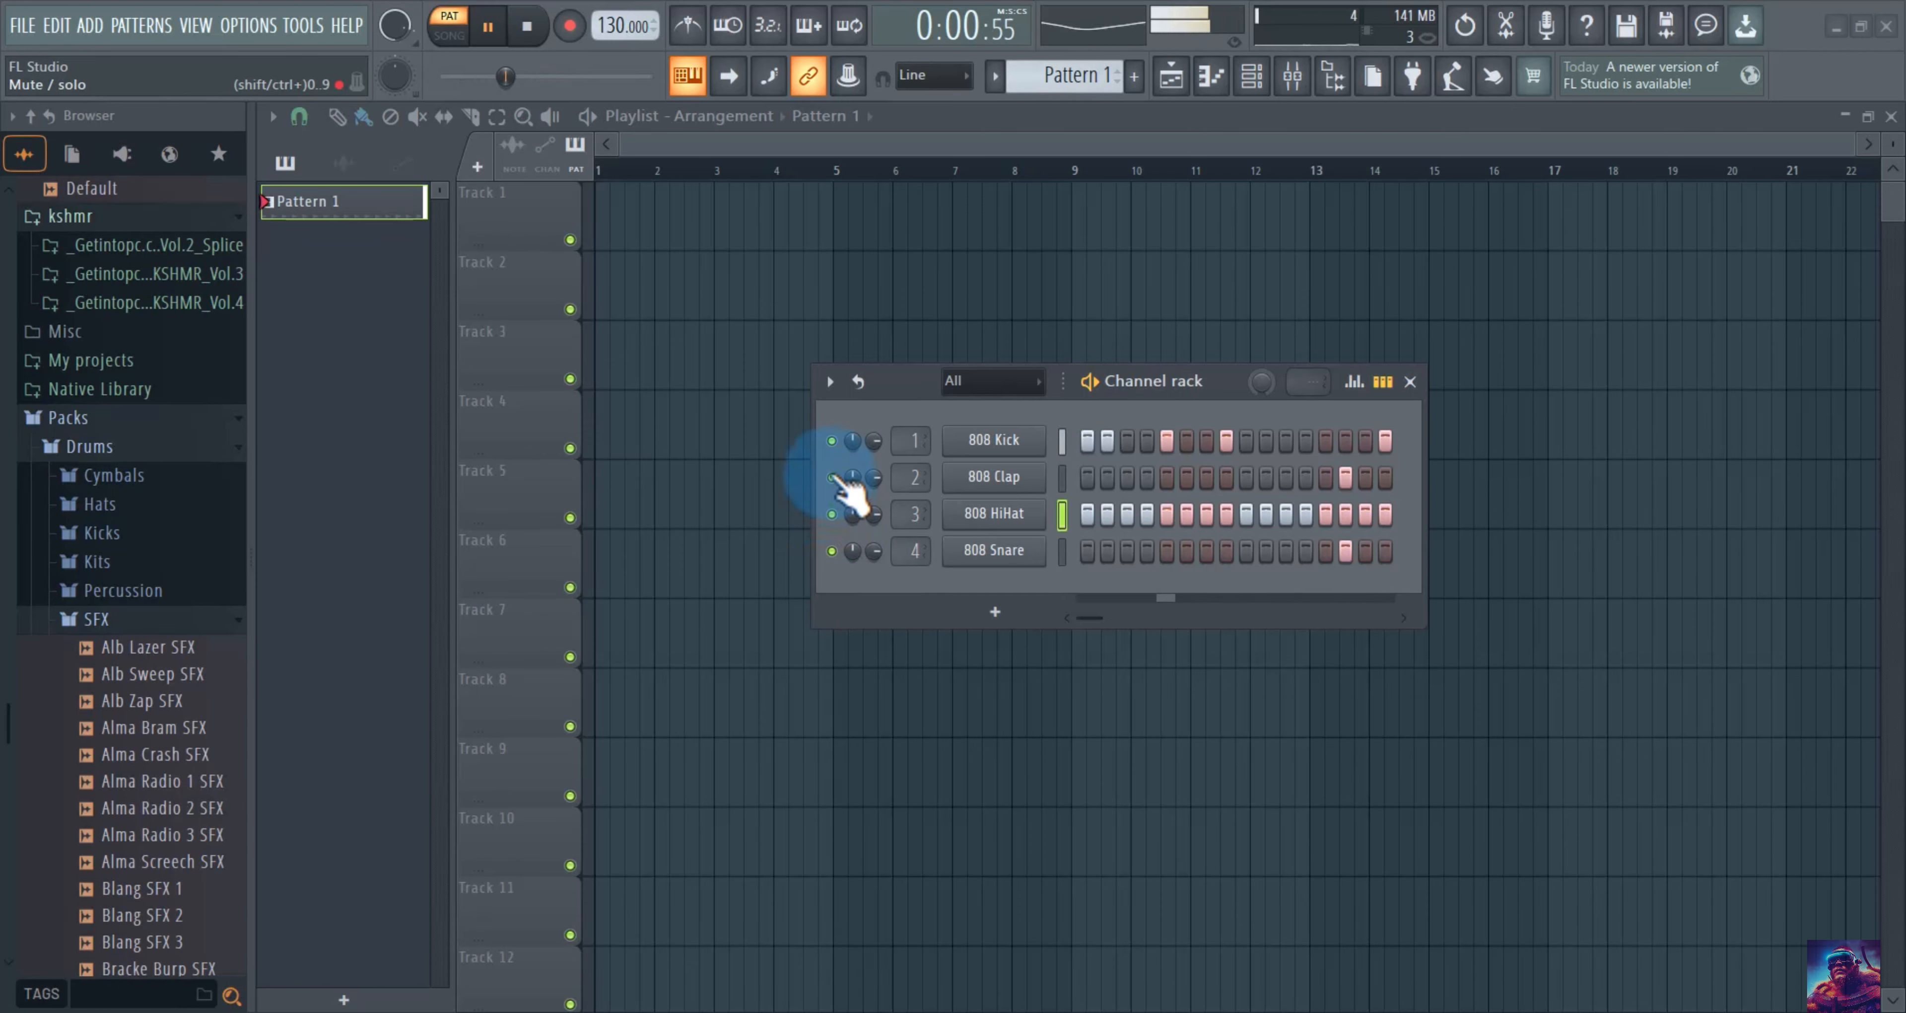
{"action": "key", "text": "space"}
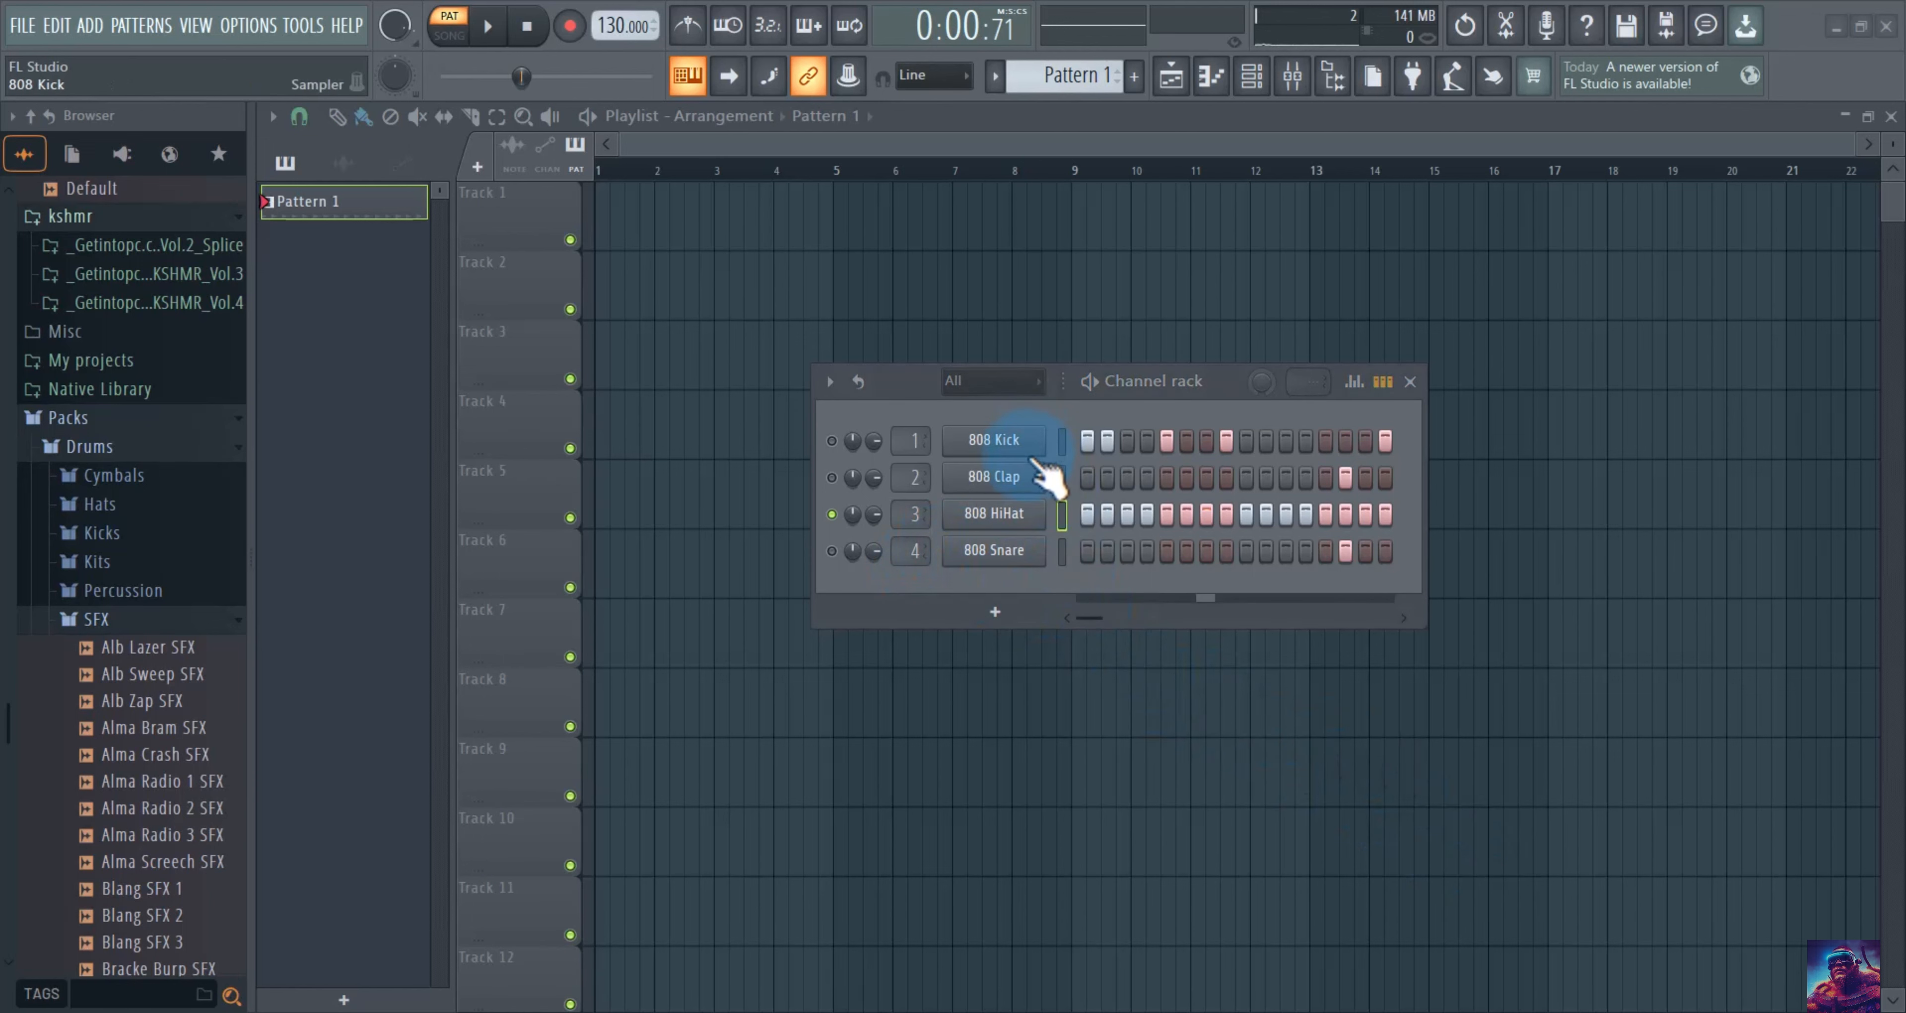
Open the 808 Snare sampler settings, rearrange the windows, and raise the main swing to 100%.
{"action": "left_click", "coordinate": [1032, 555]}
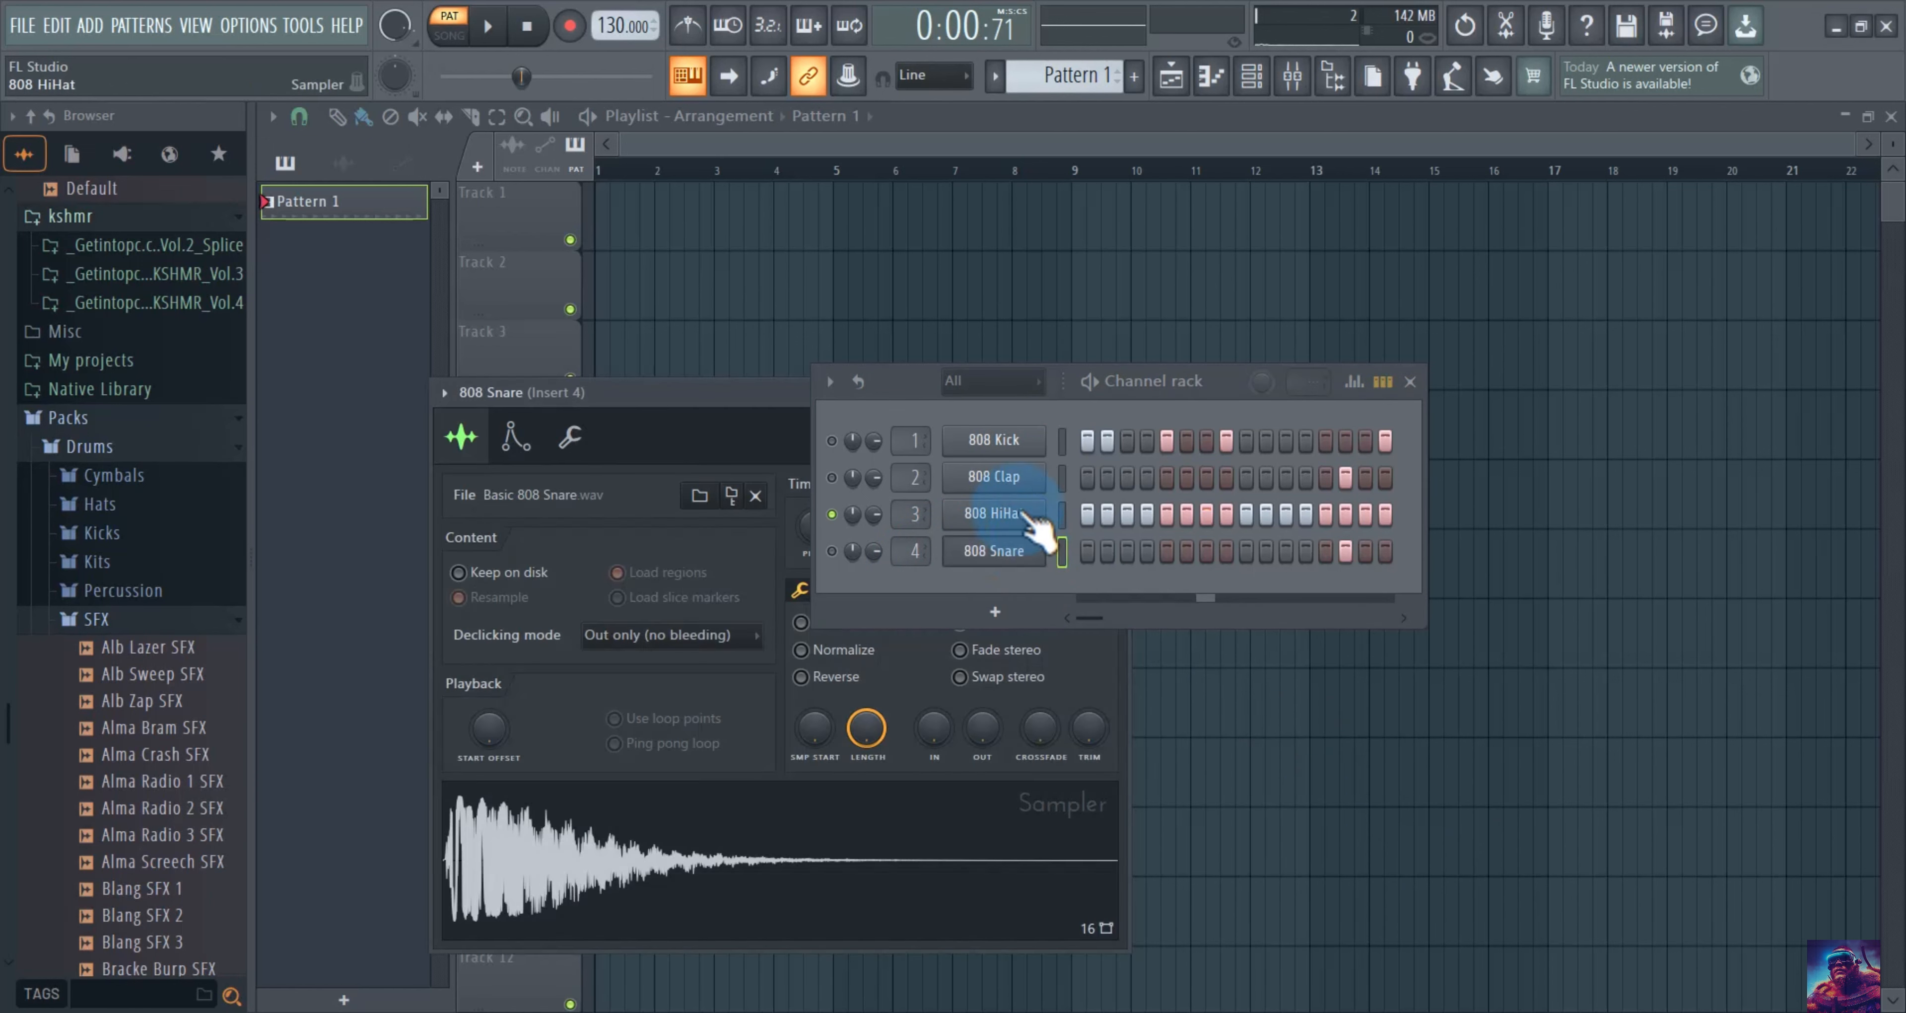
{"action": "left_click_drag", "start_coordinate": [714, 384], "coordinate": [755, 222]}
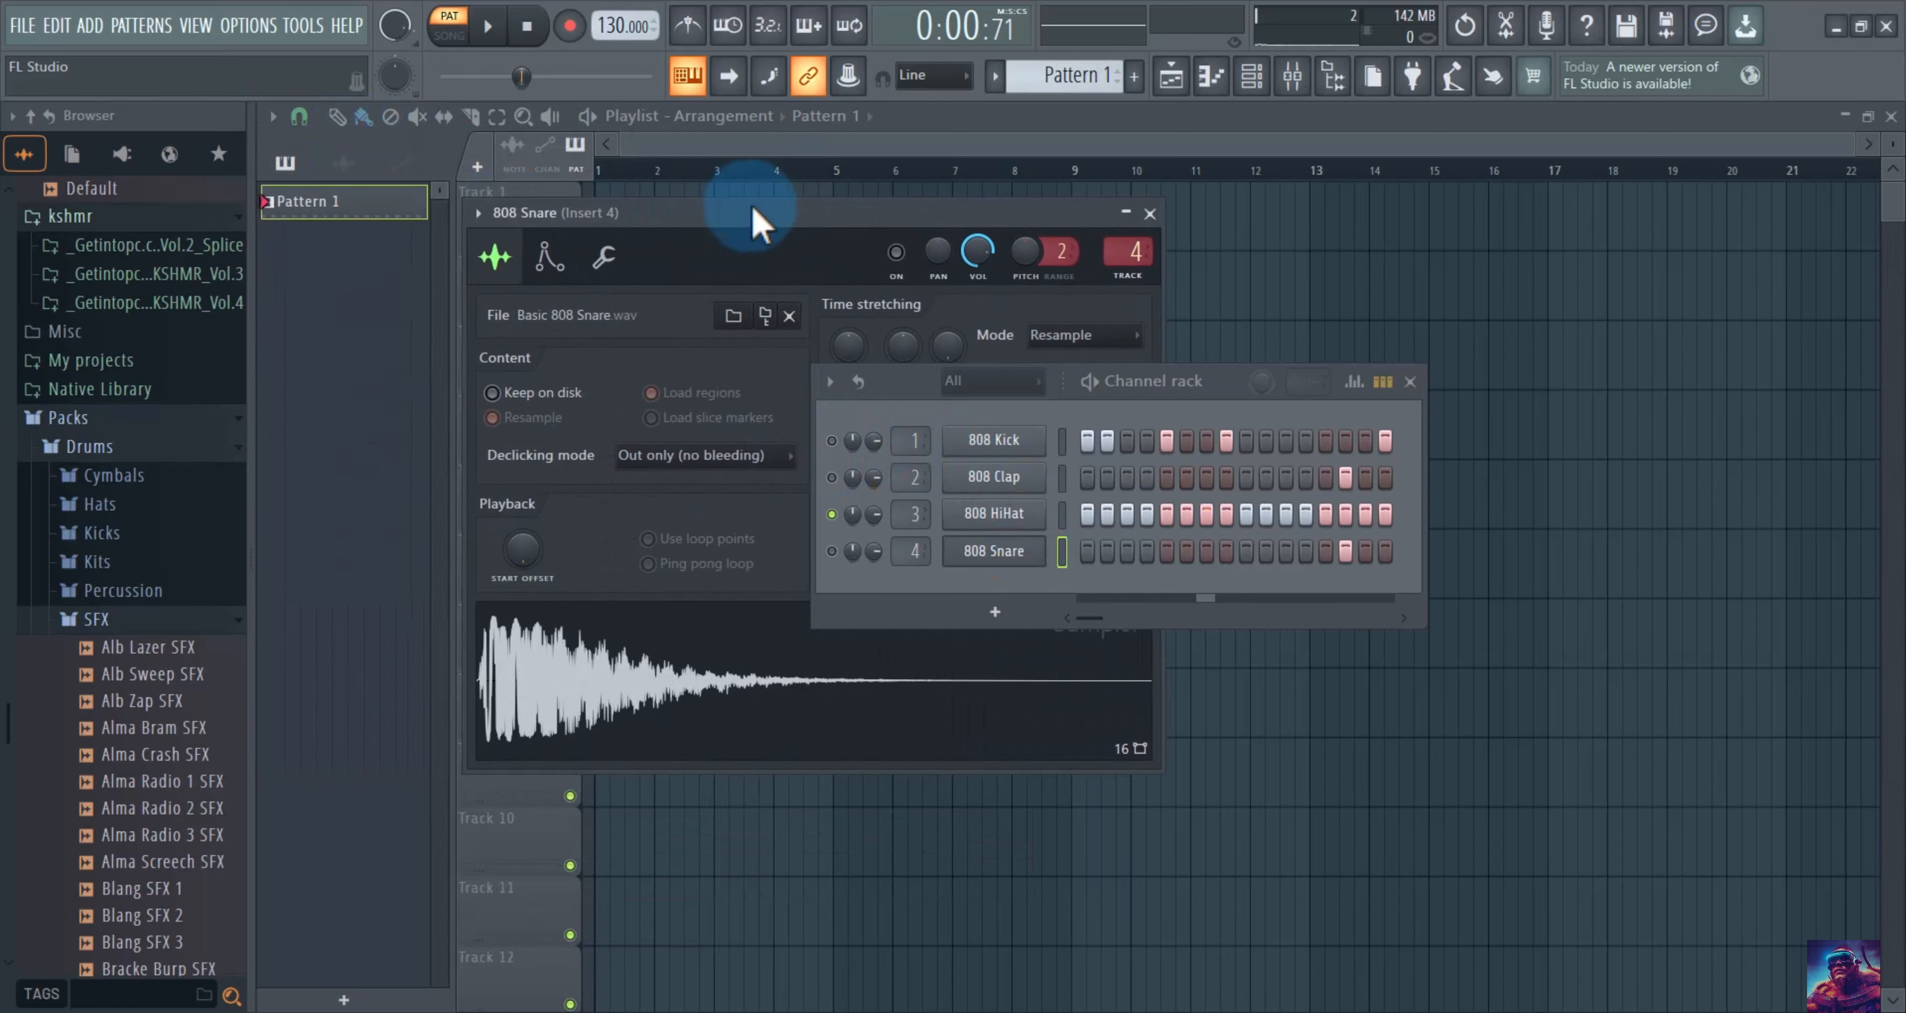
{"action": "left_click_drag", "start_coordinate": [1228, 381], "coordinate": [1691, 434]}
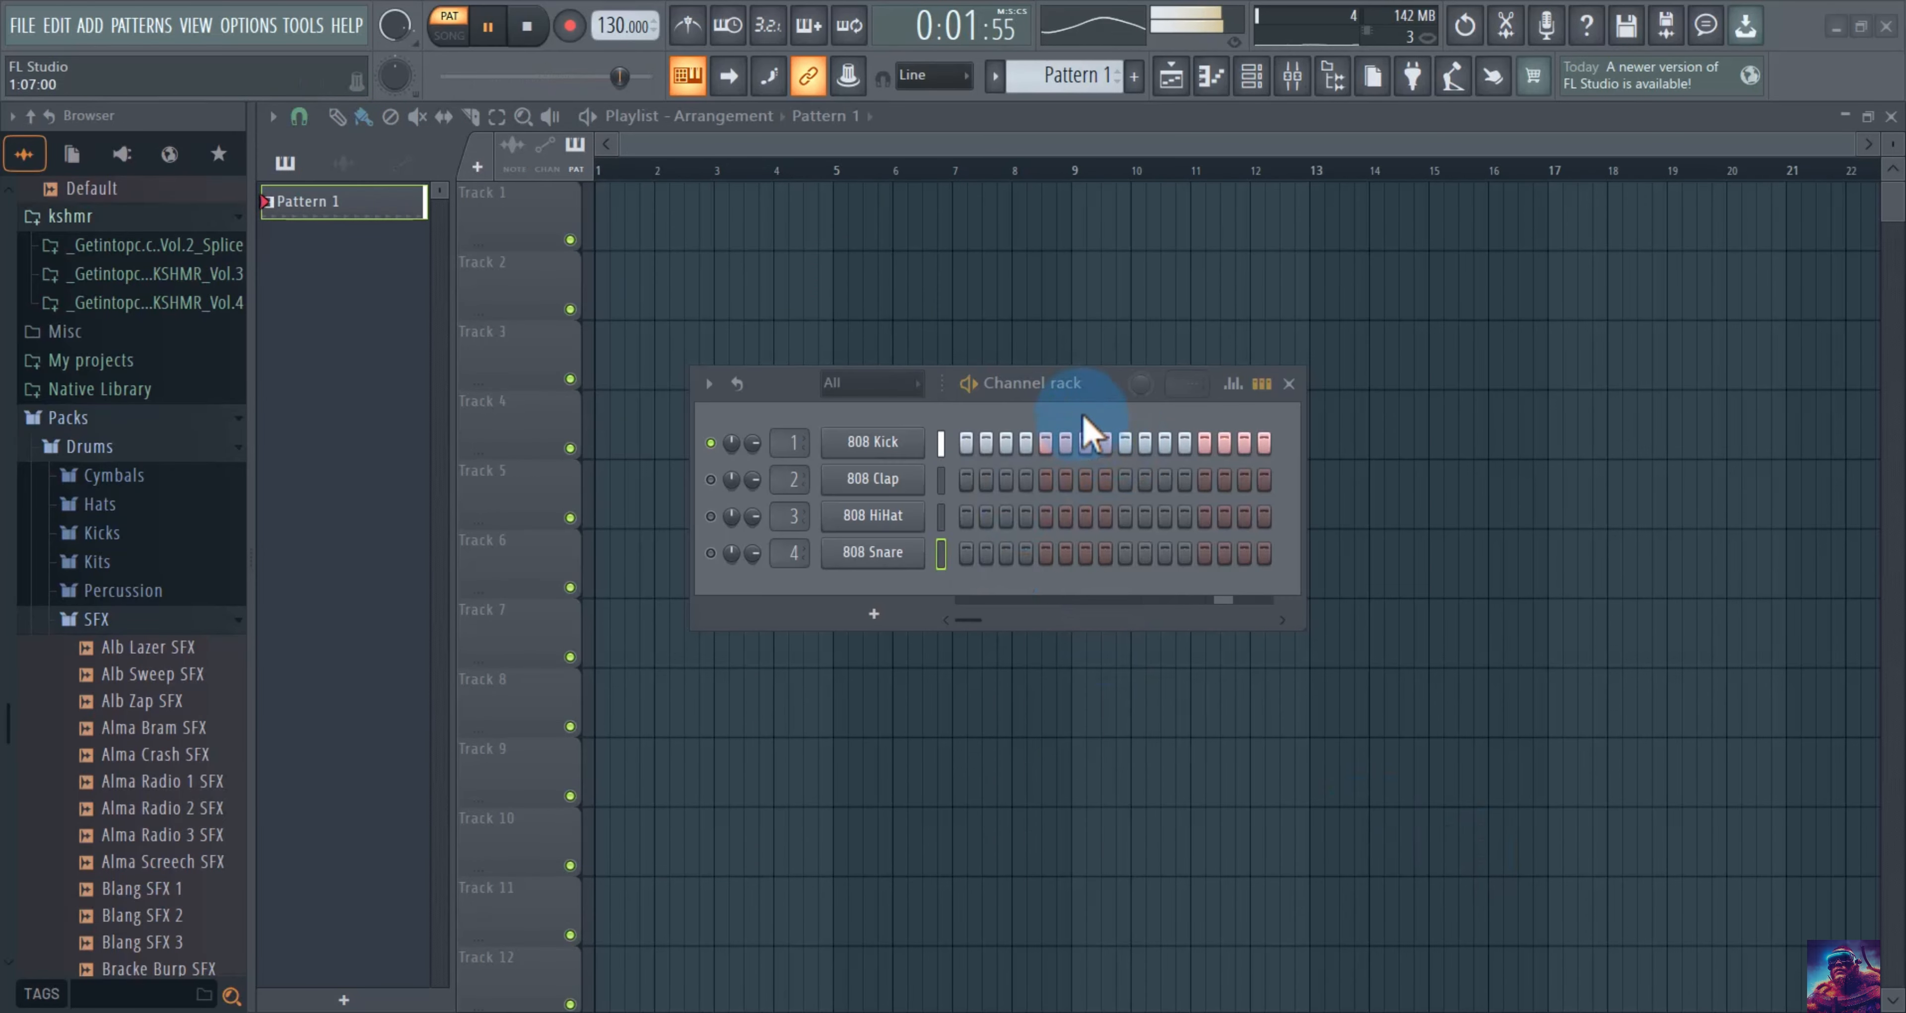
{"action": "left_click_drag", "start_coordinate": [1138, 384], "coordinate": [1183, 374]}
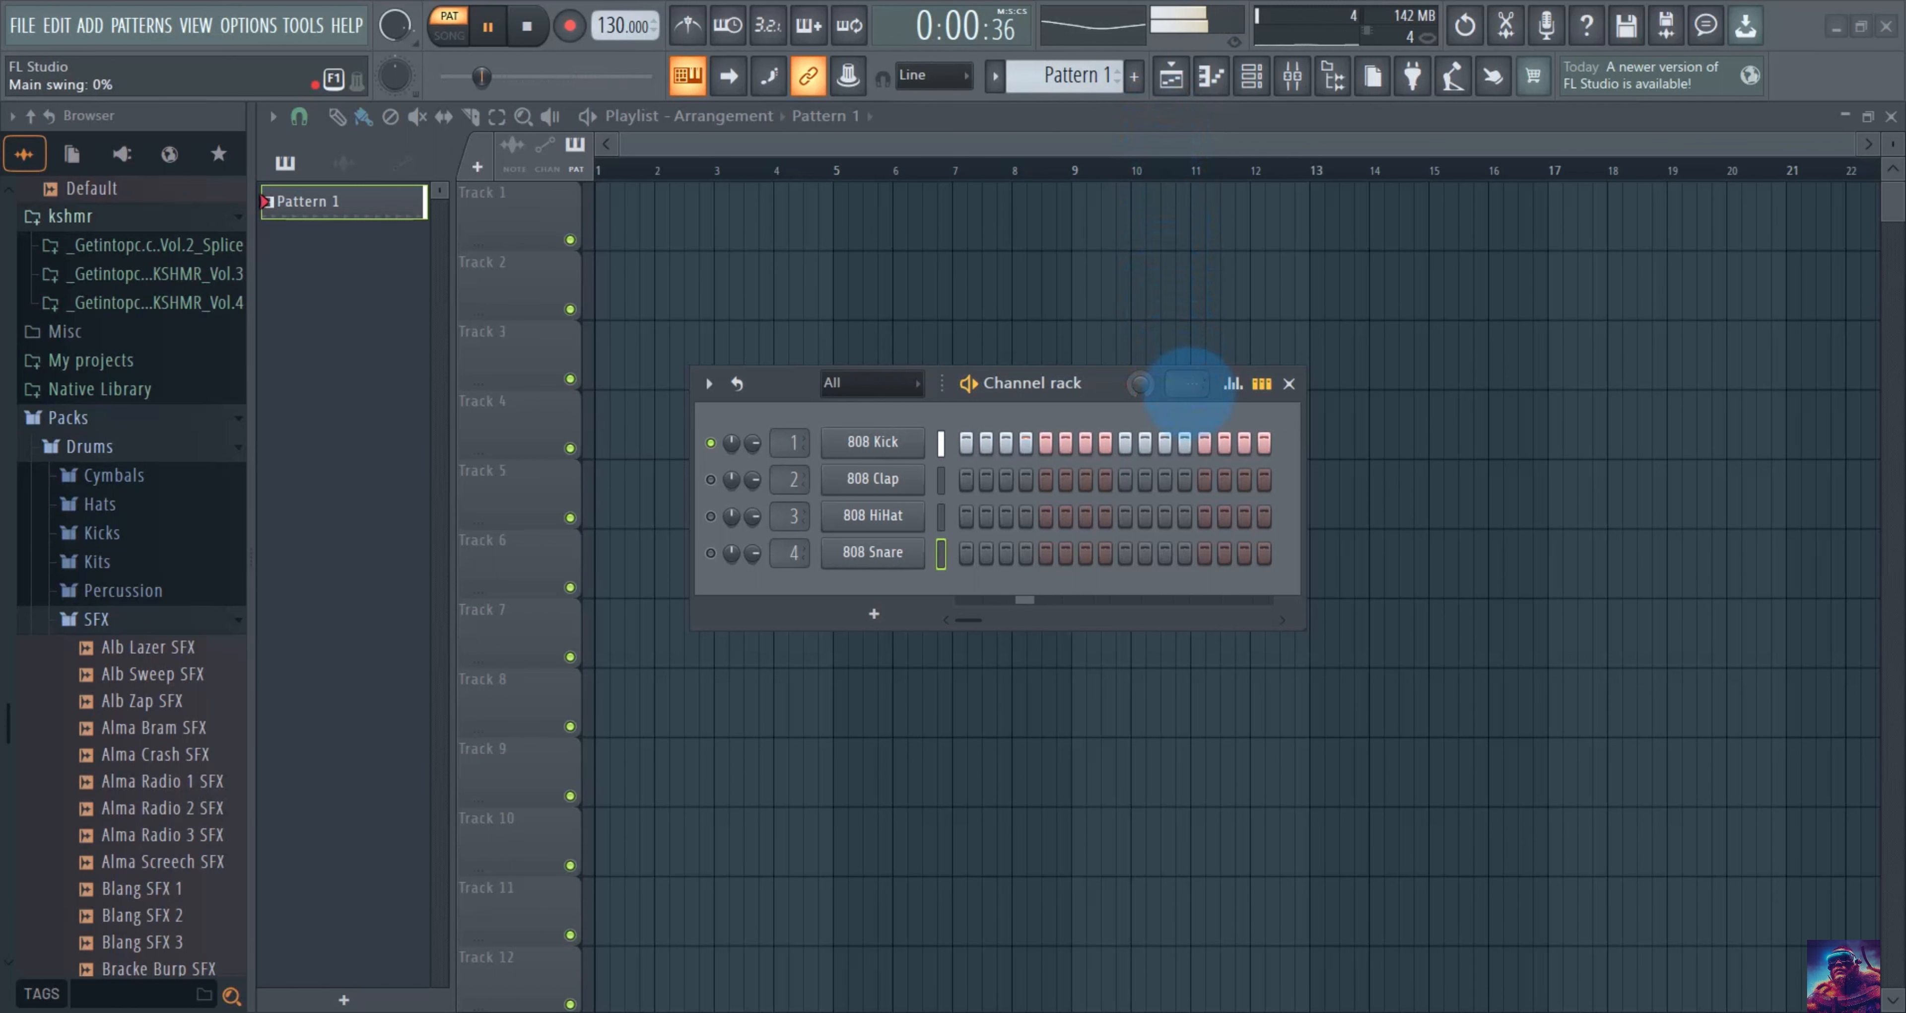
{"action": "mouse_move", "coordinate": [1190, 388]}
{"action": "left_mouse_down"}
{"action": "mouse_move", "coordinate": [1168, 82]}
{"action": "mouse_move", "coordinate": [1205, 382]}
{"action": "left_mouse_up"}
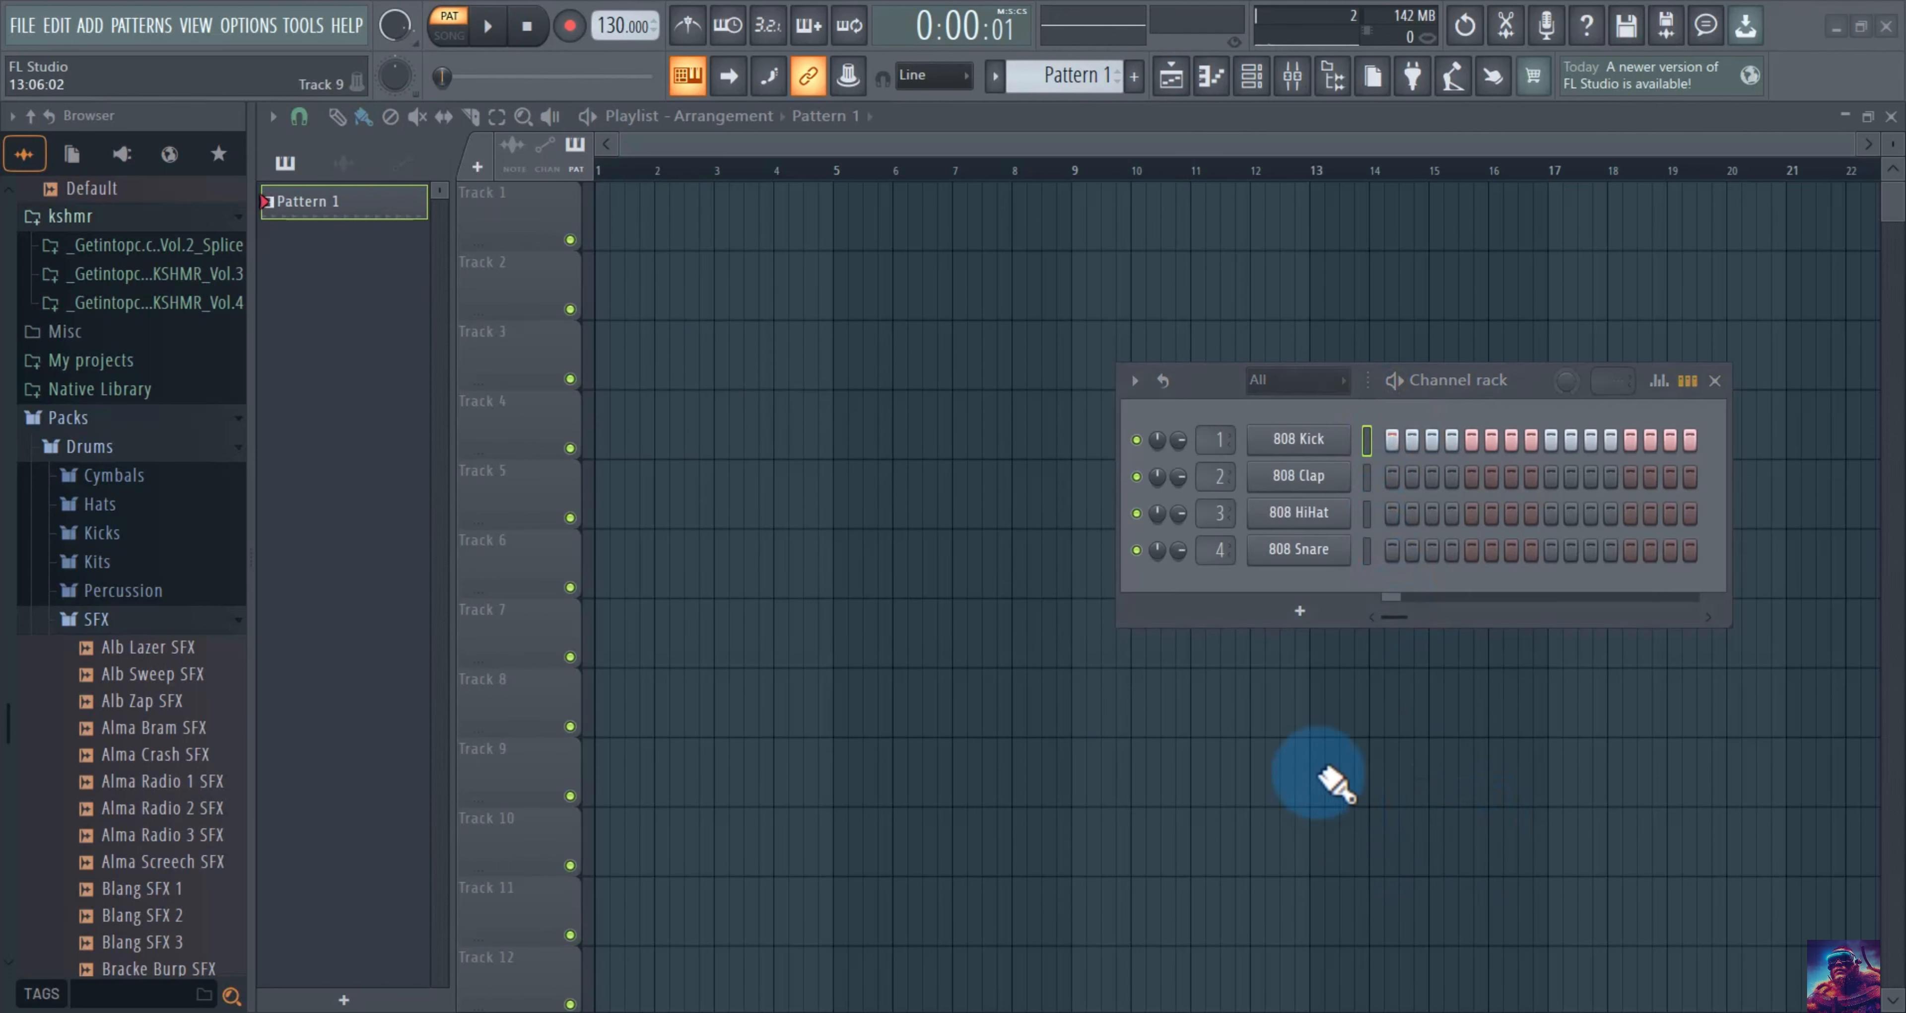
{"action": "left_click", "coordinate": [1135, 379]}
{"action": "mouse_move", "coordinate": [1154, 364]}
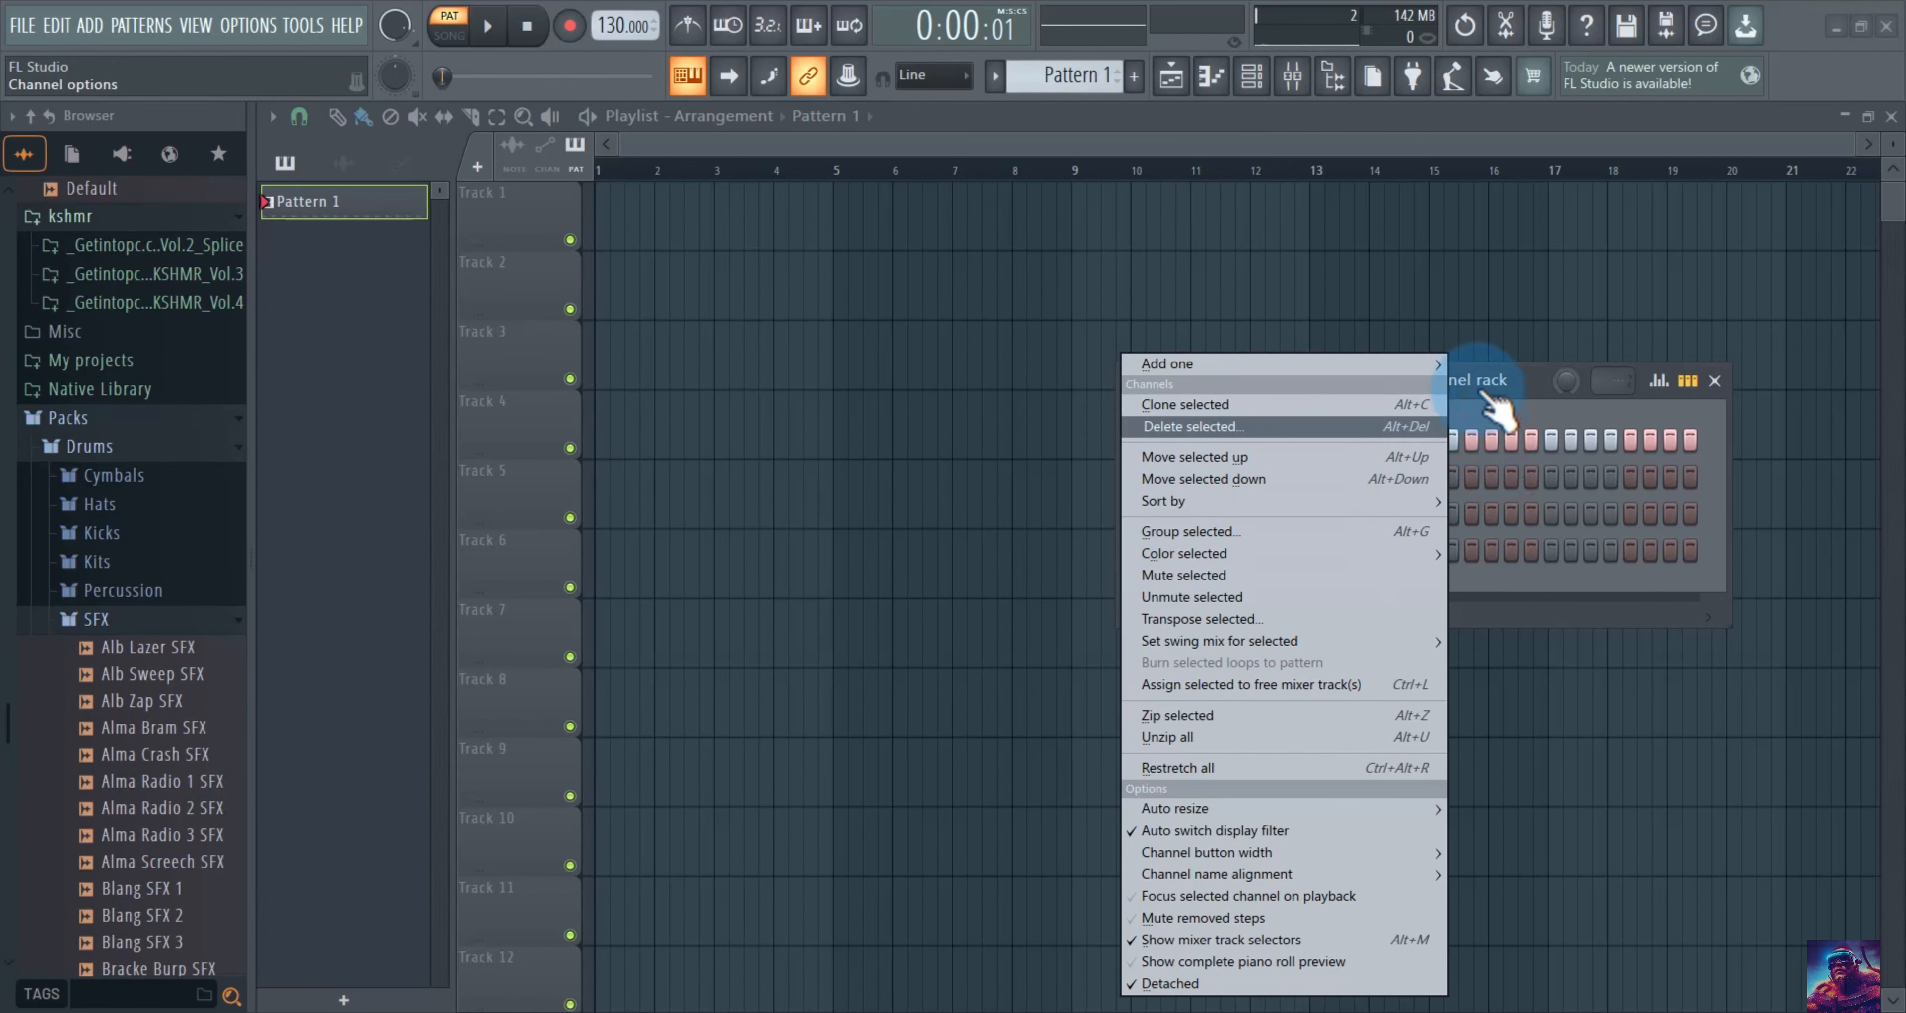
{"action": "left_click", "coordinate": [1479, 387]}
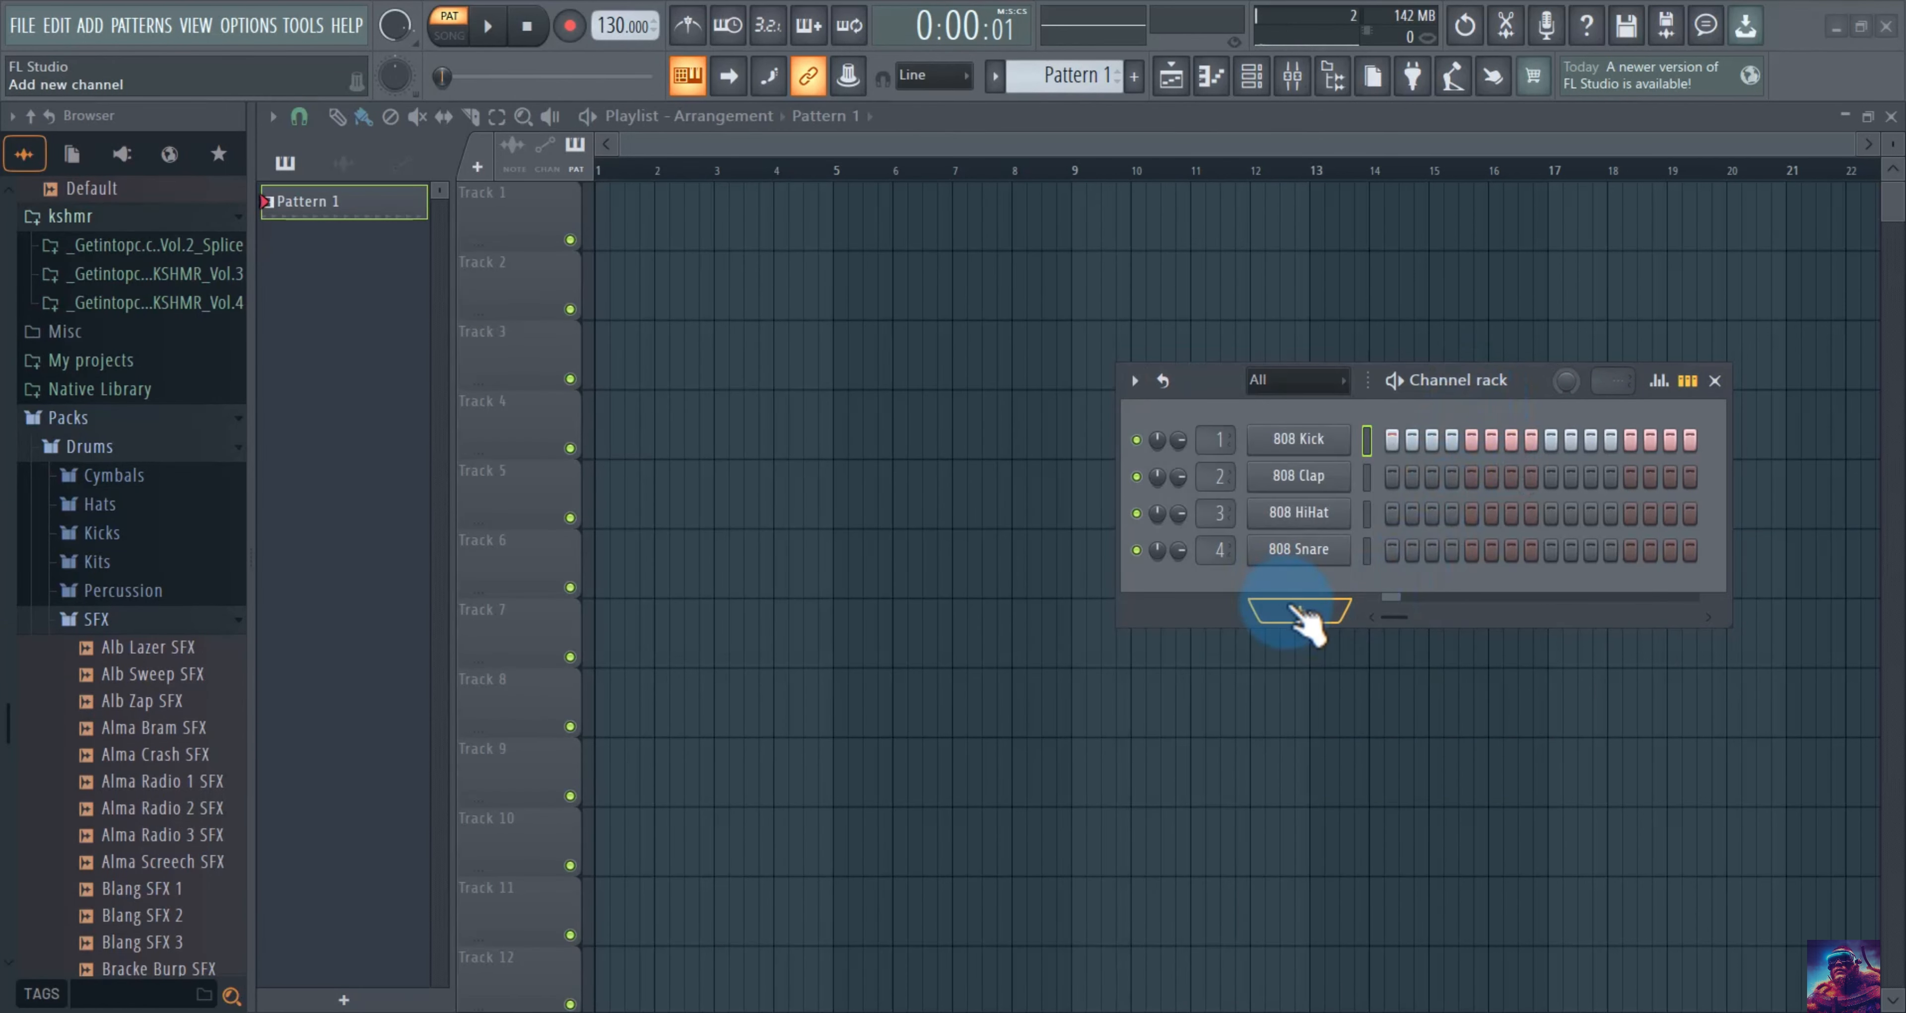
{"action": "left_click", "coordinate": [1302, 614]}
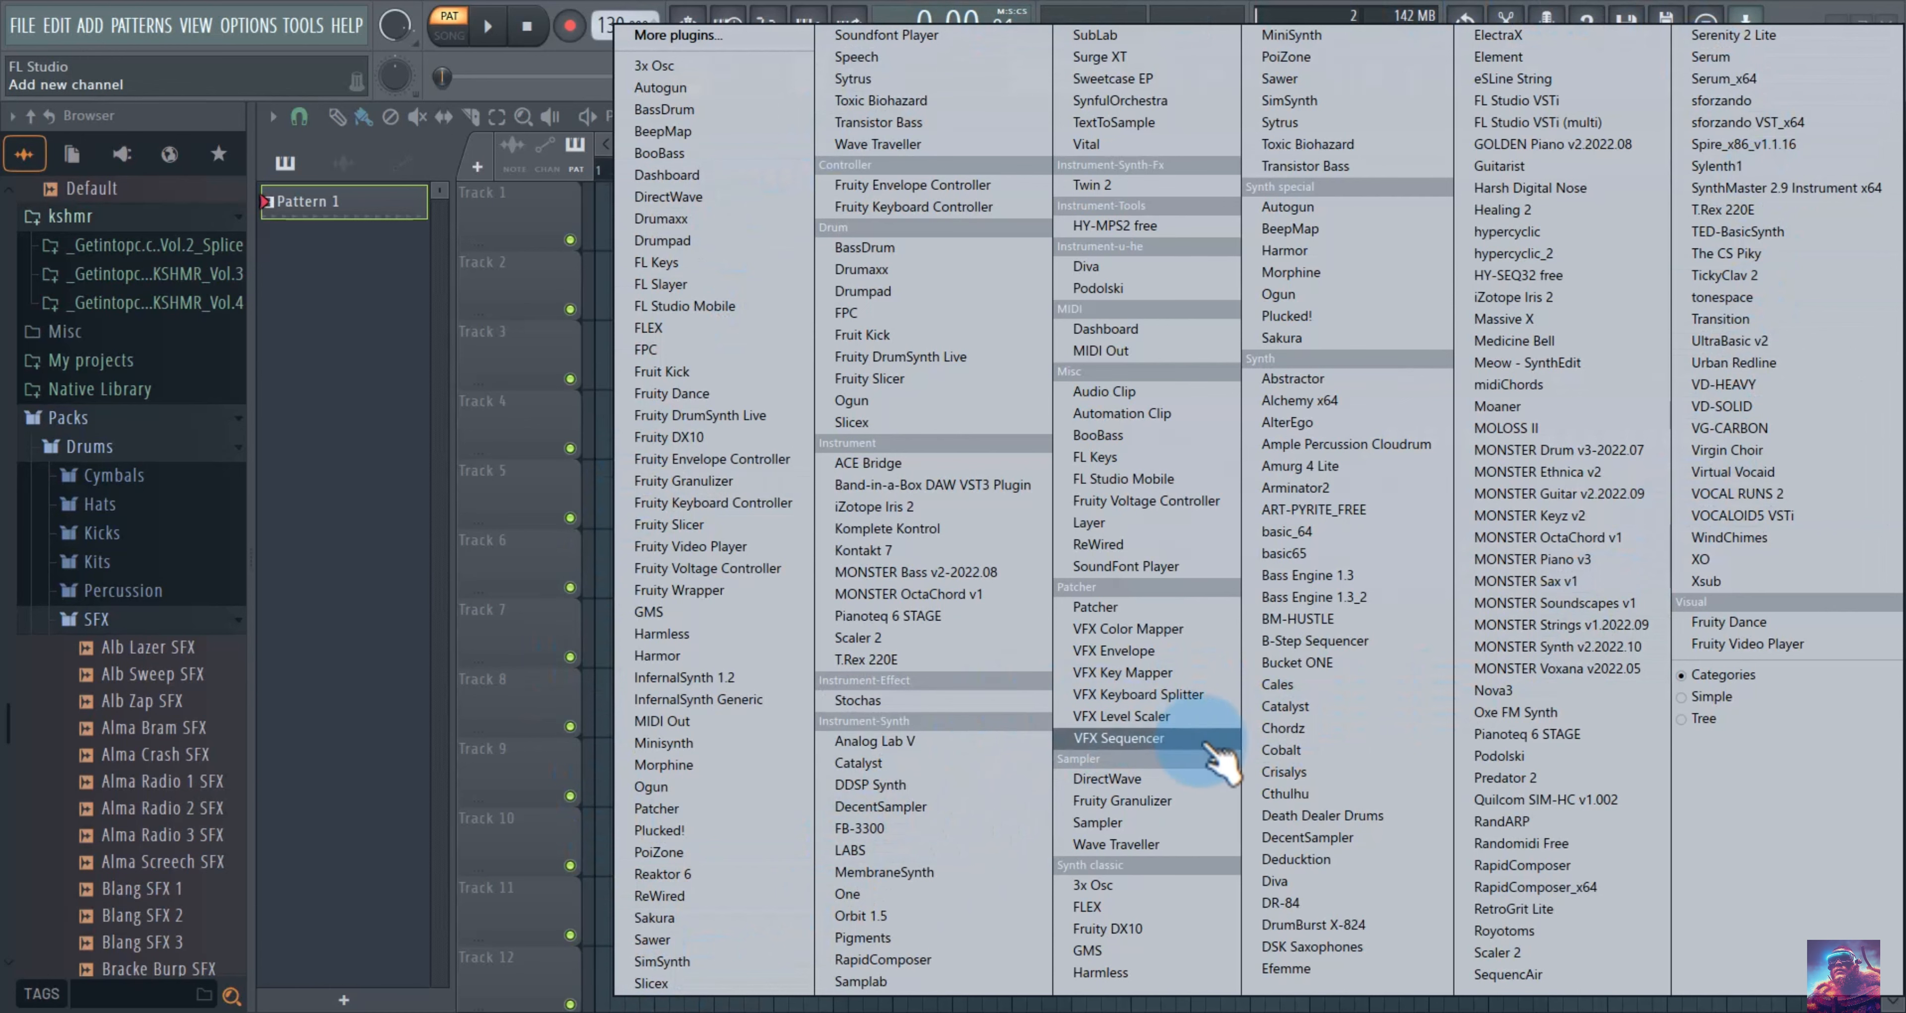
{"action": "key", "text": "Escape"}
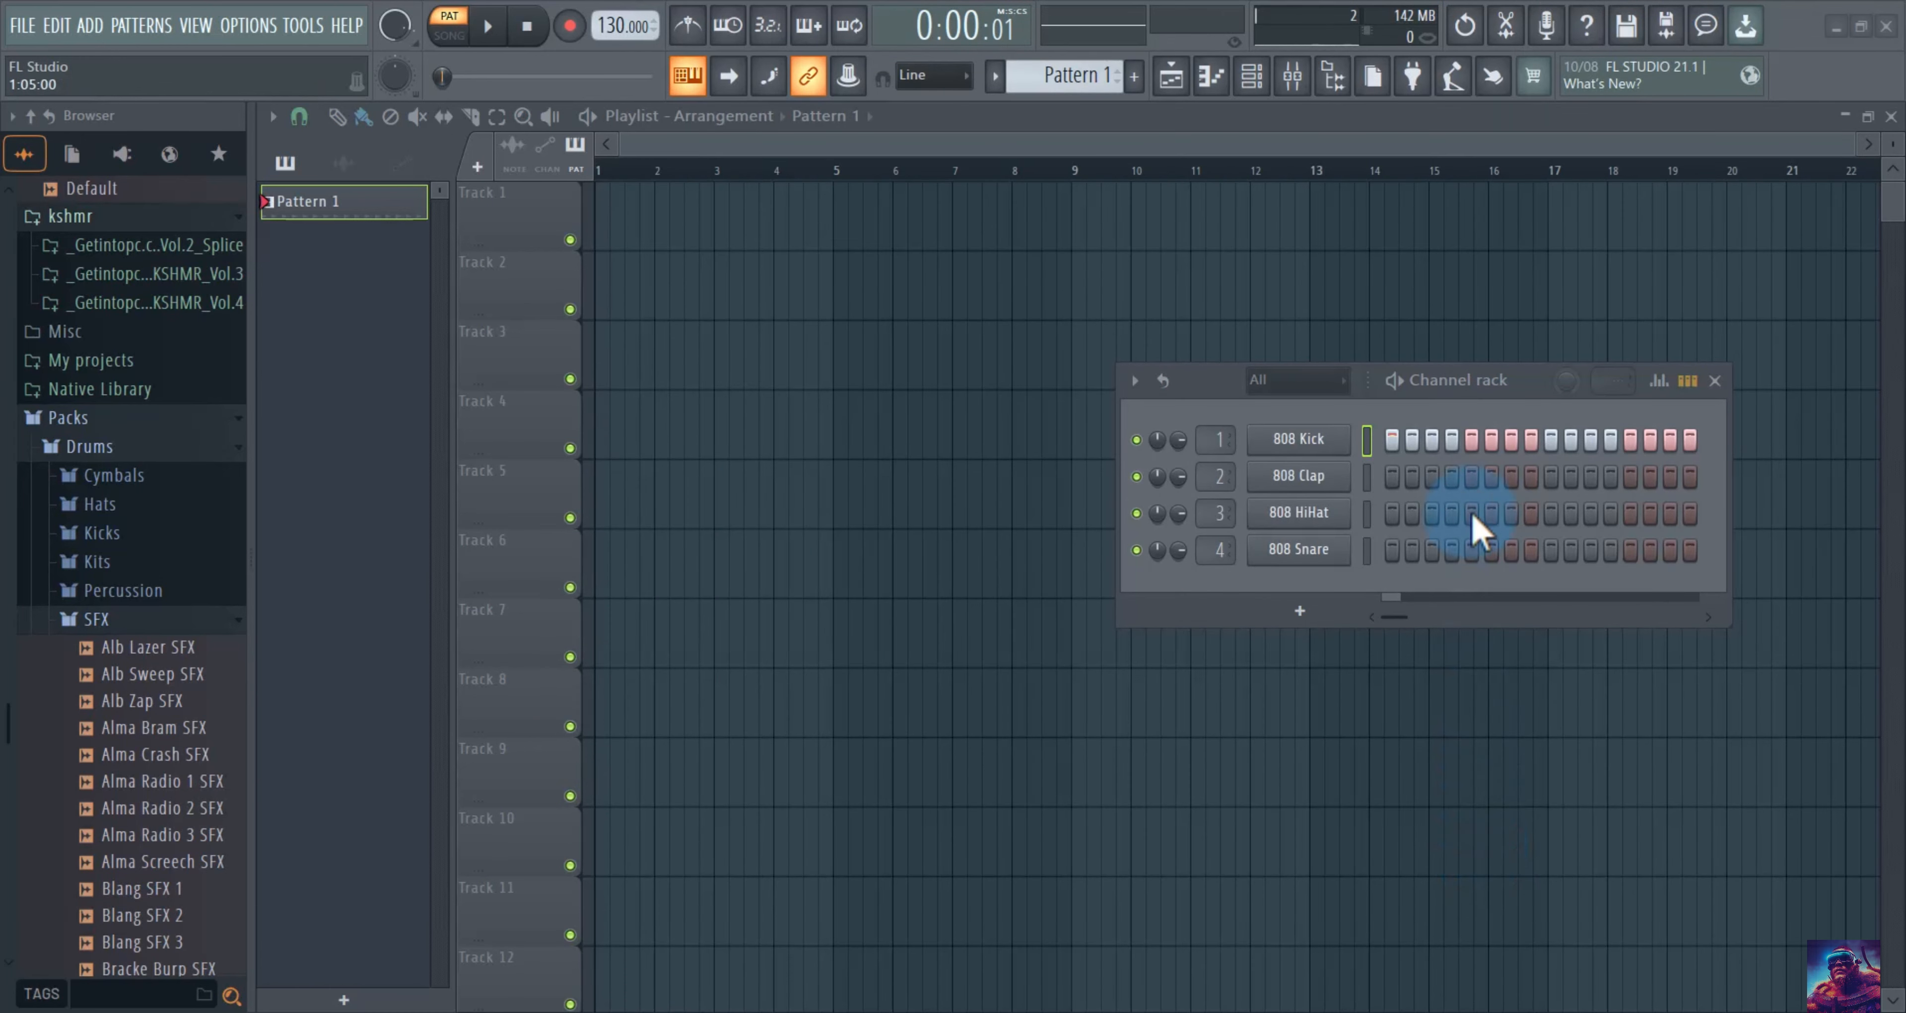
Move the Channel rack left and bring up its channel options for 808 Kick and 808 HiHat.
{"action": "left_click_drag", "start_coordinate": [1522, 379], "coordinate": [1140, 390]}
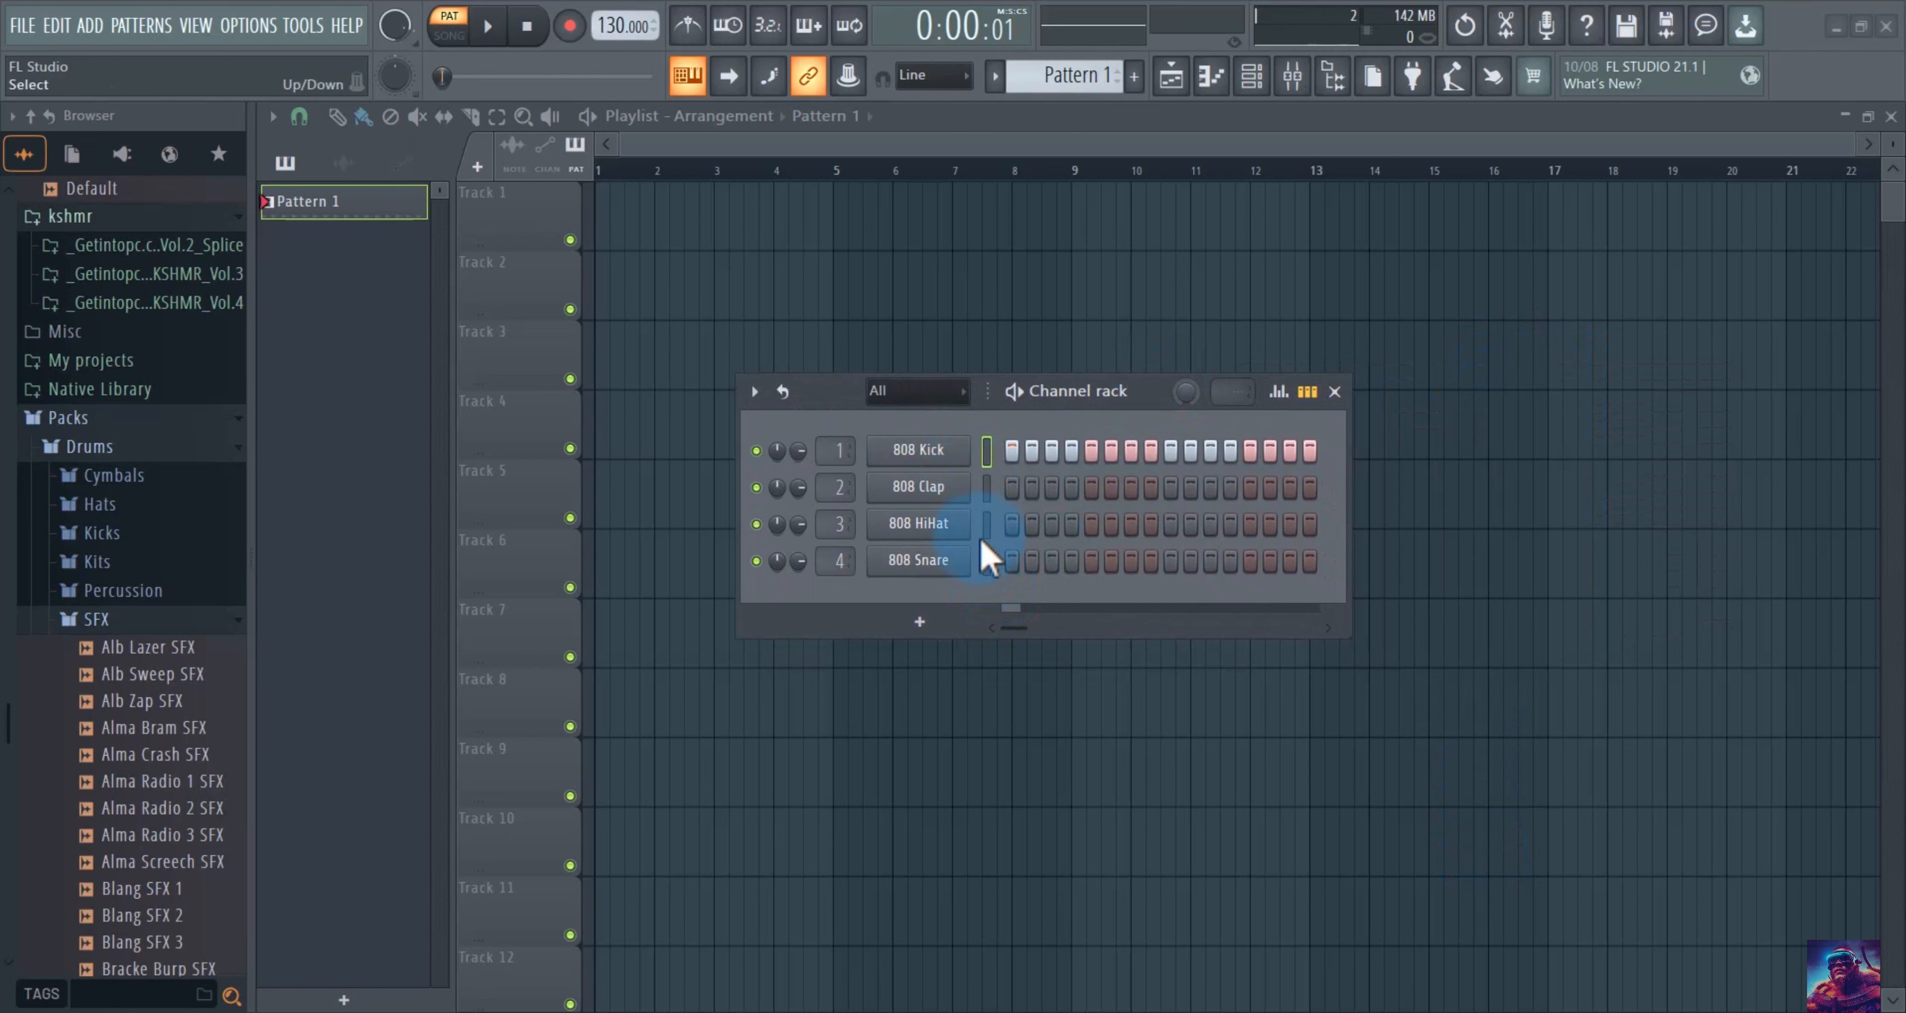
{"action": "left_click", "coordinate": [766, 401]}
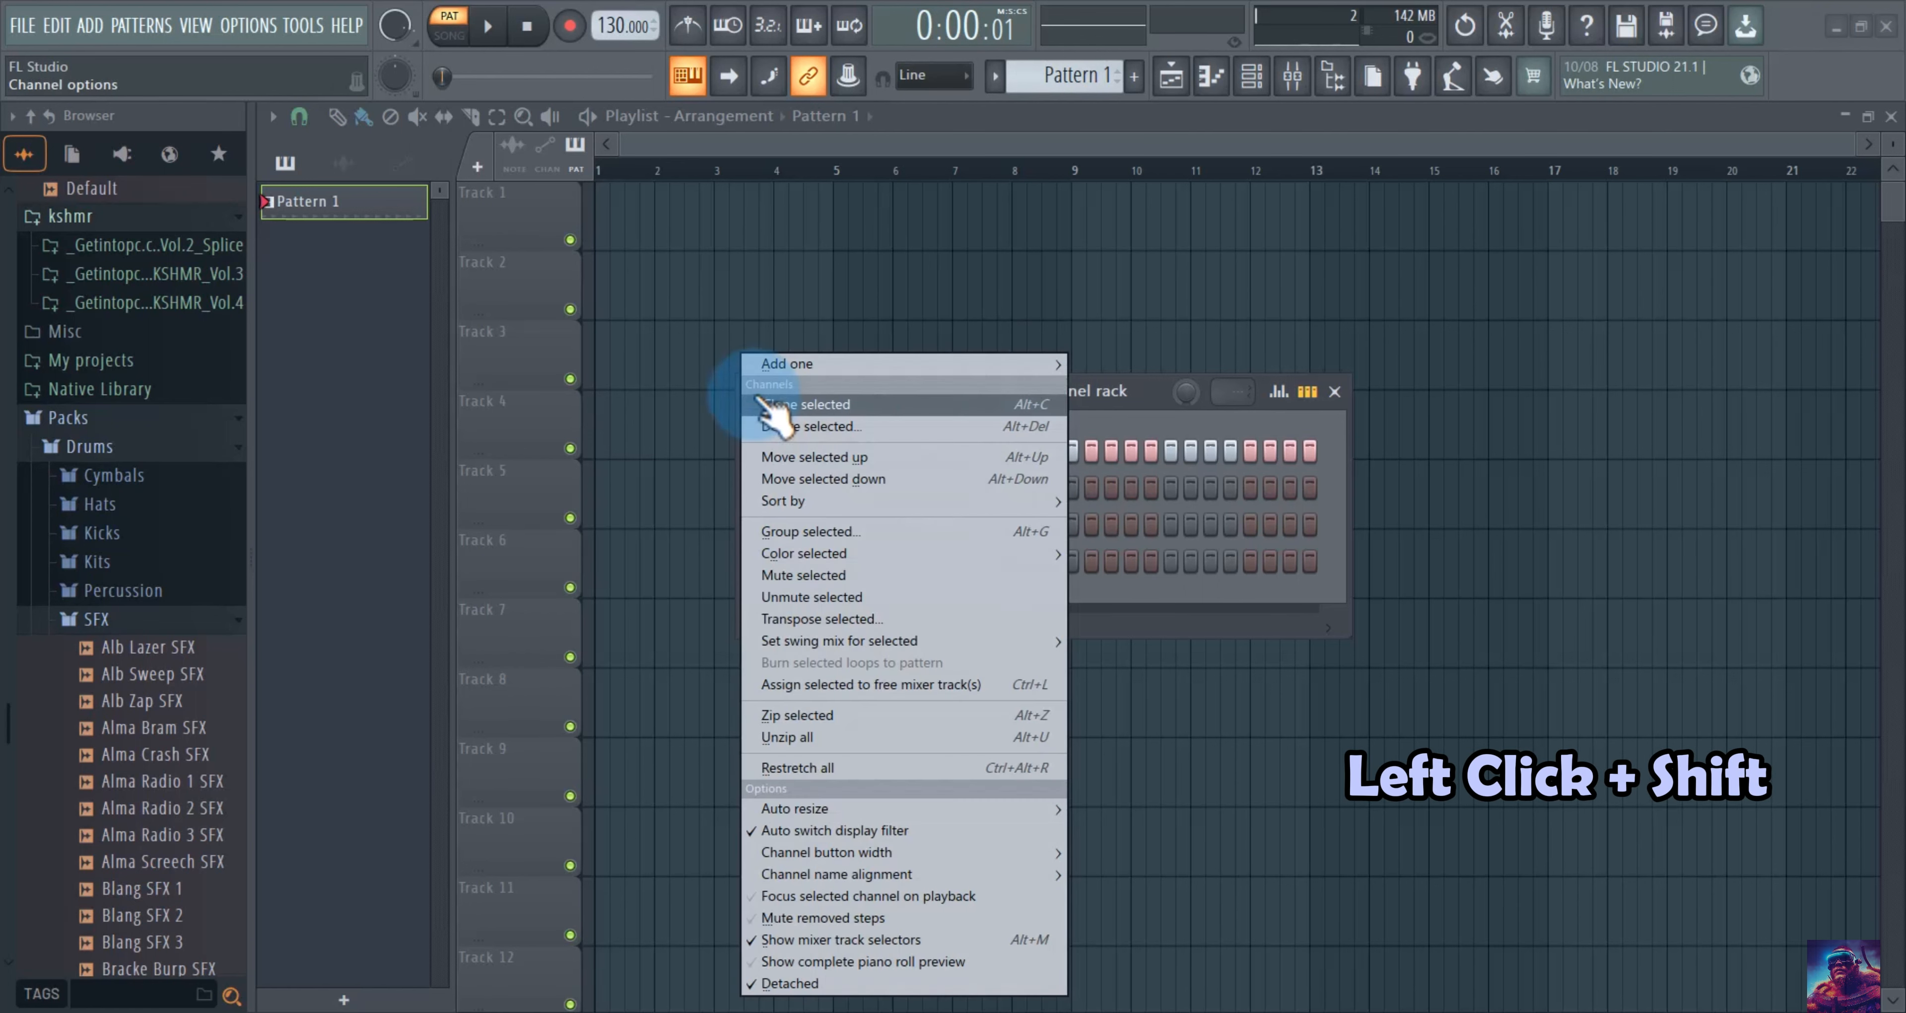
Group the selected 808 Kick and 808 HiHat channels under the name 'kick and hihat'.
{"action": "left_click", "coordinate": [805, 532]}
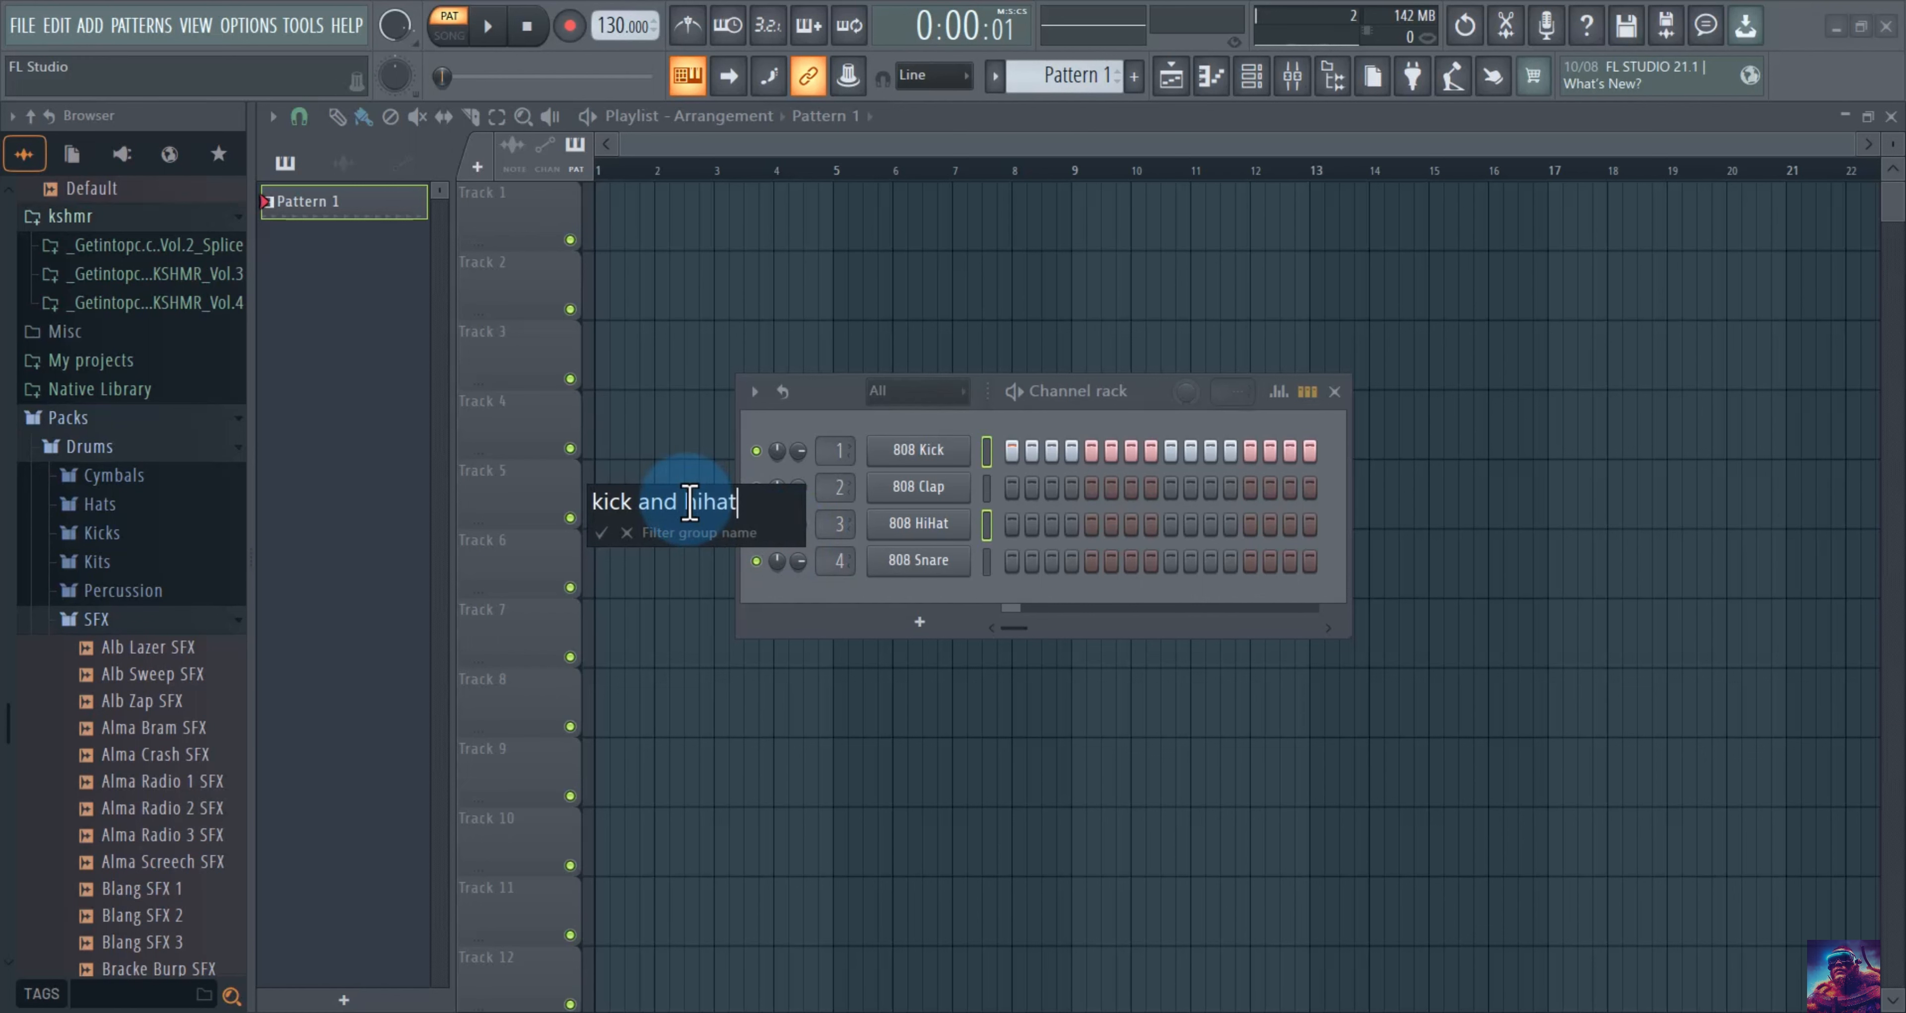
{"action": "key", "text": "Return"}
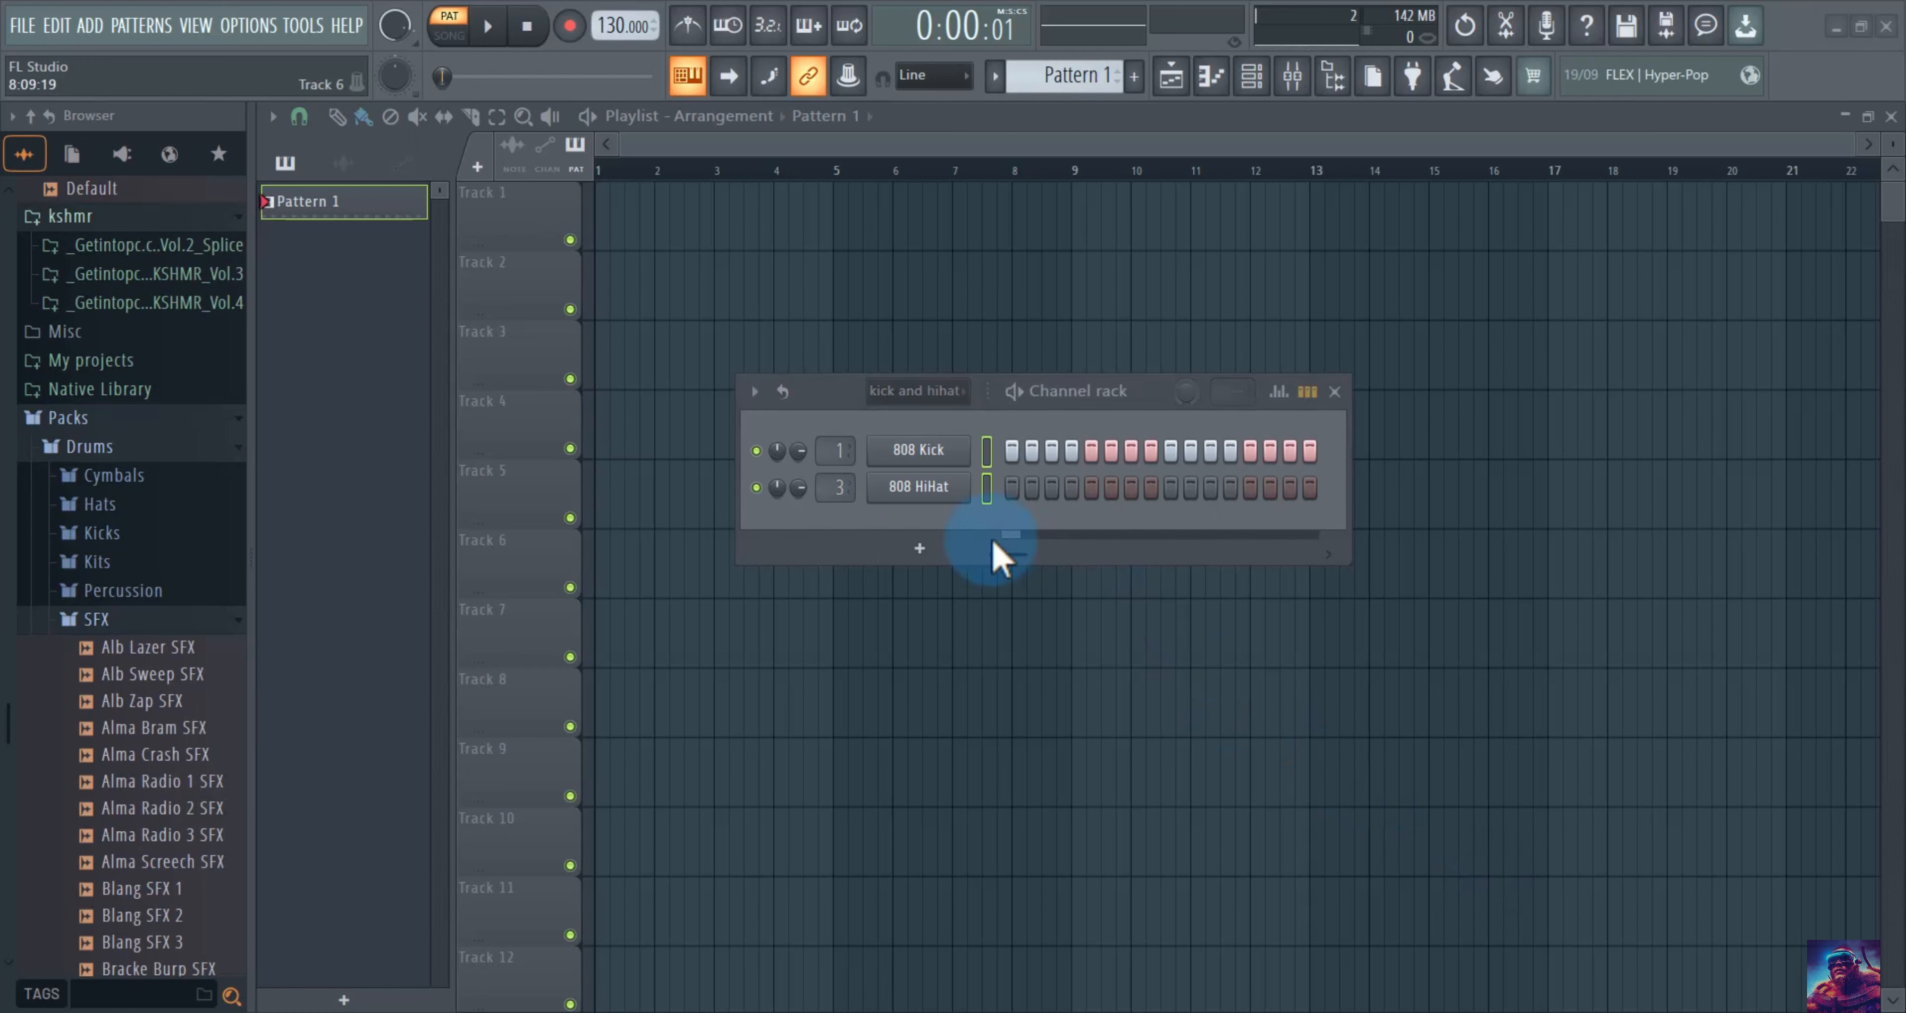
Give the 808 Kick channel the happy-face icon and a dark slate blue colour.
{"action": "right_click", "coordinate": [921, 453]}
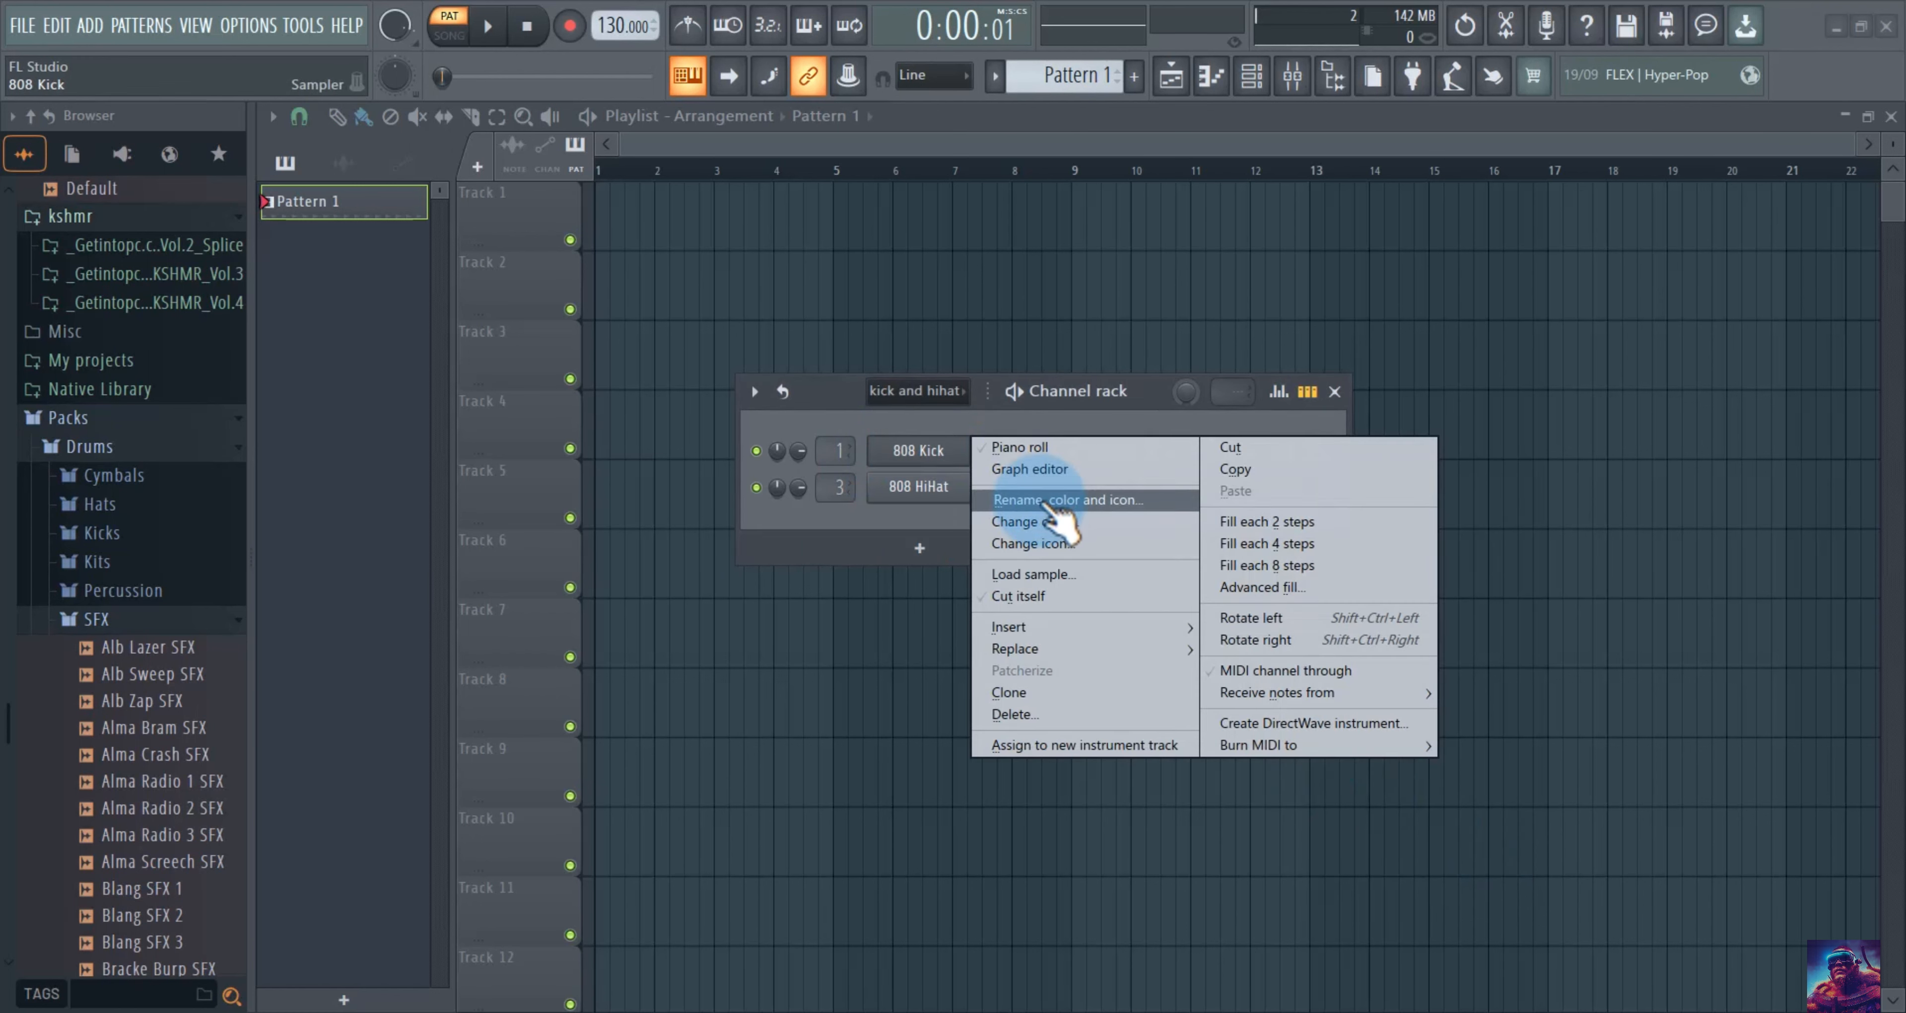
{"action": "left_click", "coordinate": [1044, 500]}
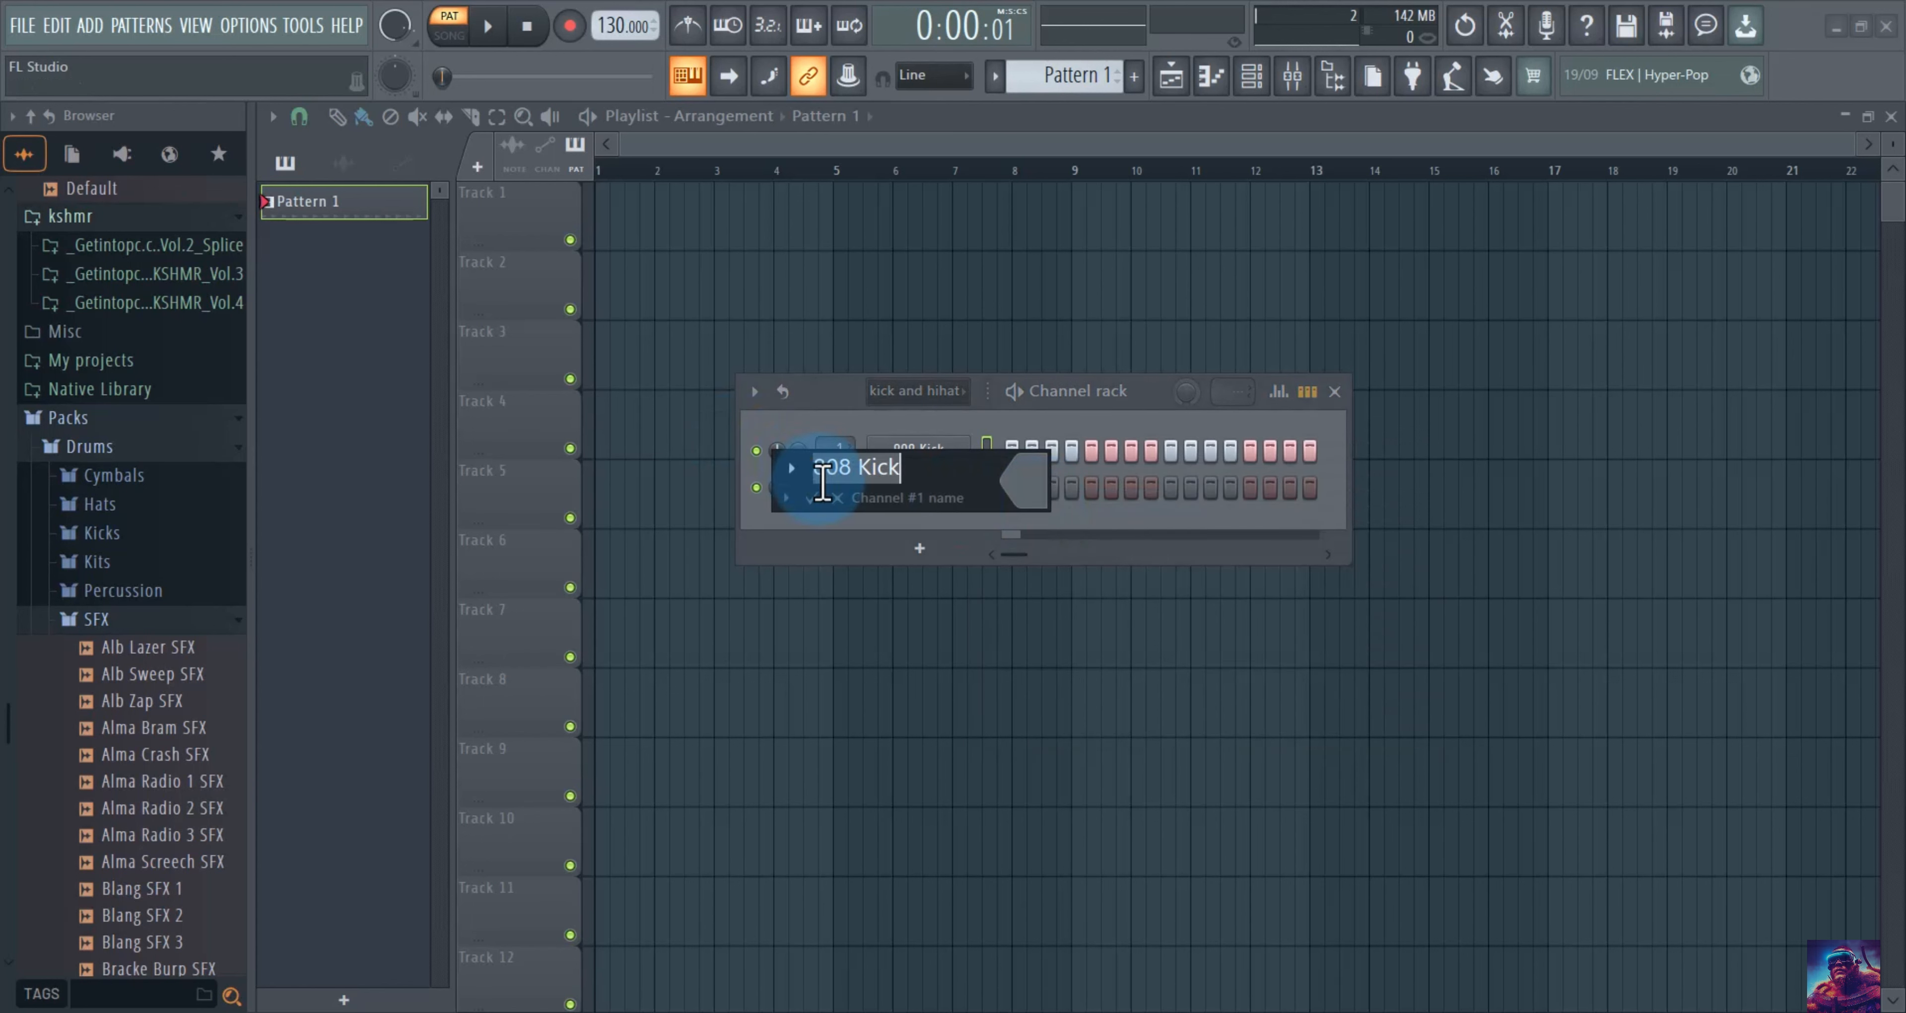
{"action": "left_click", "coordinate": [793, 471]}
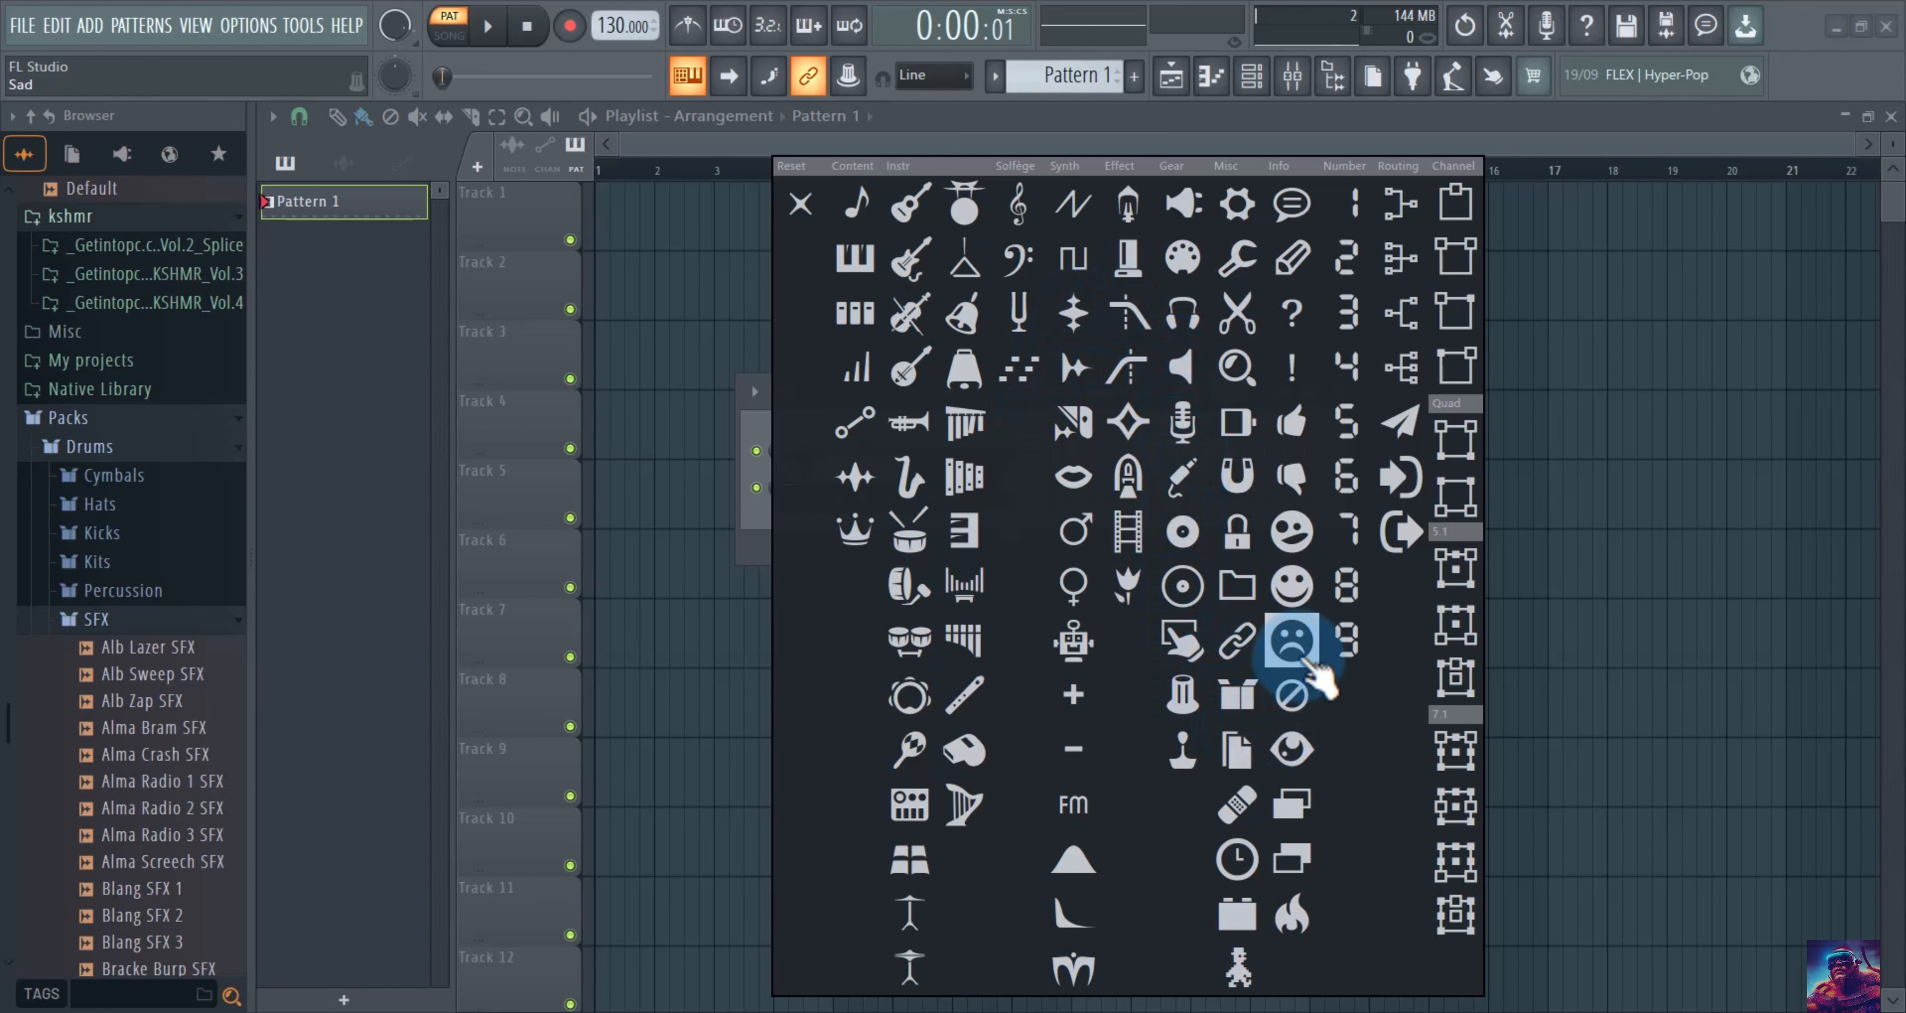
{"action": "left_click", "coordinate": [1293, 589]}
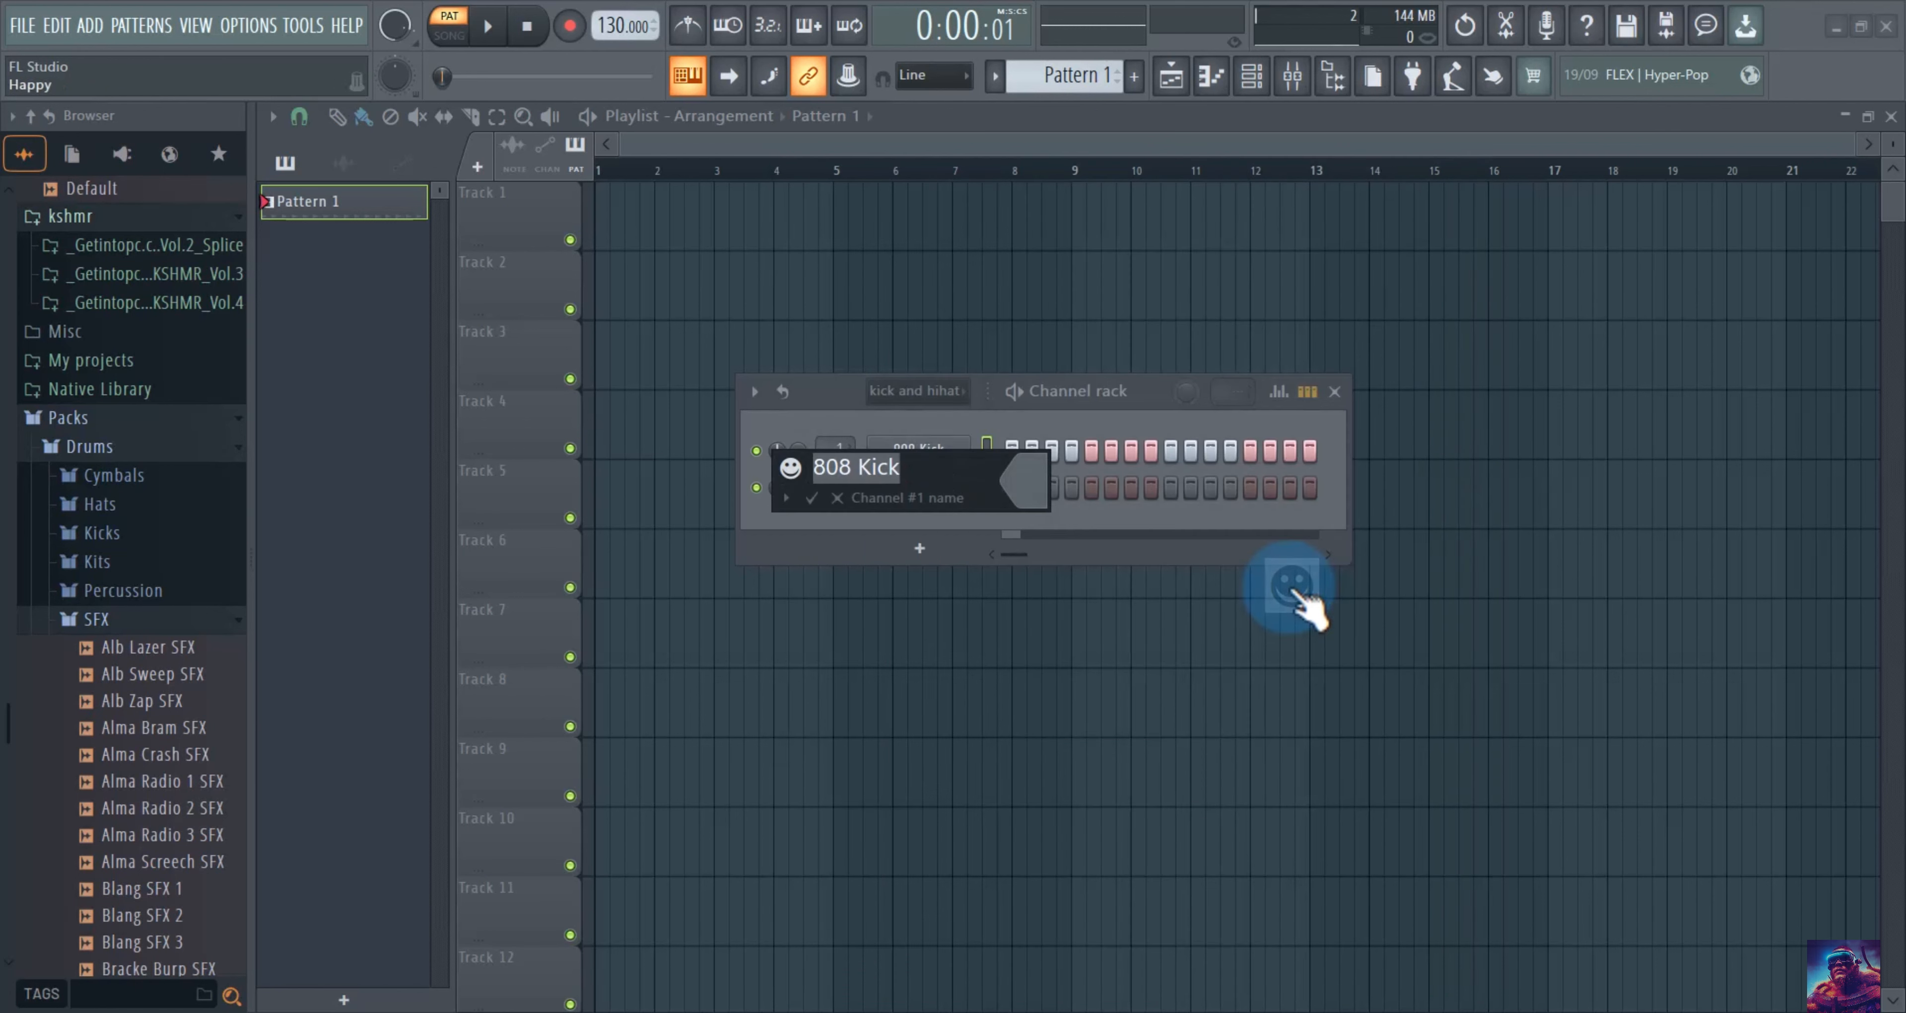
{"action": "left_click", "coordinate": [1024, 492]}
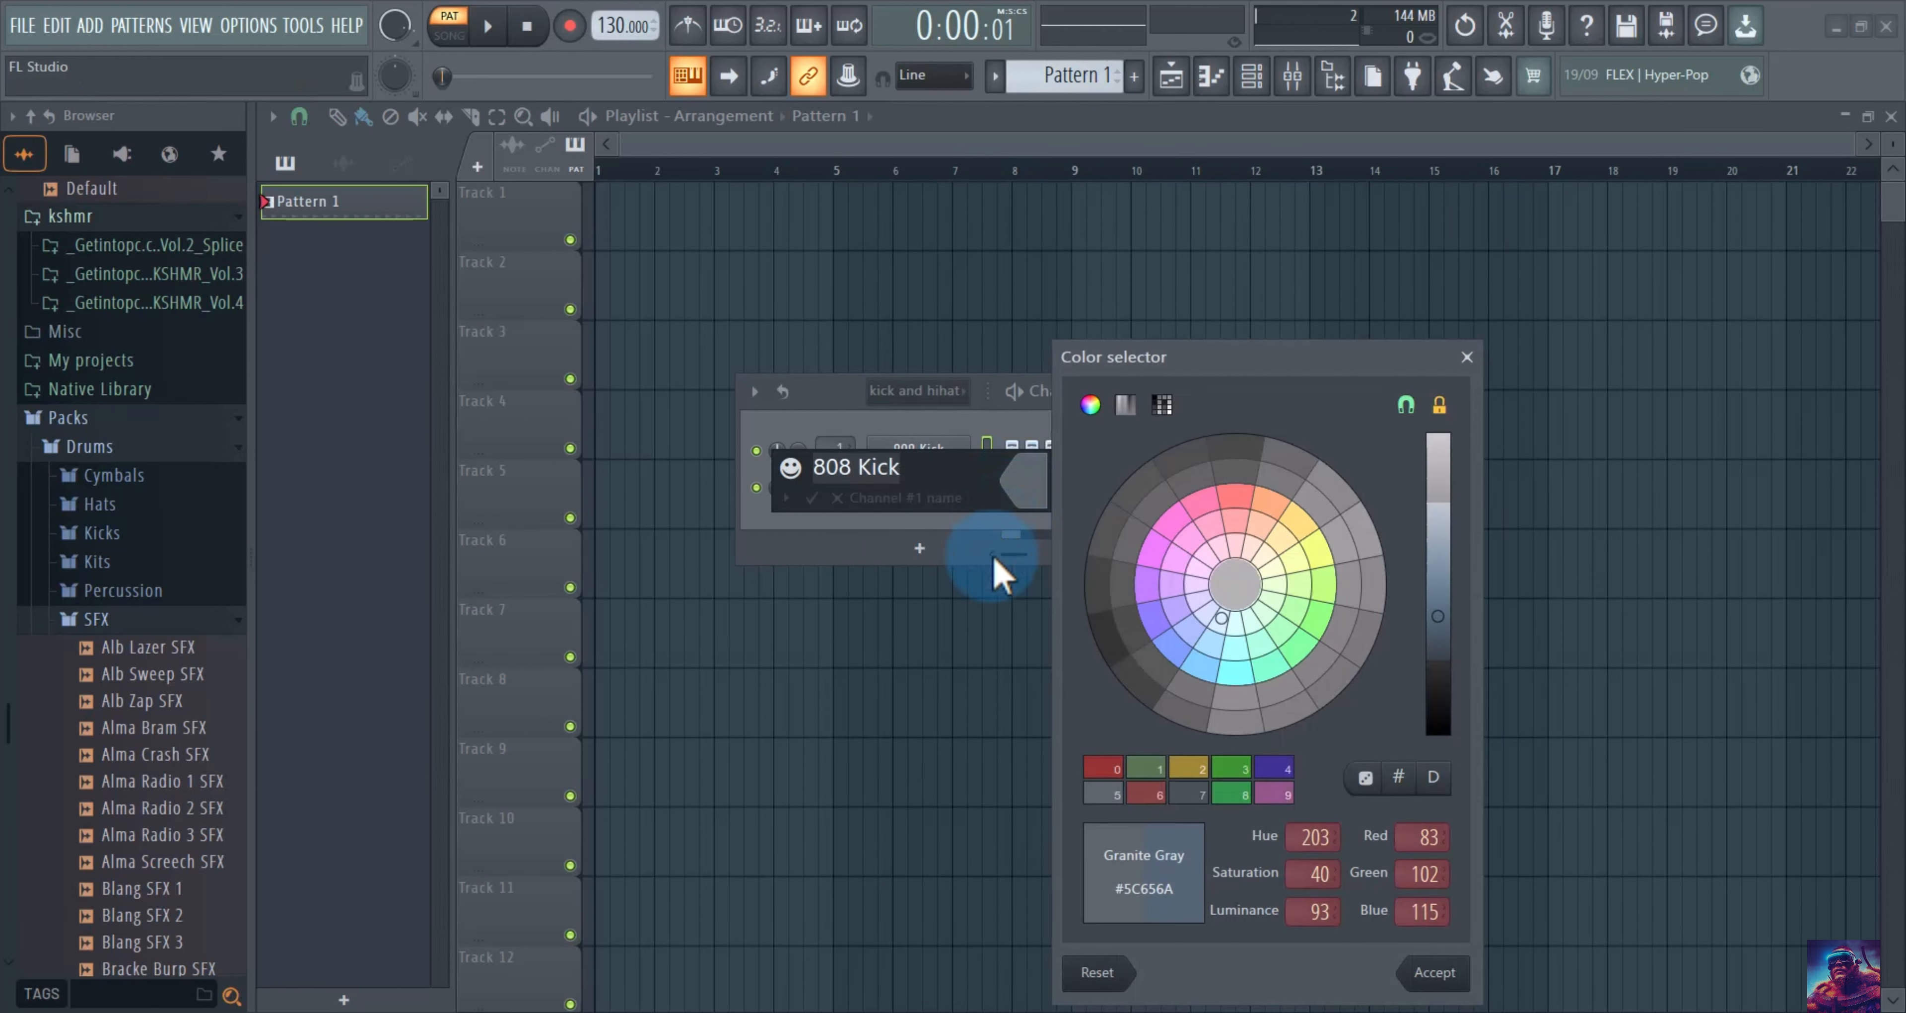
{"action": "left_click", "coordinate": [1173, 643]}
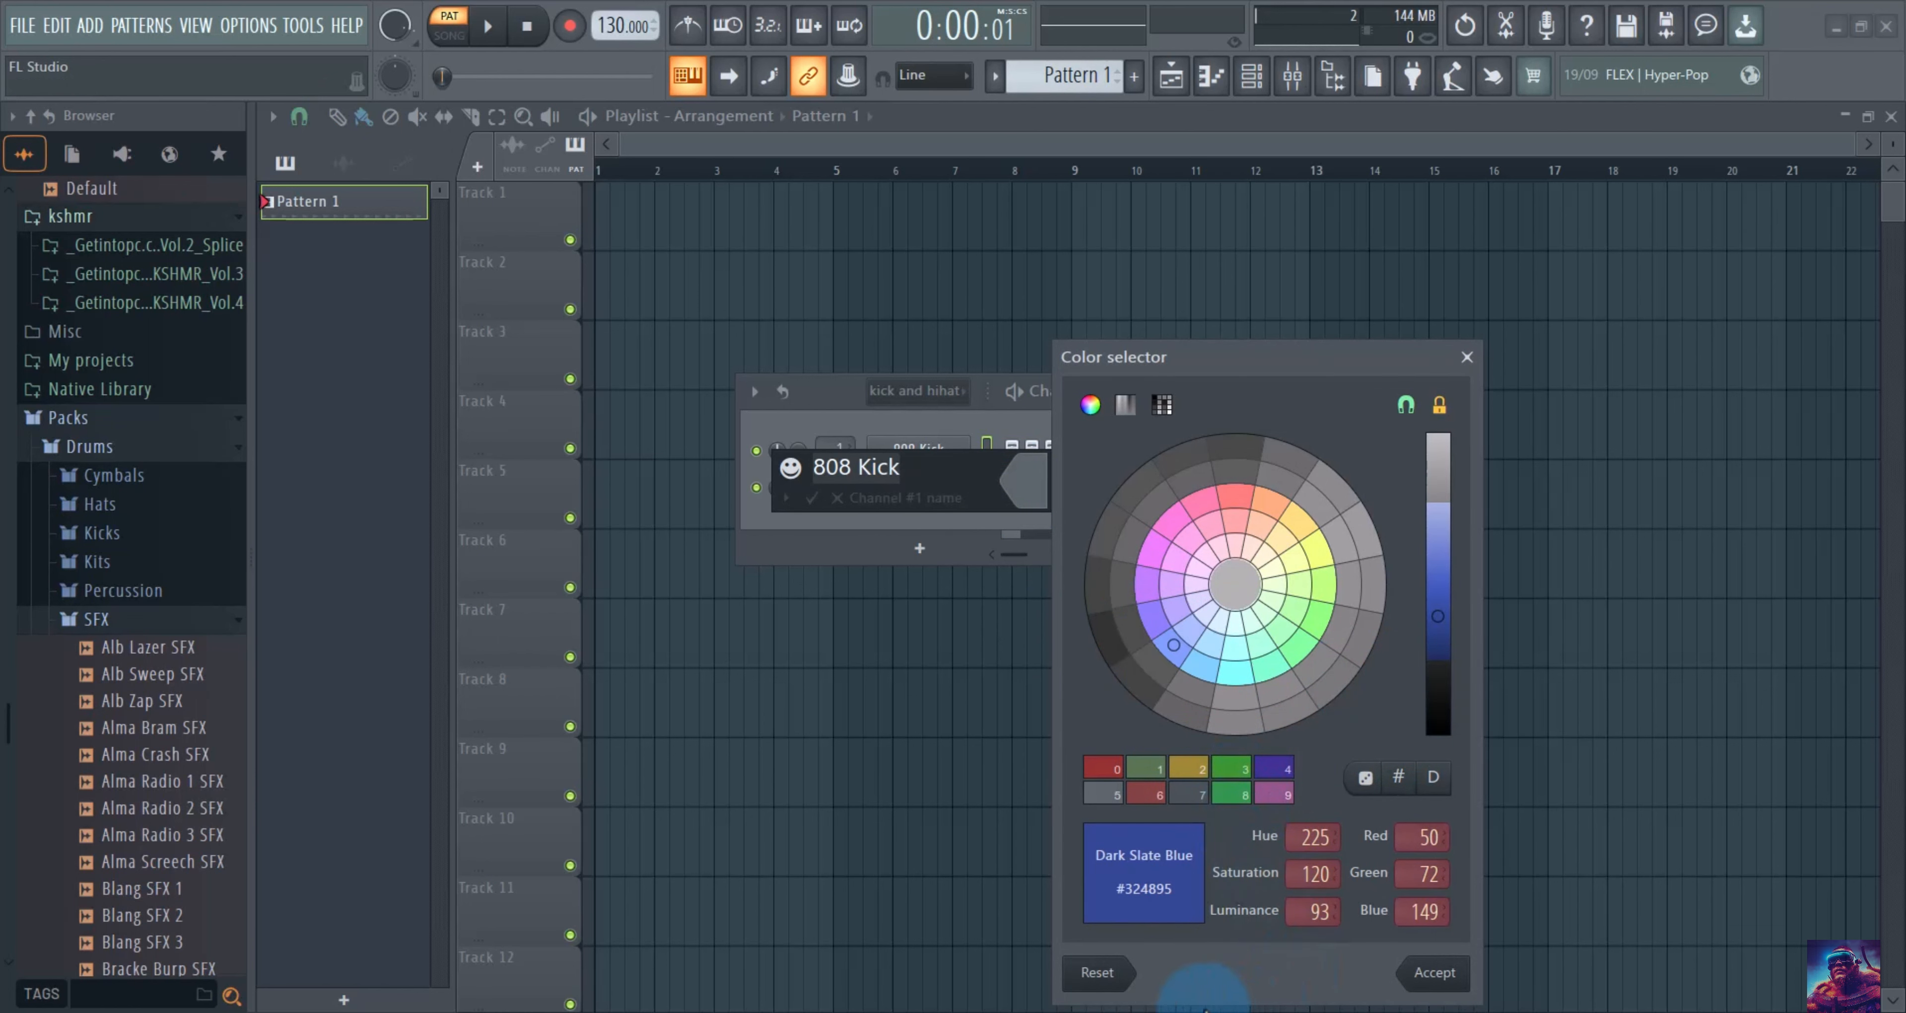
{"action": "left_click", "coordinate": [1433, 972]}
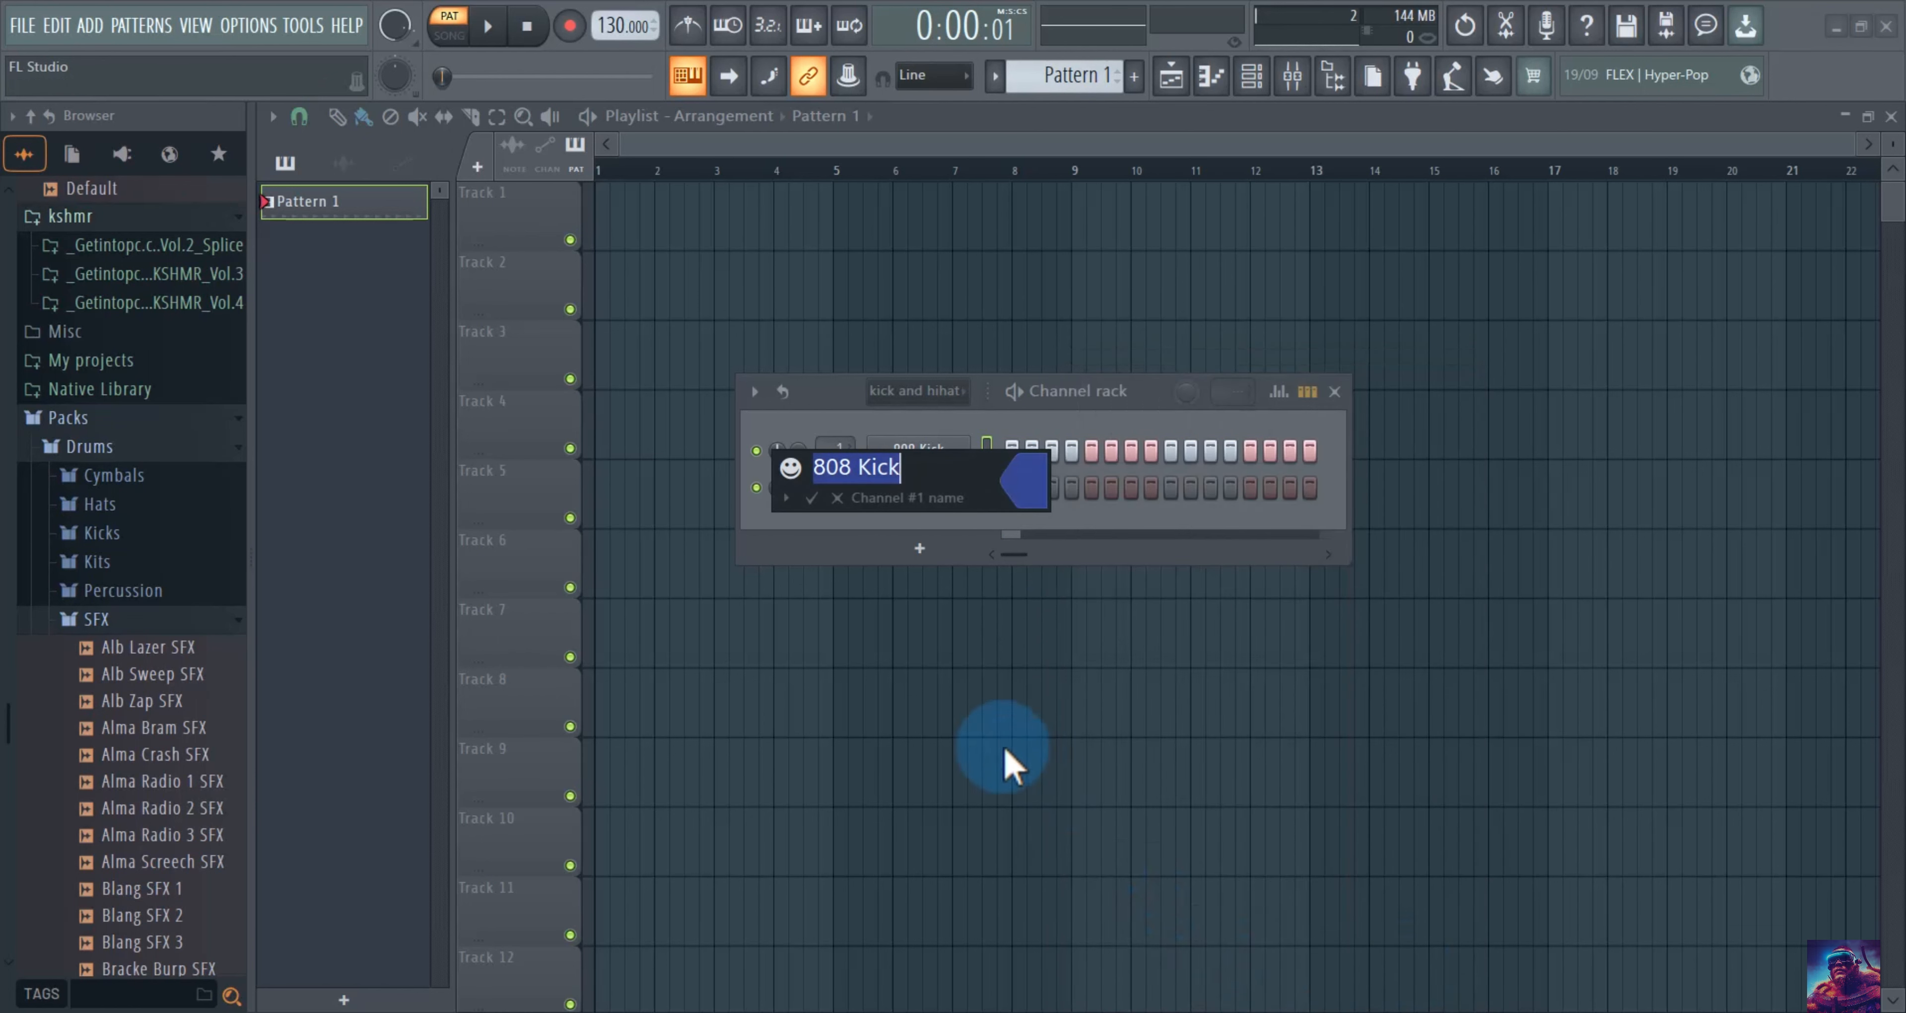
{"action": "key", "text": "Return"}
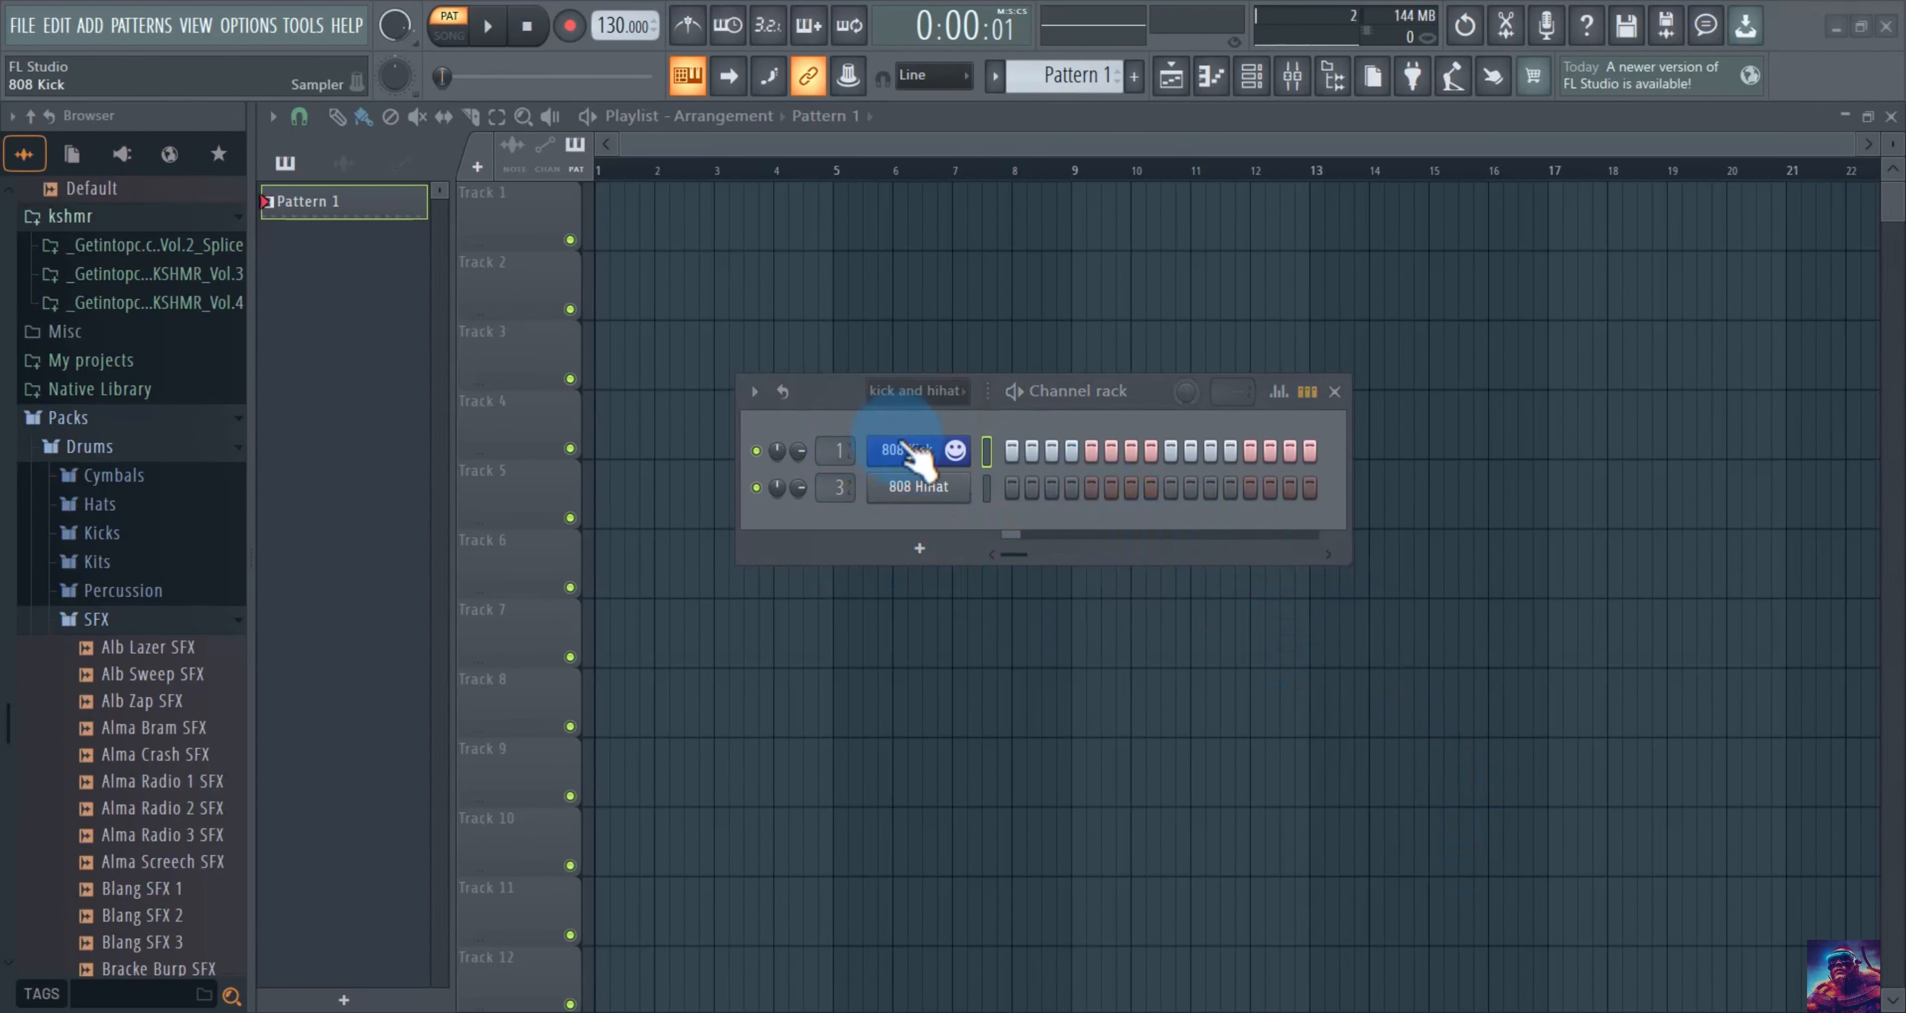
Rename the first channel to Ride using the preset name list.
{"action": "right_click", "coordinate": [909, 452]}
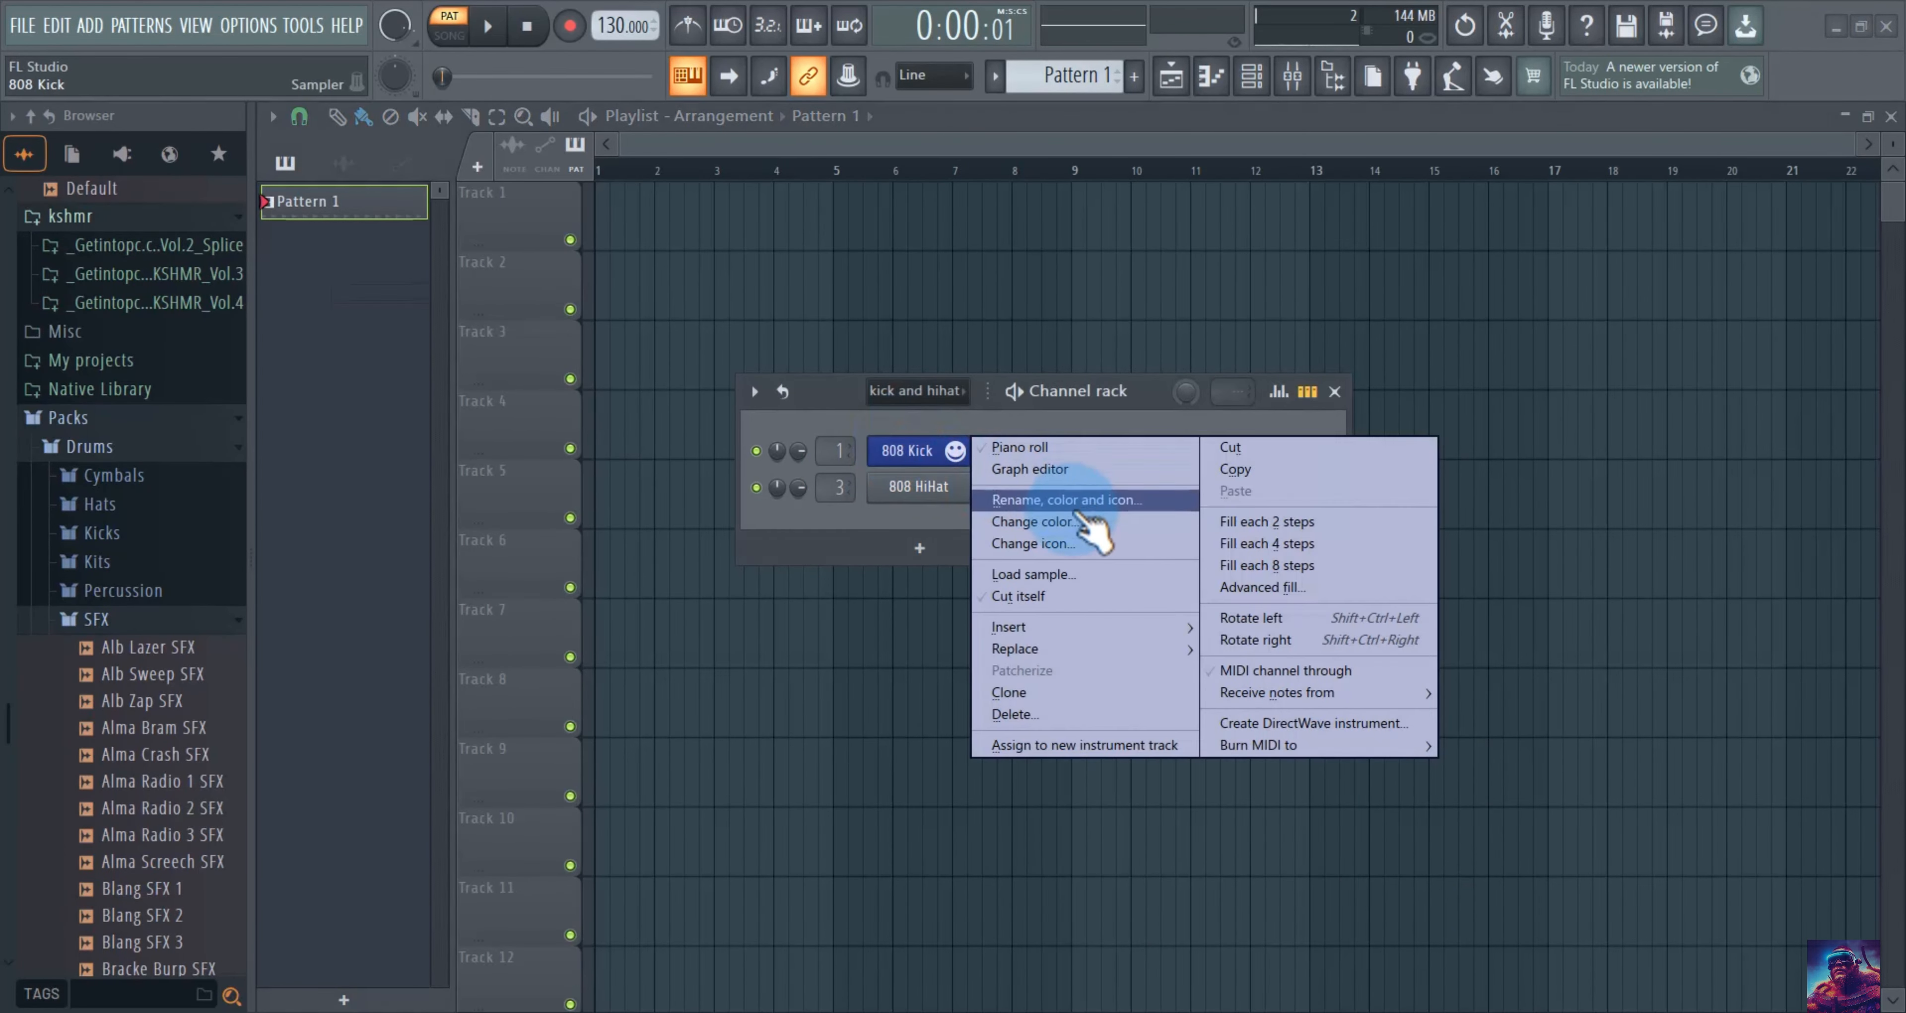
{"action": "left_click", "coordinate": [1085, 498]}
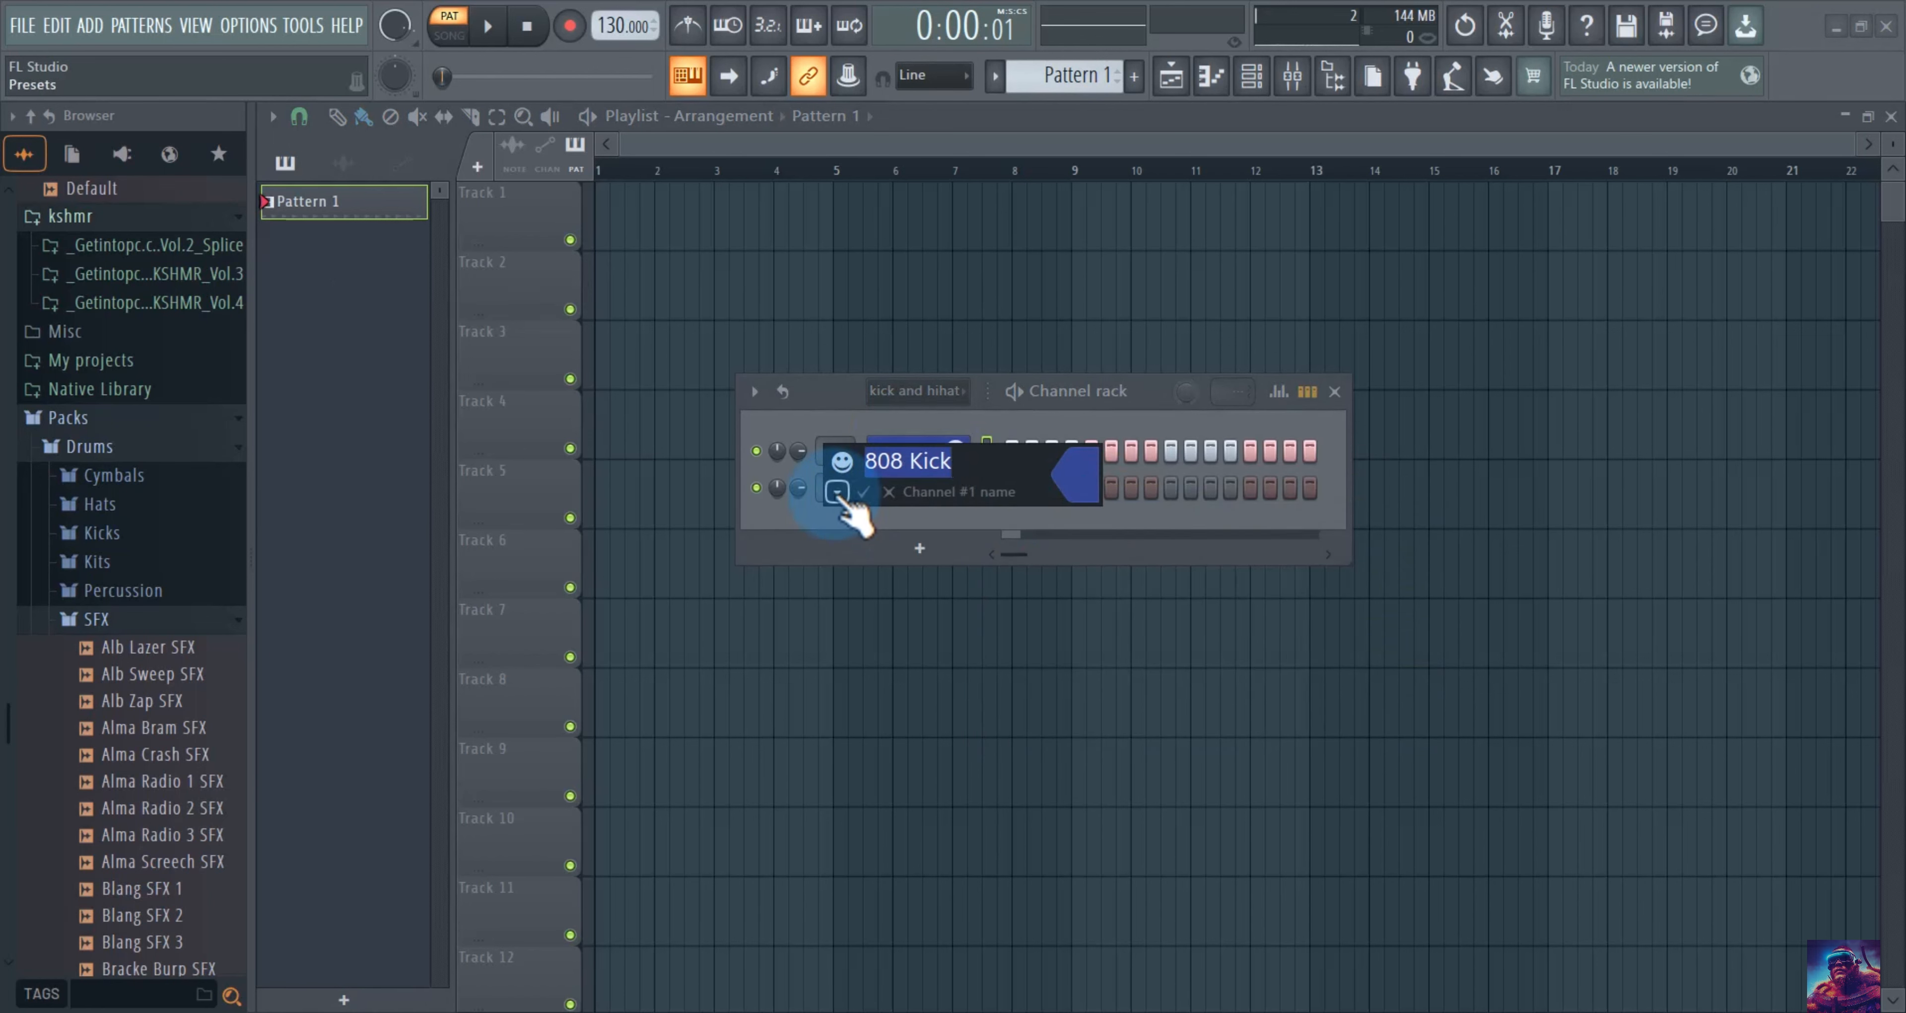
{"action": "left_click", "coordinate": [837, 492]}
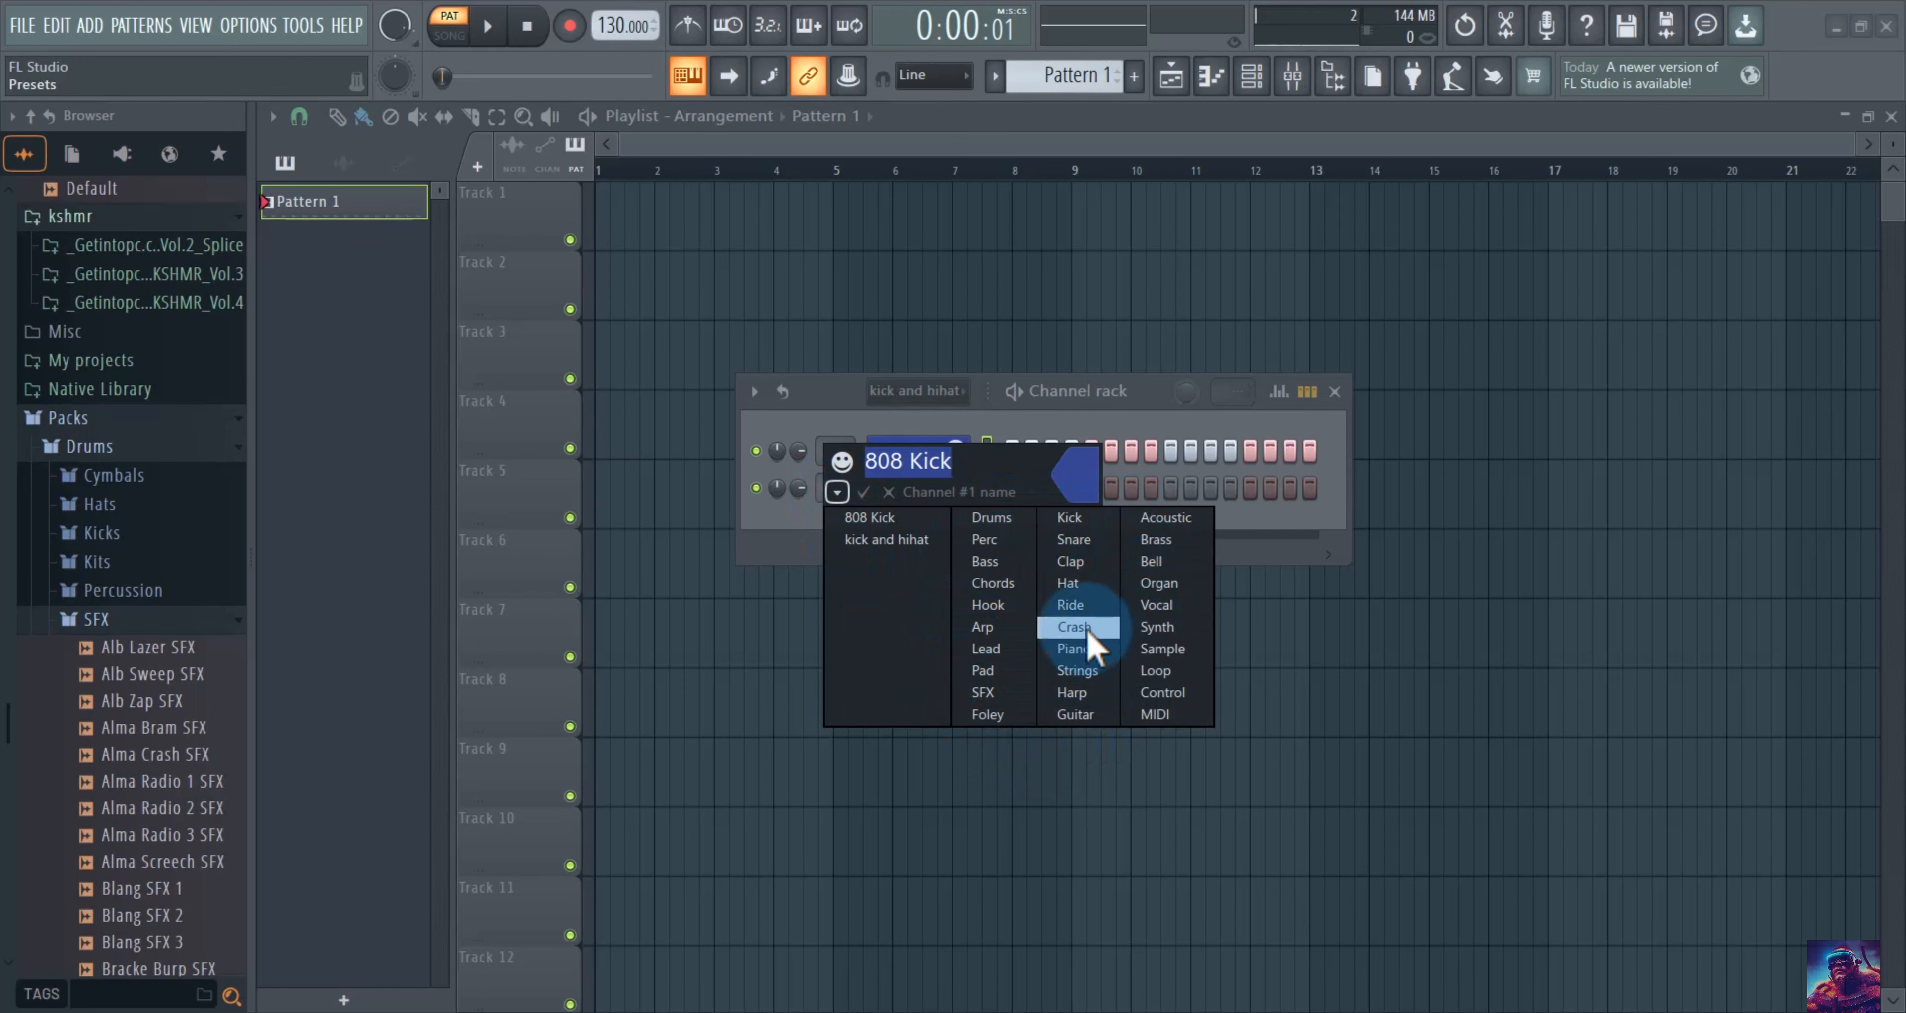
{"action": "left_click", "coordinate": [1071, 606]}
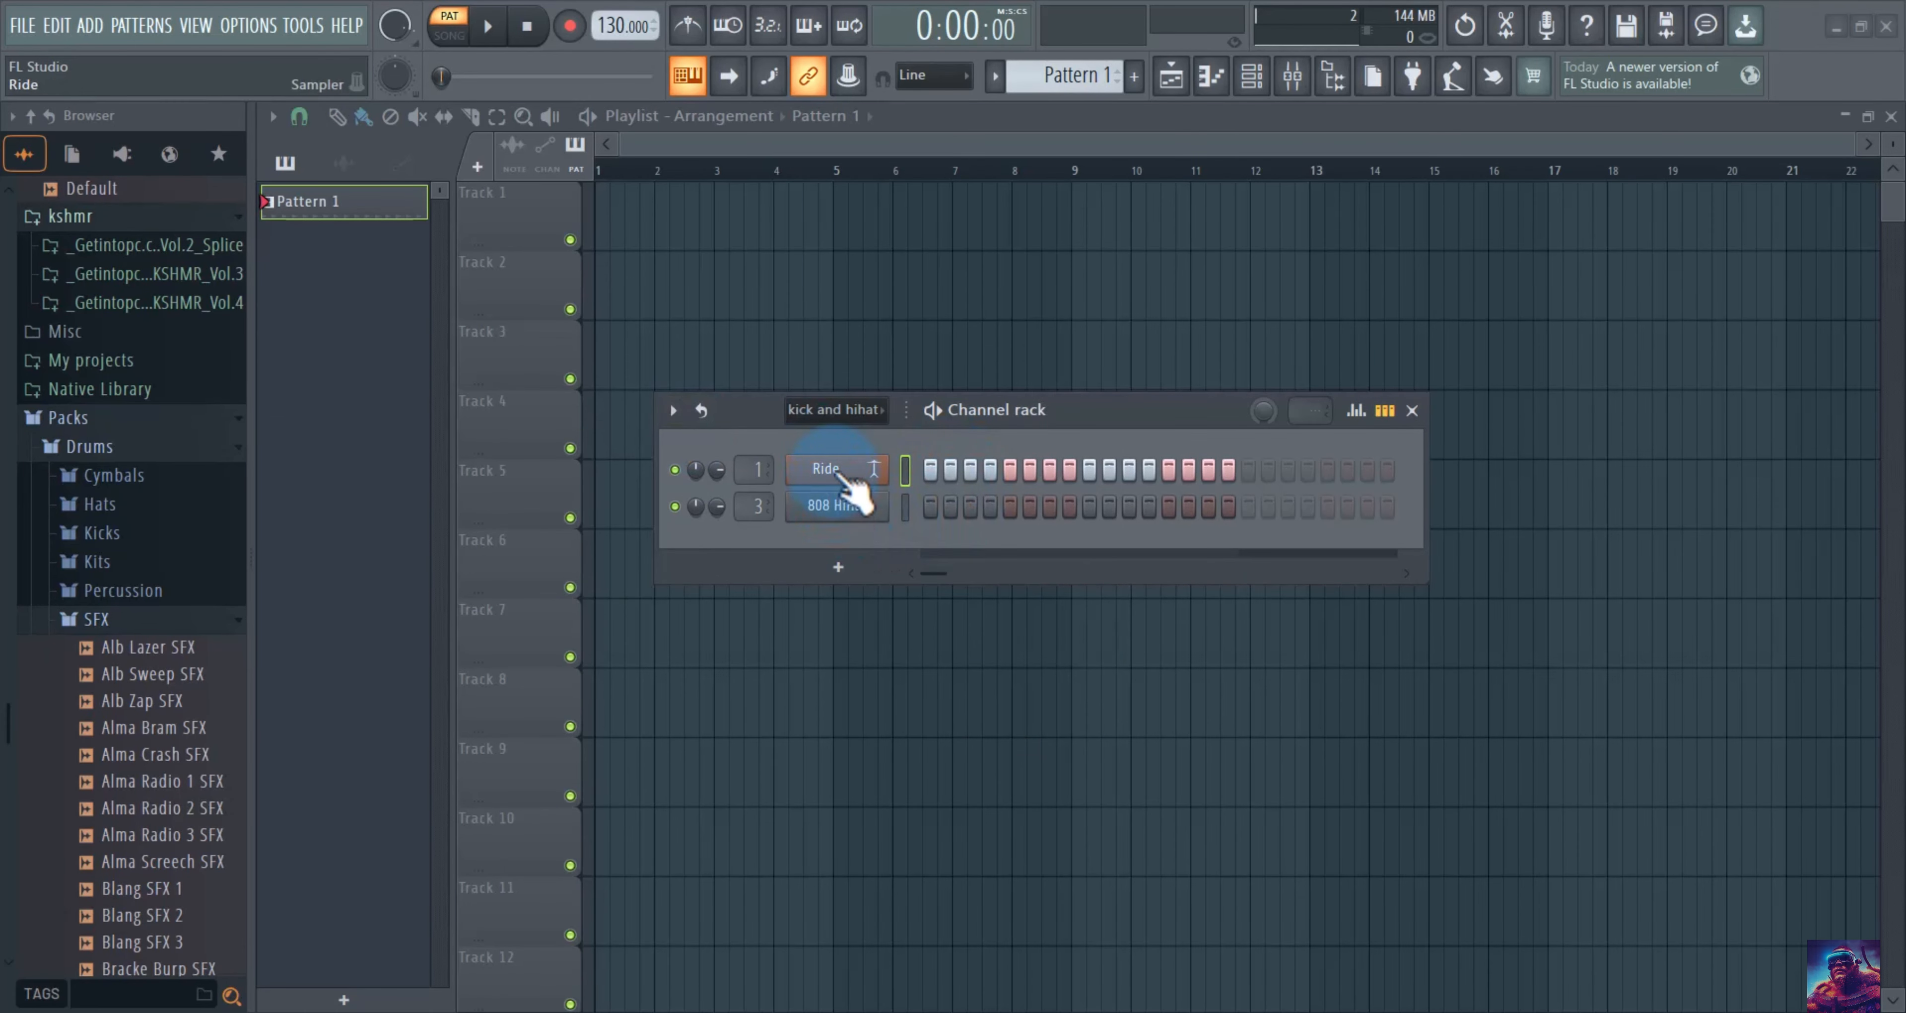
Clone the Ride channel to create Ride #2.
{"action": "right_click", "coordinate": [841, 478]}
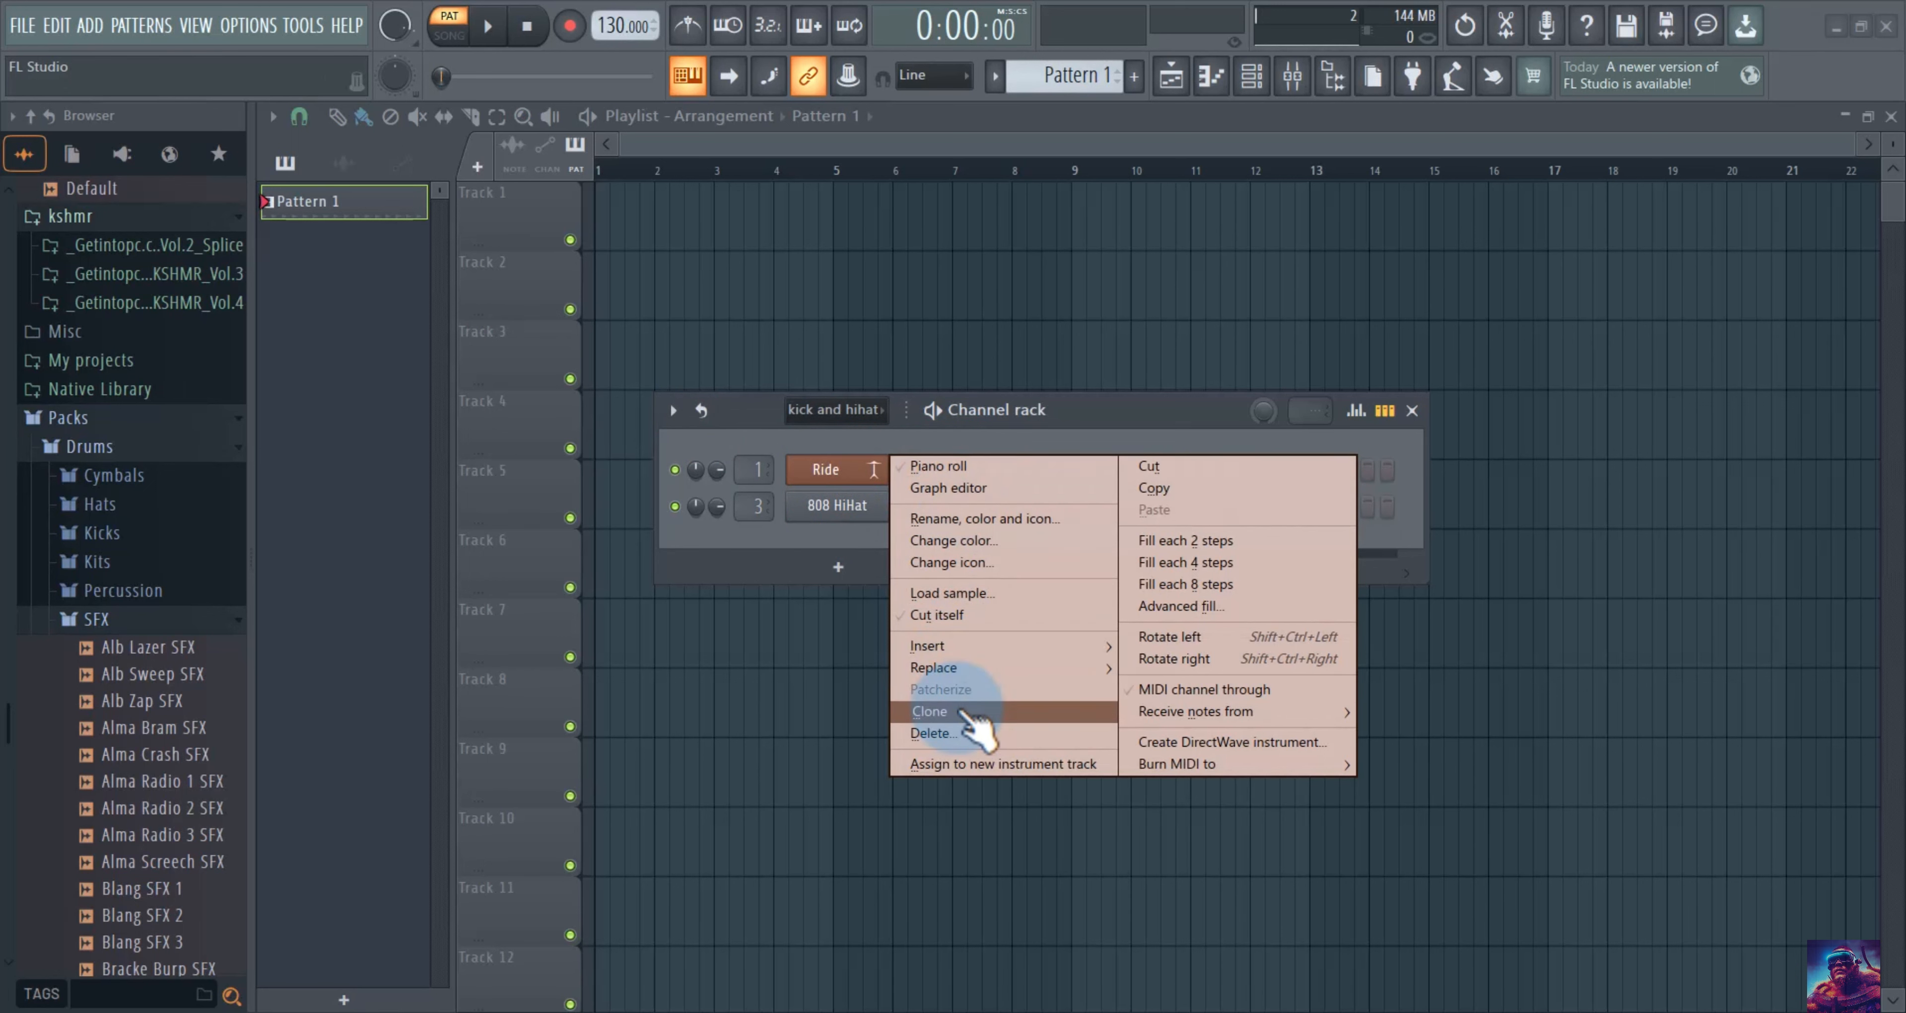
{"action": "left_click", "coordinate": [930, 711]}
{"action": "left_click", "coordinate": [851, 539]}
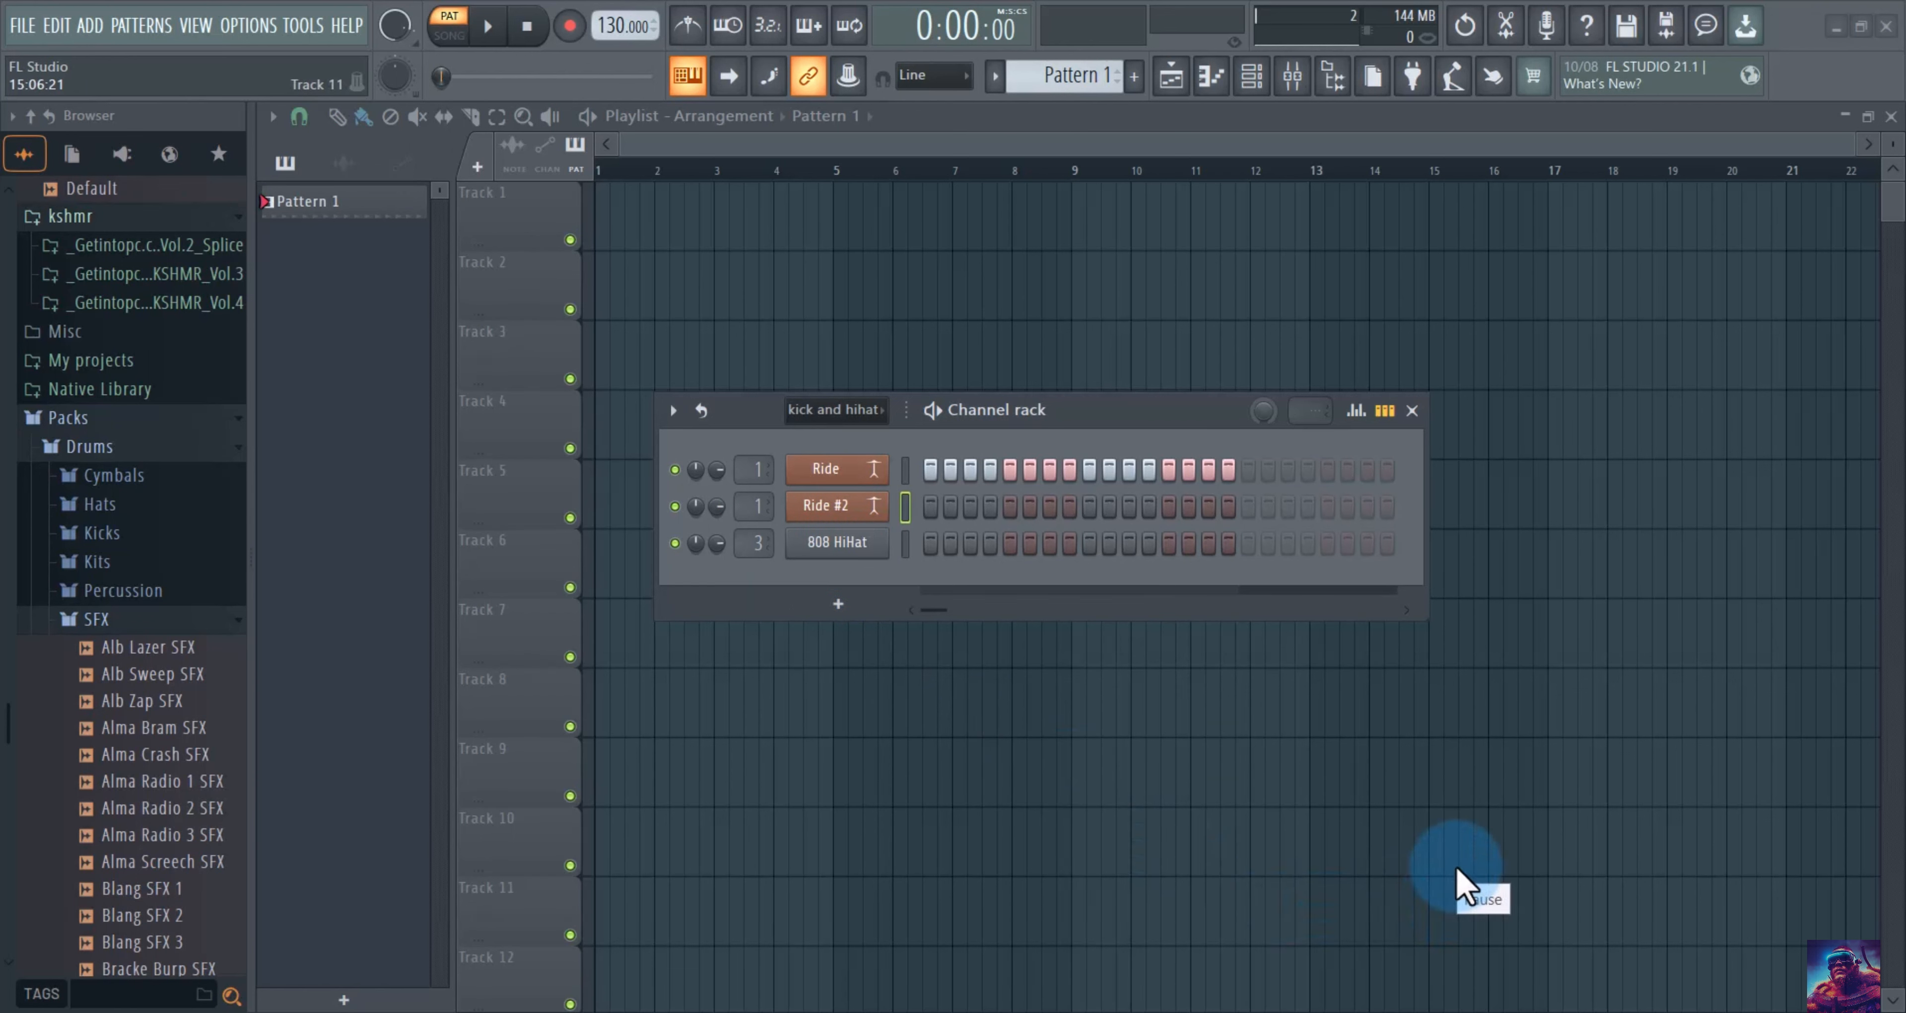
{"action": "key", "text": "alt+c"}
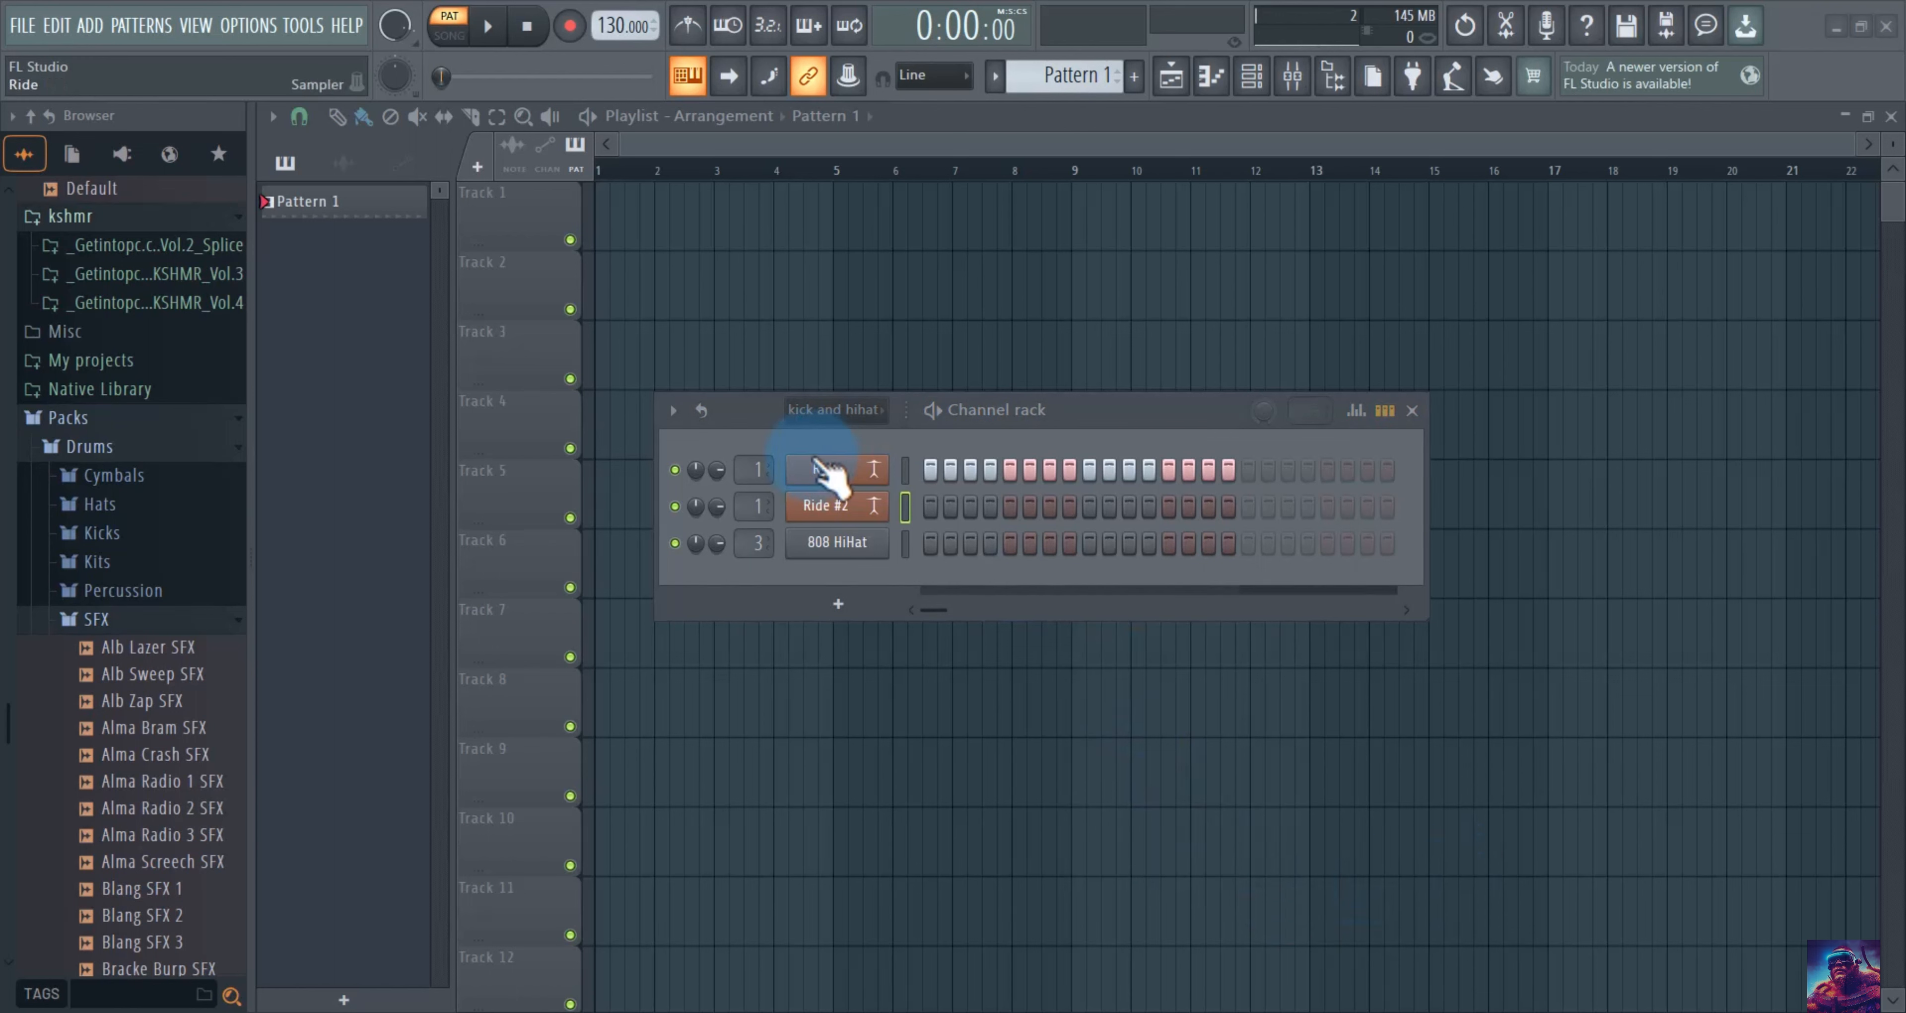
Move the Ride channel down to the bottom of the rack.
{"action": "left_click", "coordinate": [908, 469]}
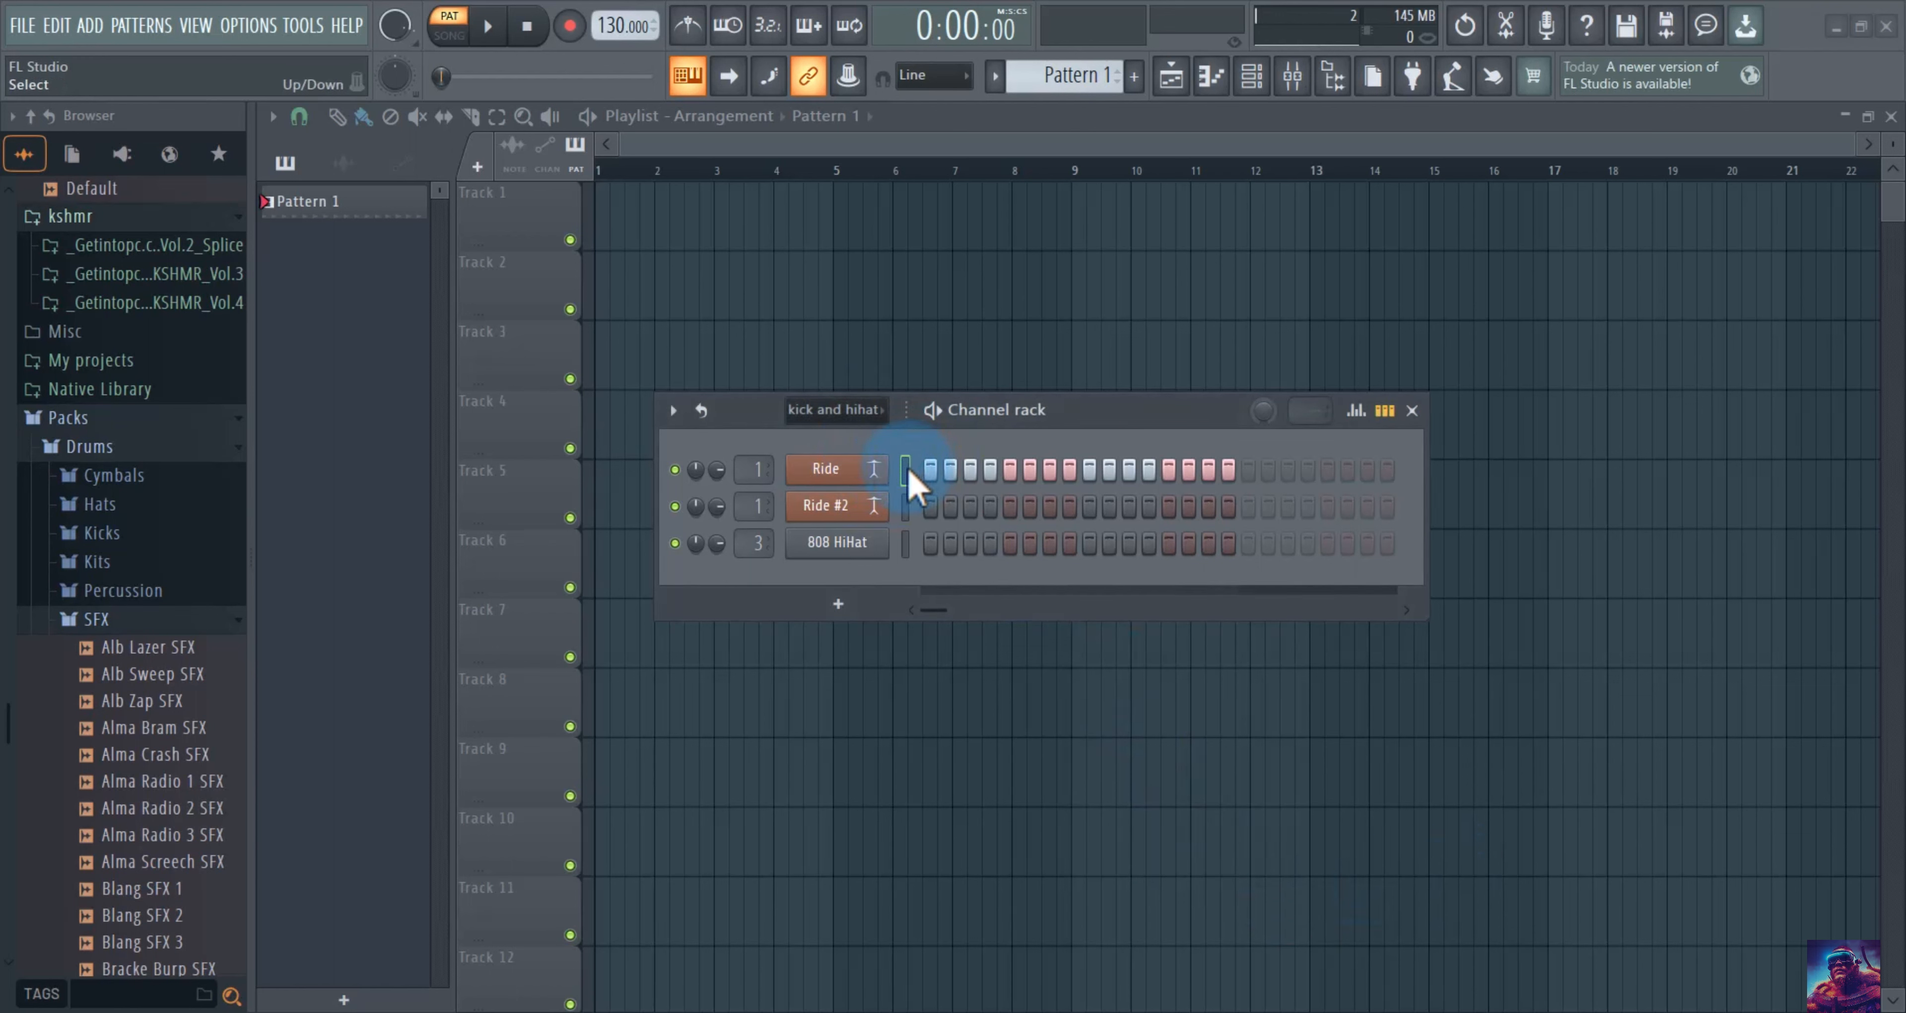
{"action": "left_click_drag", "start_coordinate": [918, 485], "coordinate": [947, 503]}
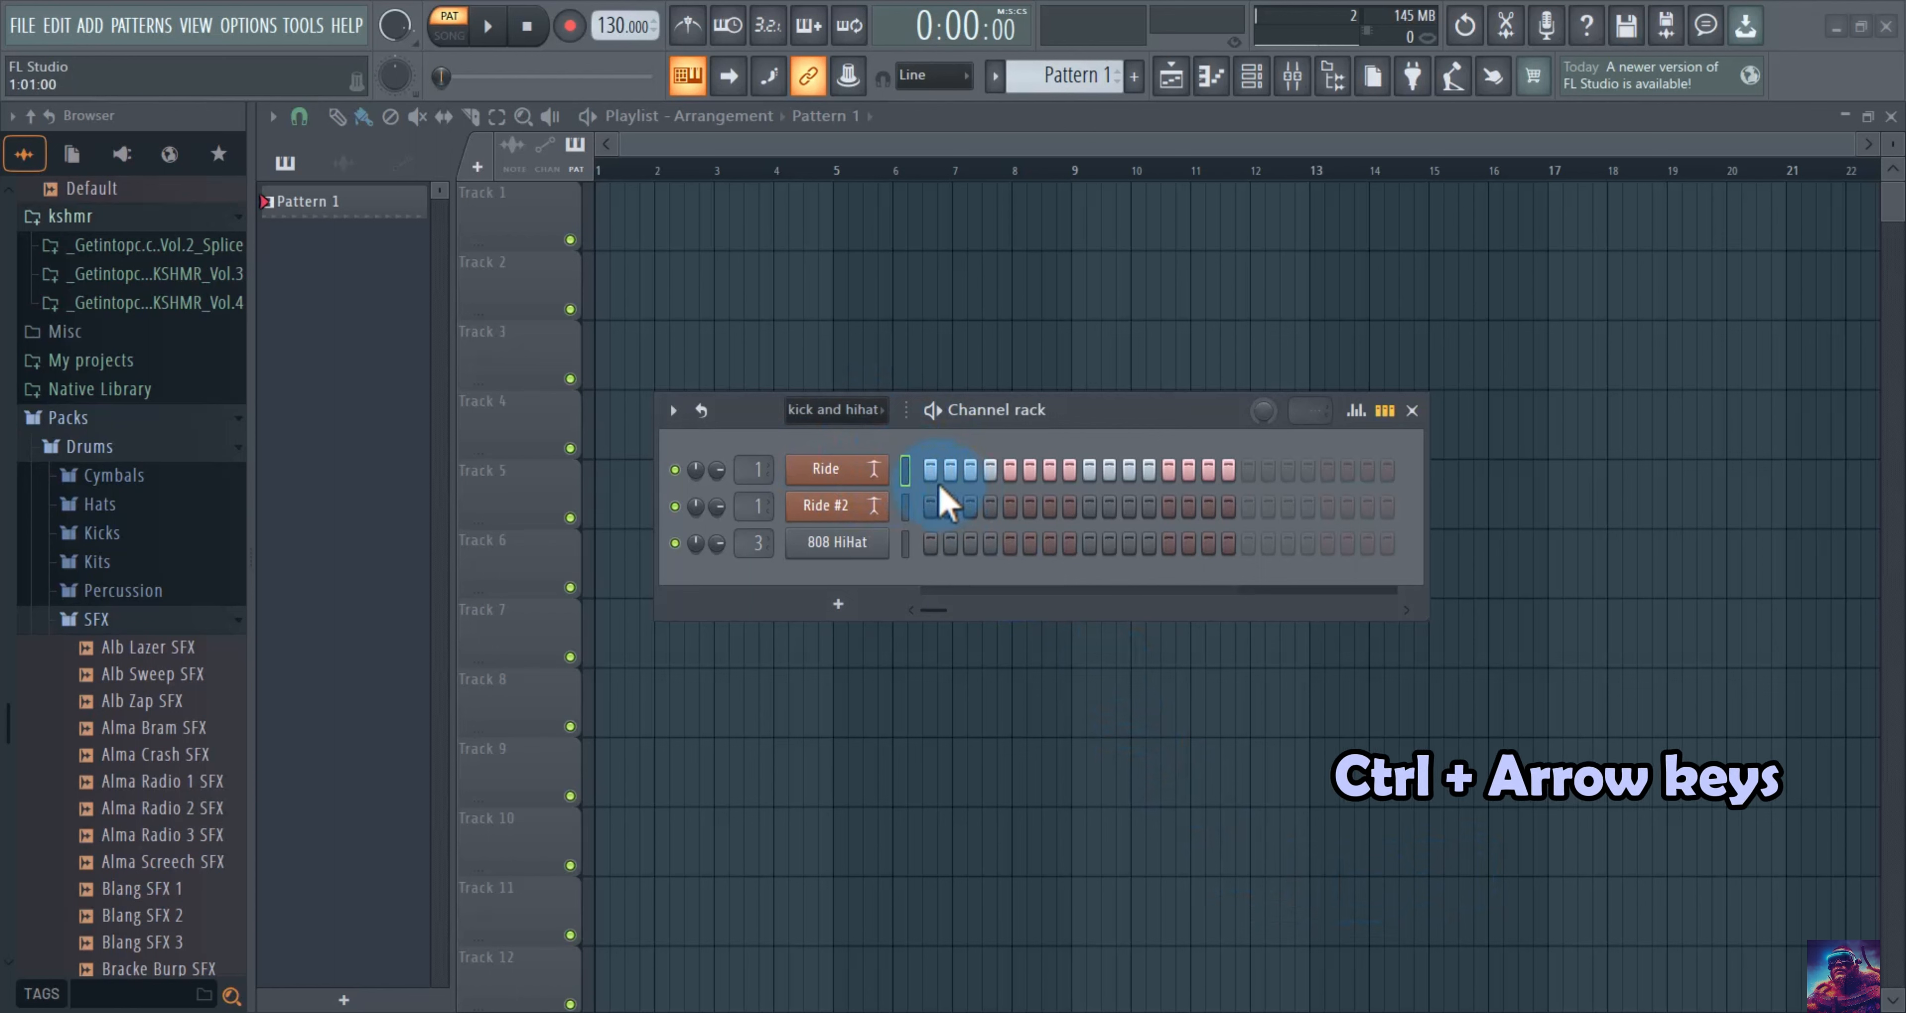
{"action": "key", "text": "ctrl+Down"}
{"action": "key", "text": "ctrl+Down"}
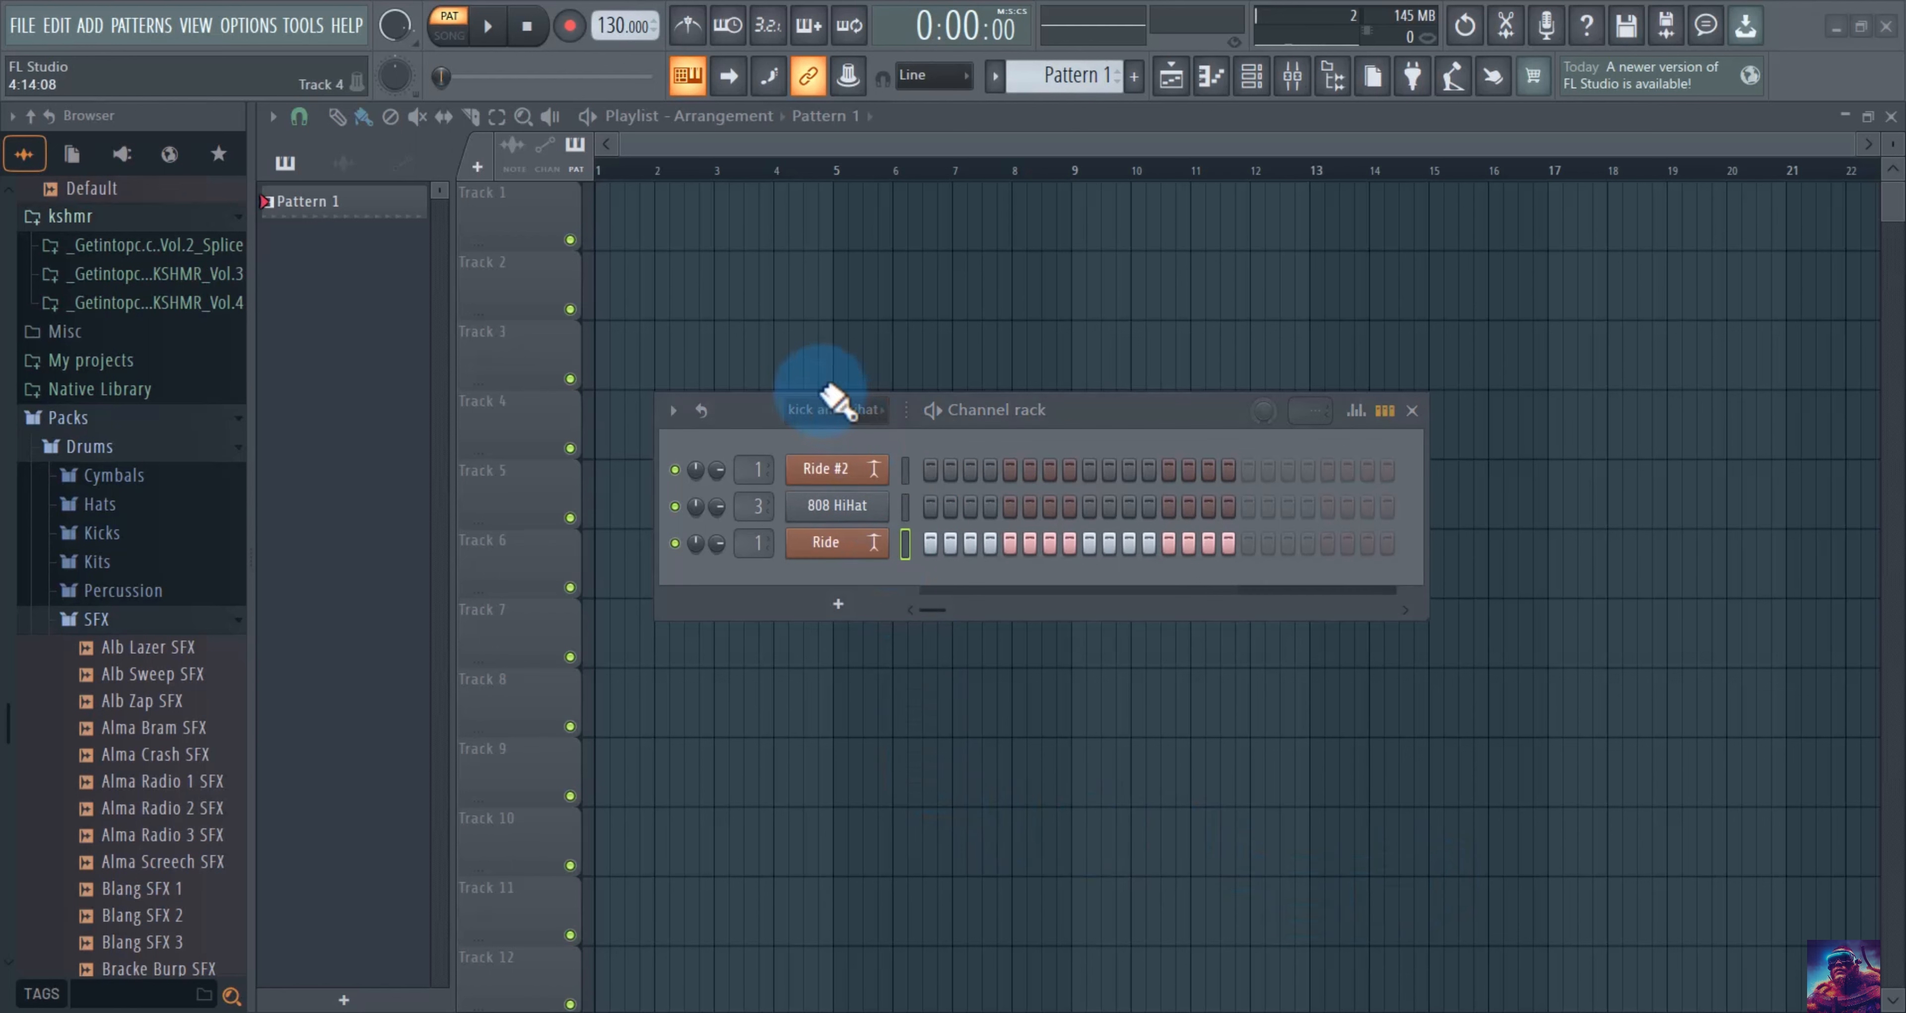
Select all channels in the rack and give them random colours.
{"action": "double_click", "coordinate": [912, 563], "text": "shift"}
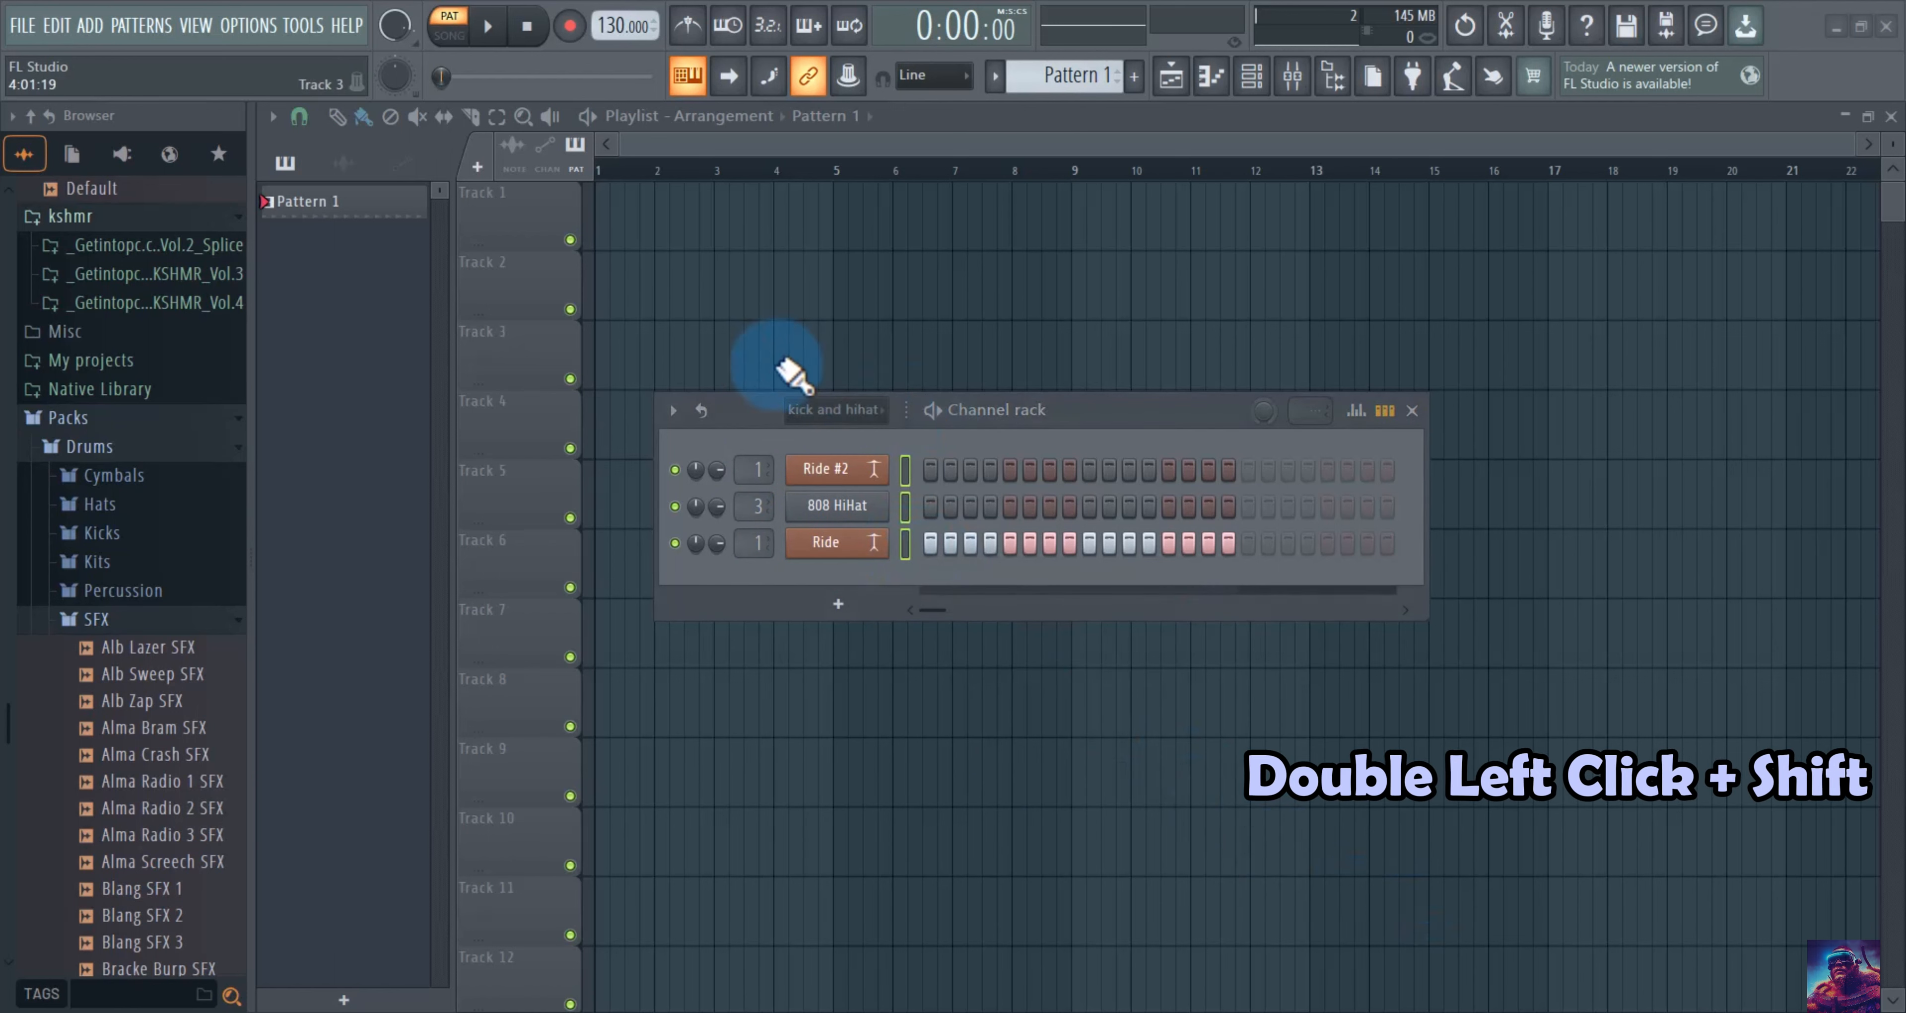
{"action": "left_click", "coordinate": [674, 409]}
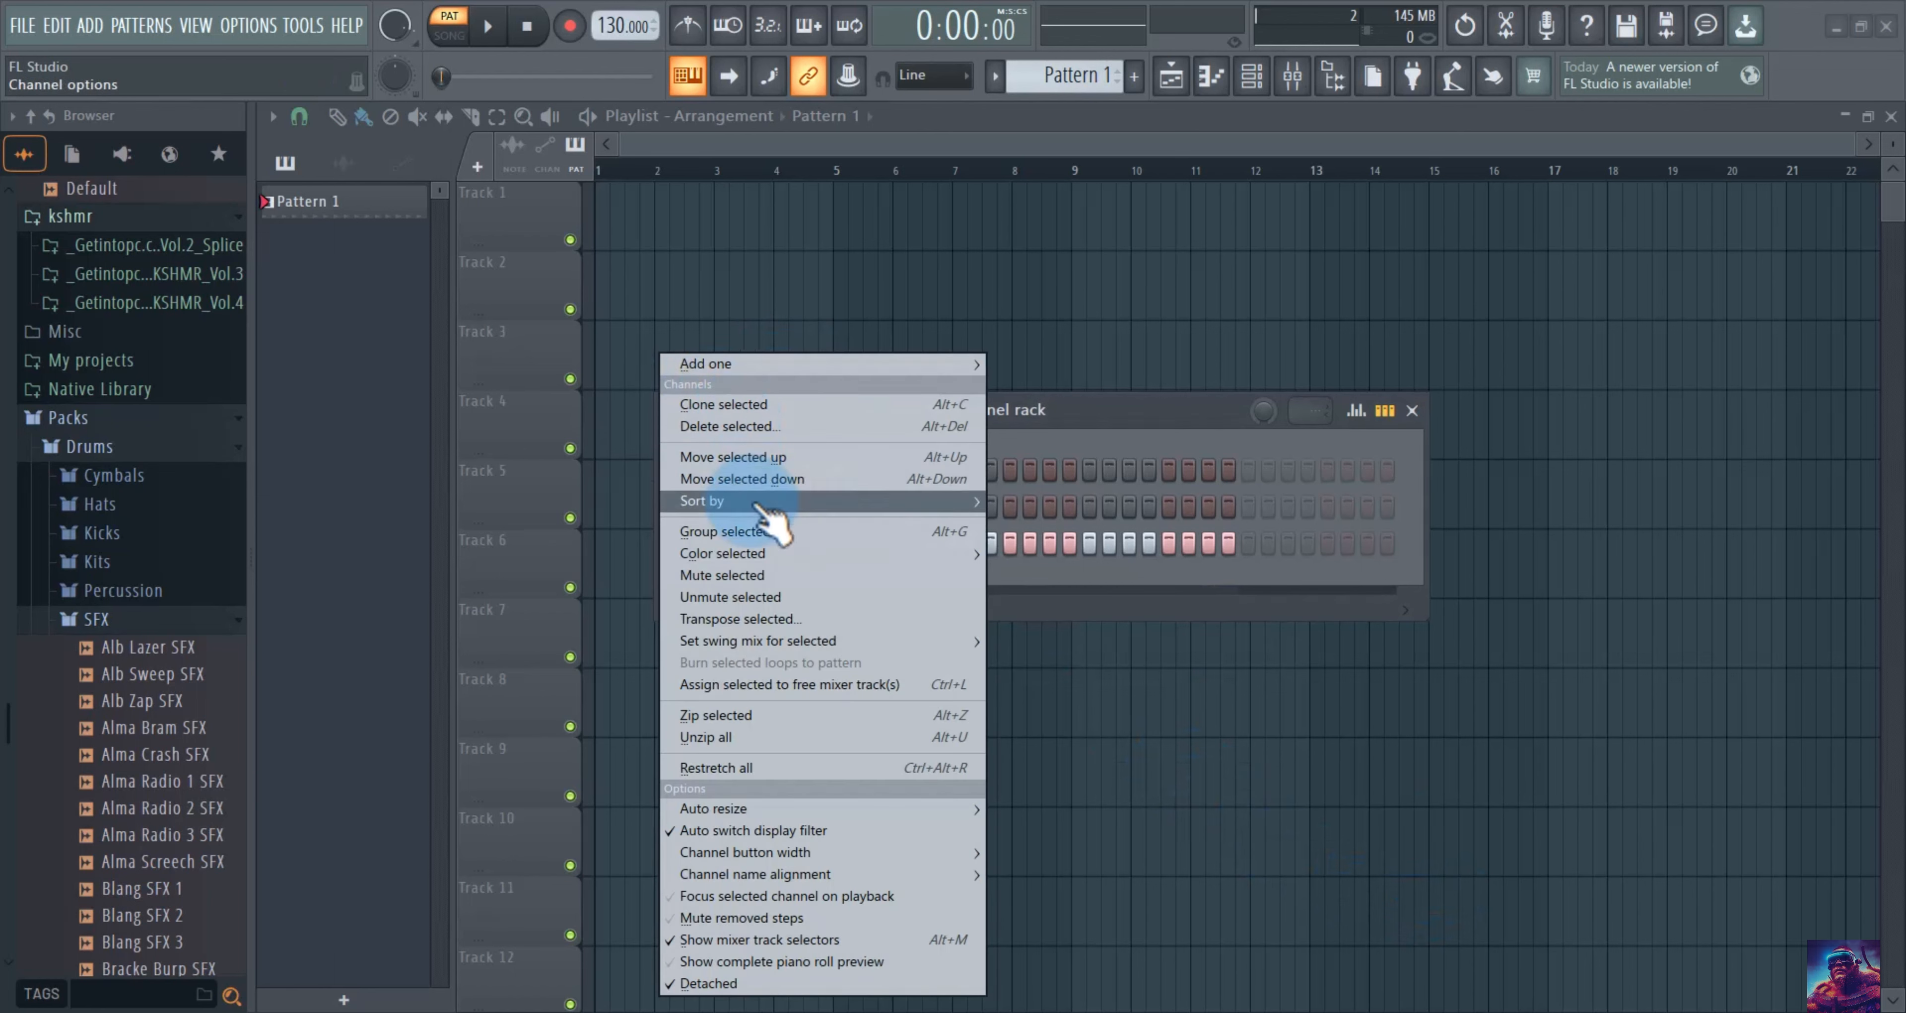
{"action": "mouse_move", "coordinate": [757, 557]}
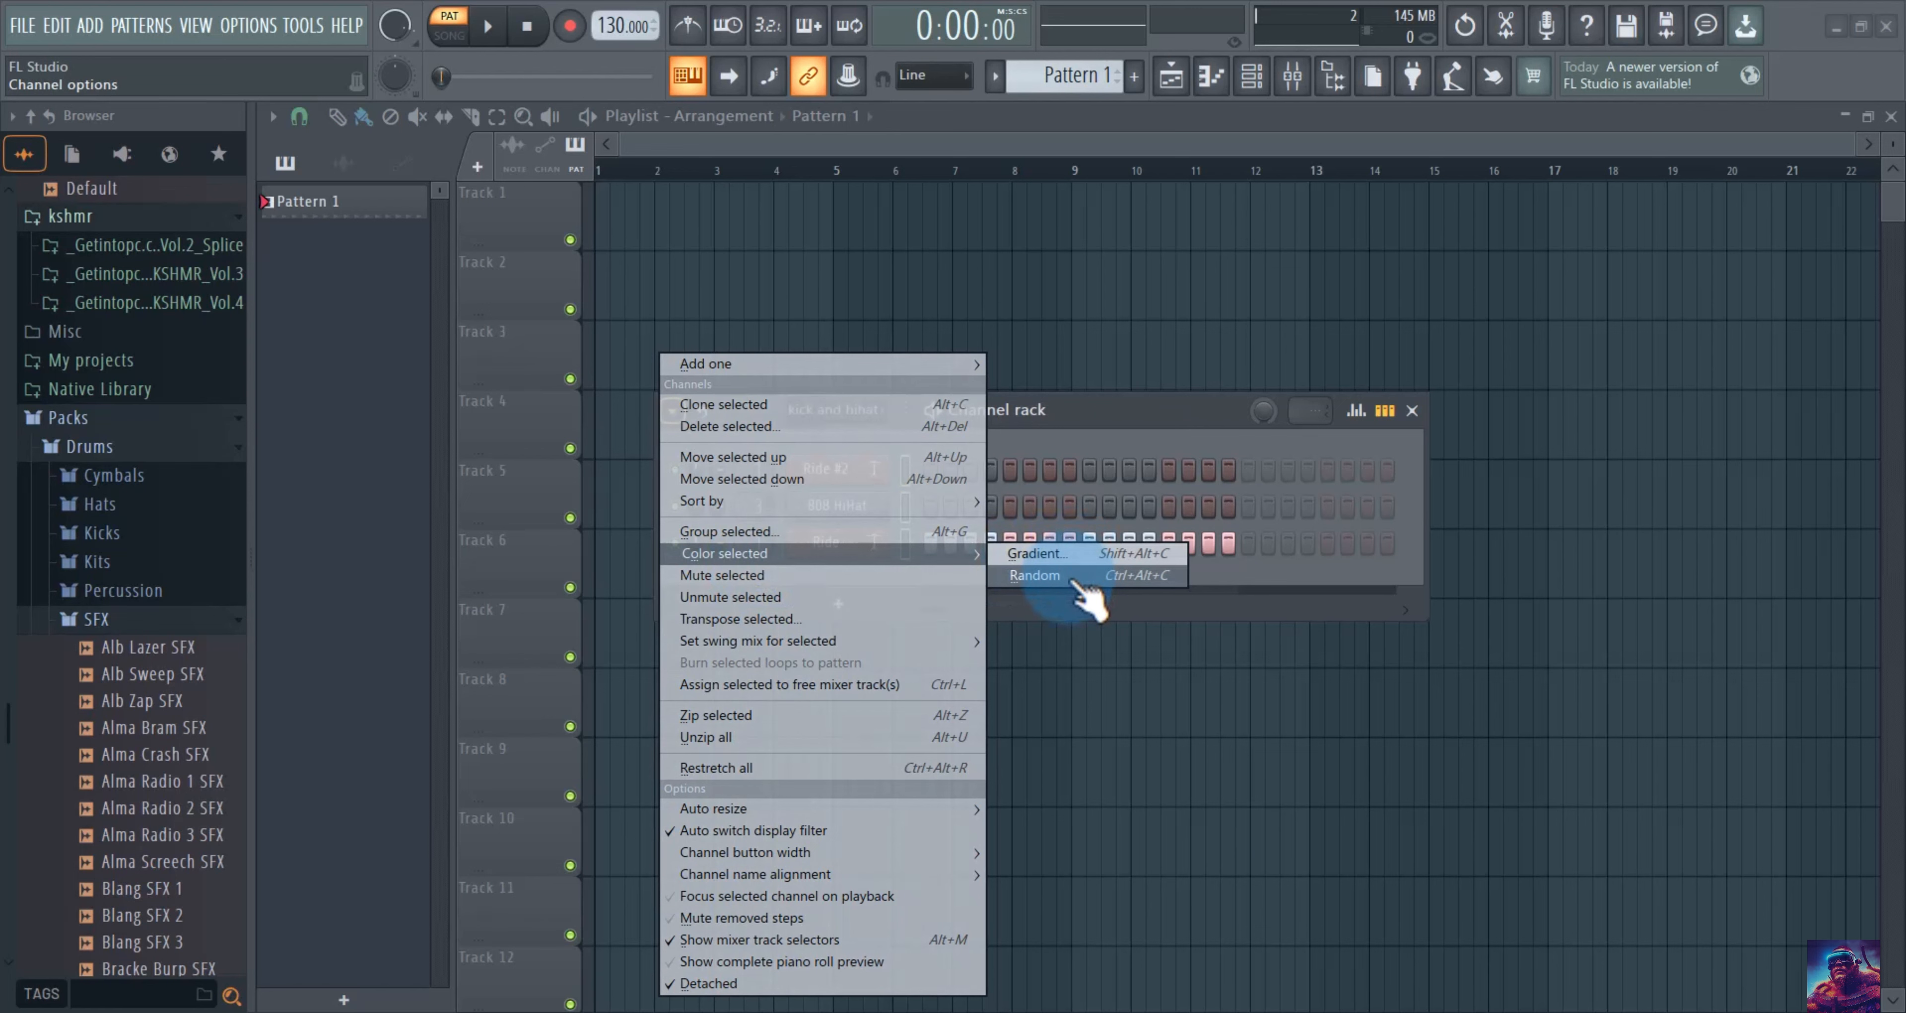
{"action": "left_click", "coordinate": [1036, 576]}
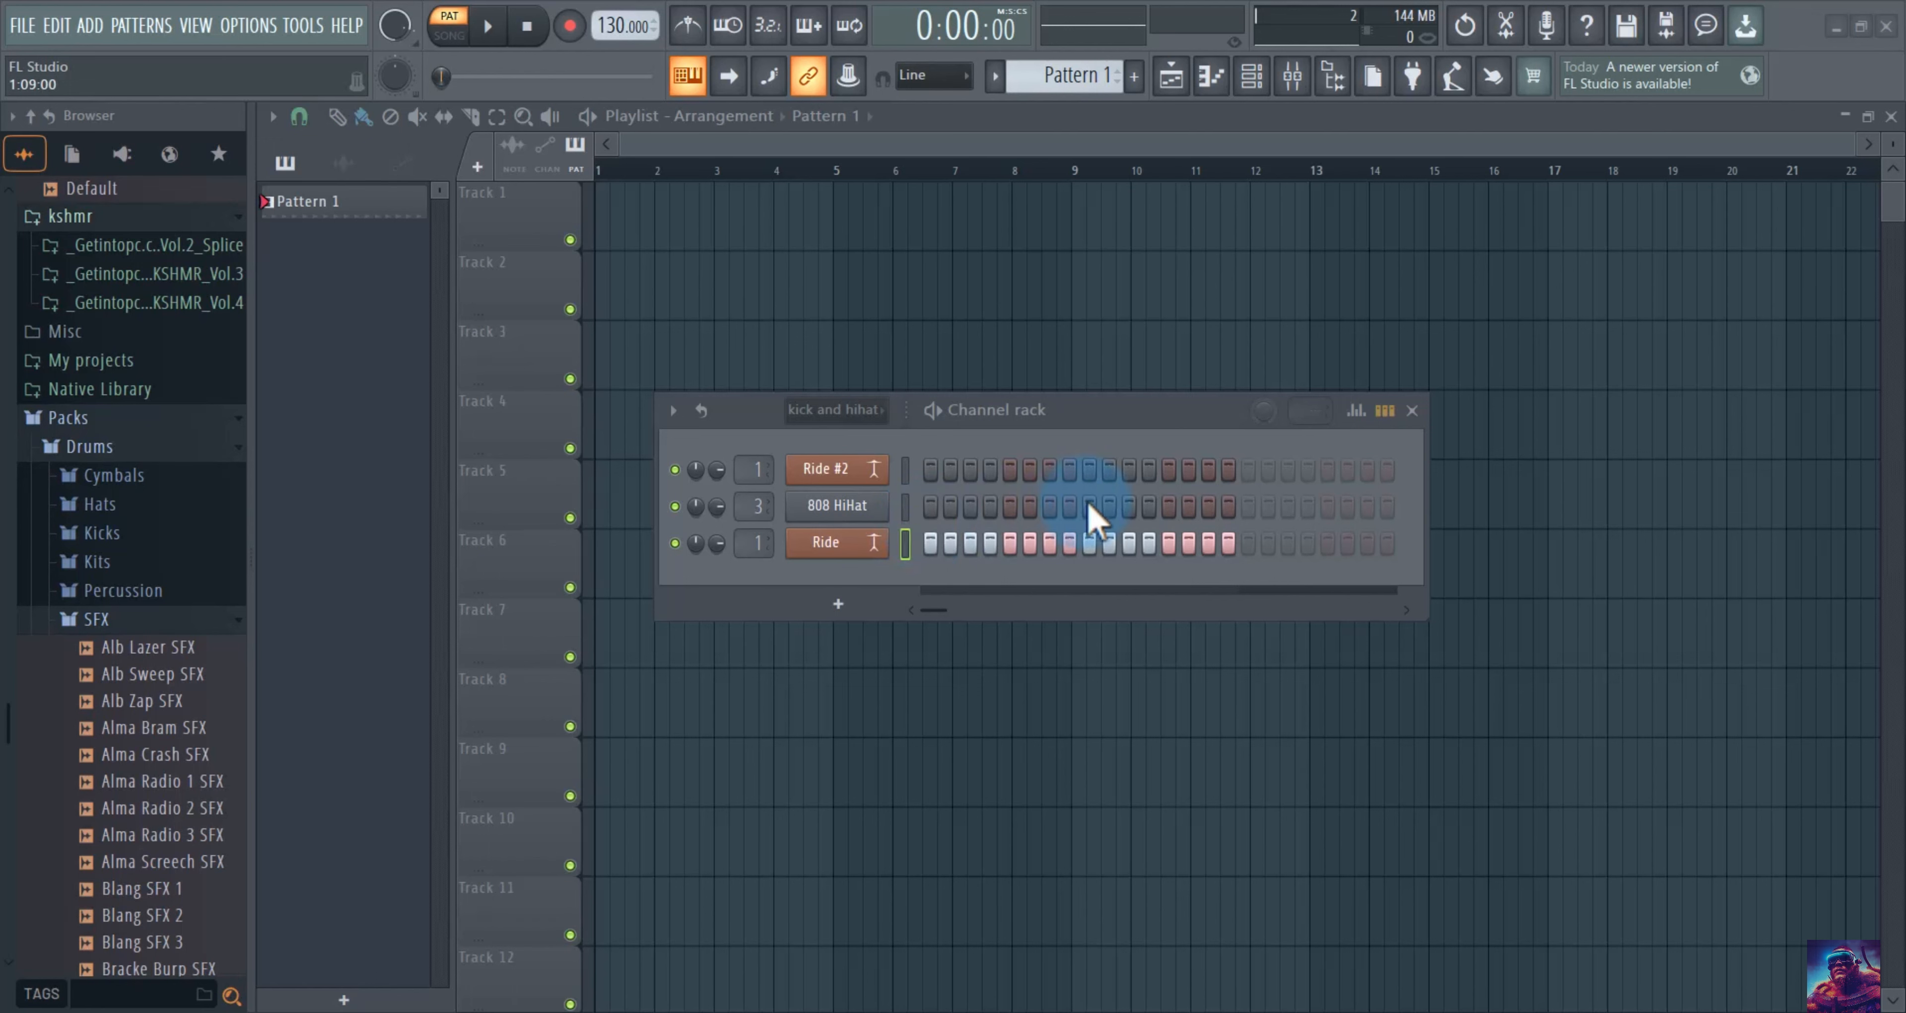
Recolour the selected channels with a green-to-dark-blue gradient.
{"action": "left_click", "coordinate": [673, 409]}
{"action": "mouse_move", "coordinate": [915, 555]}
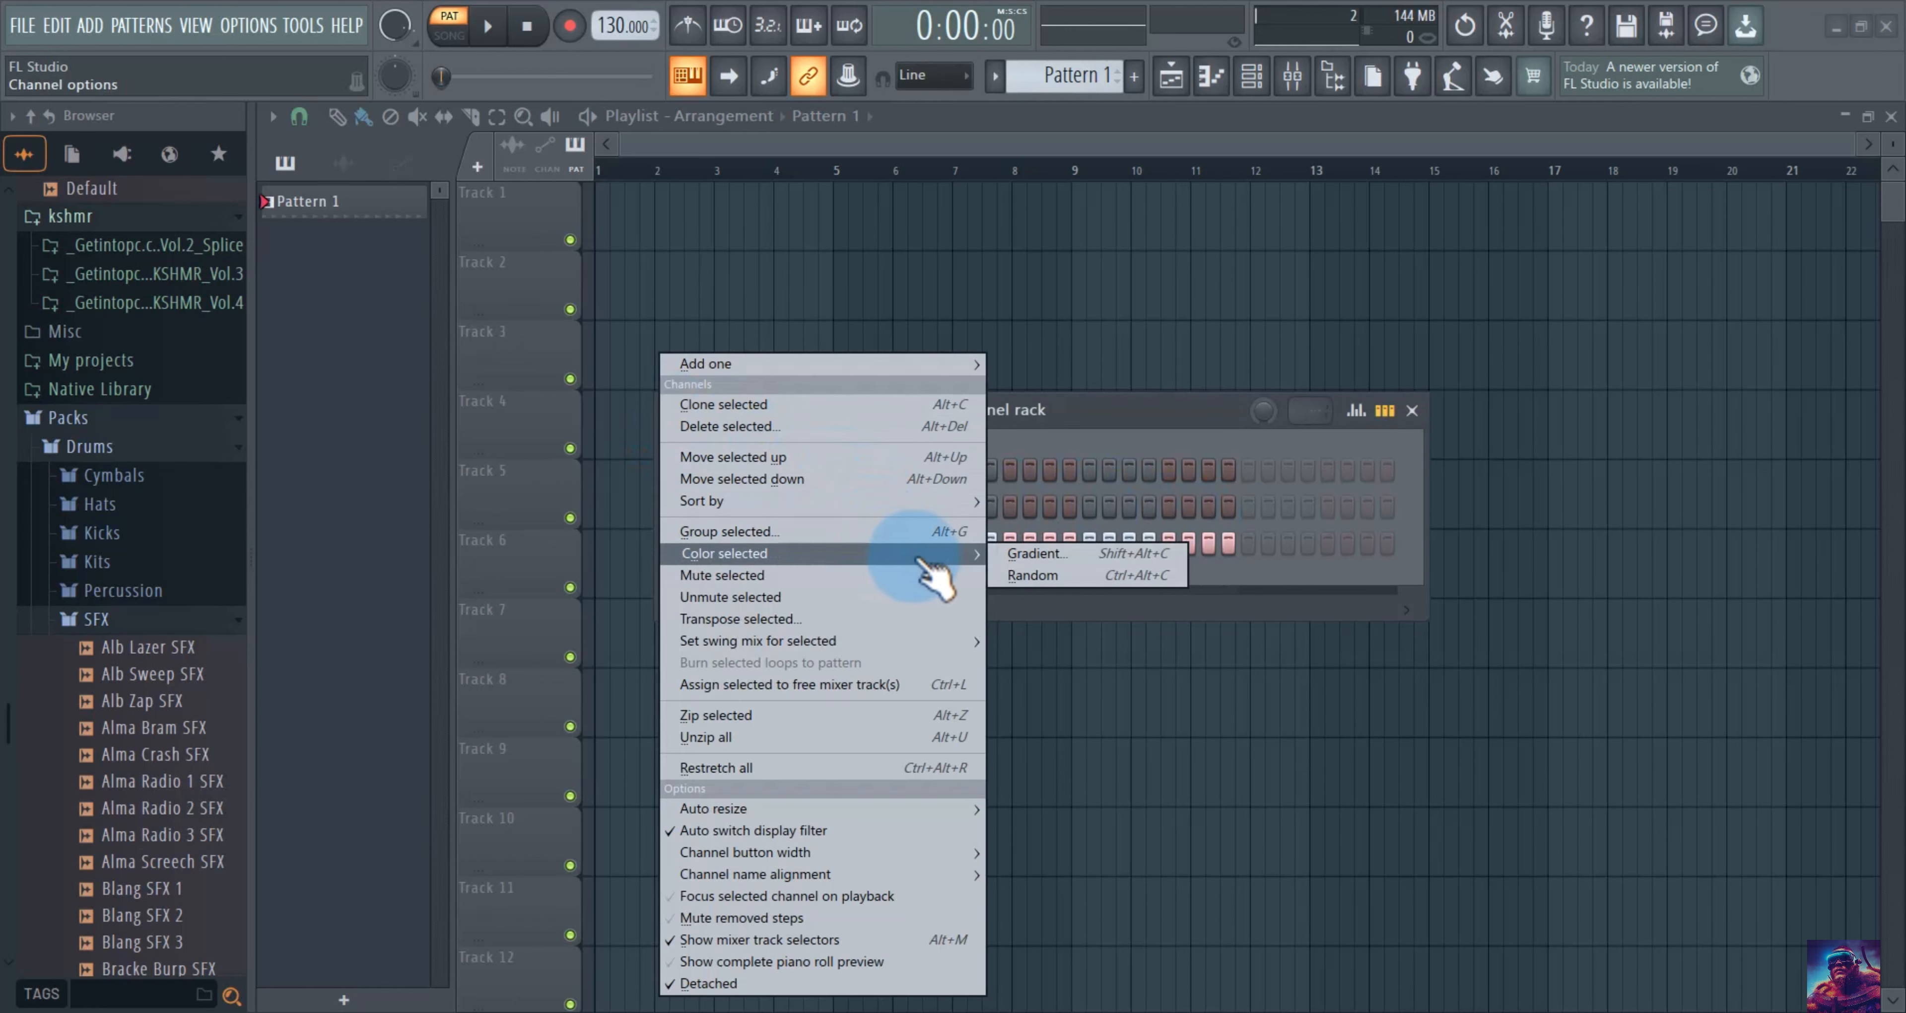
{"action": "left_click", "coordinate": [1011, 557]}
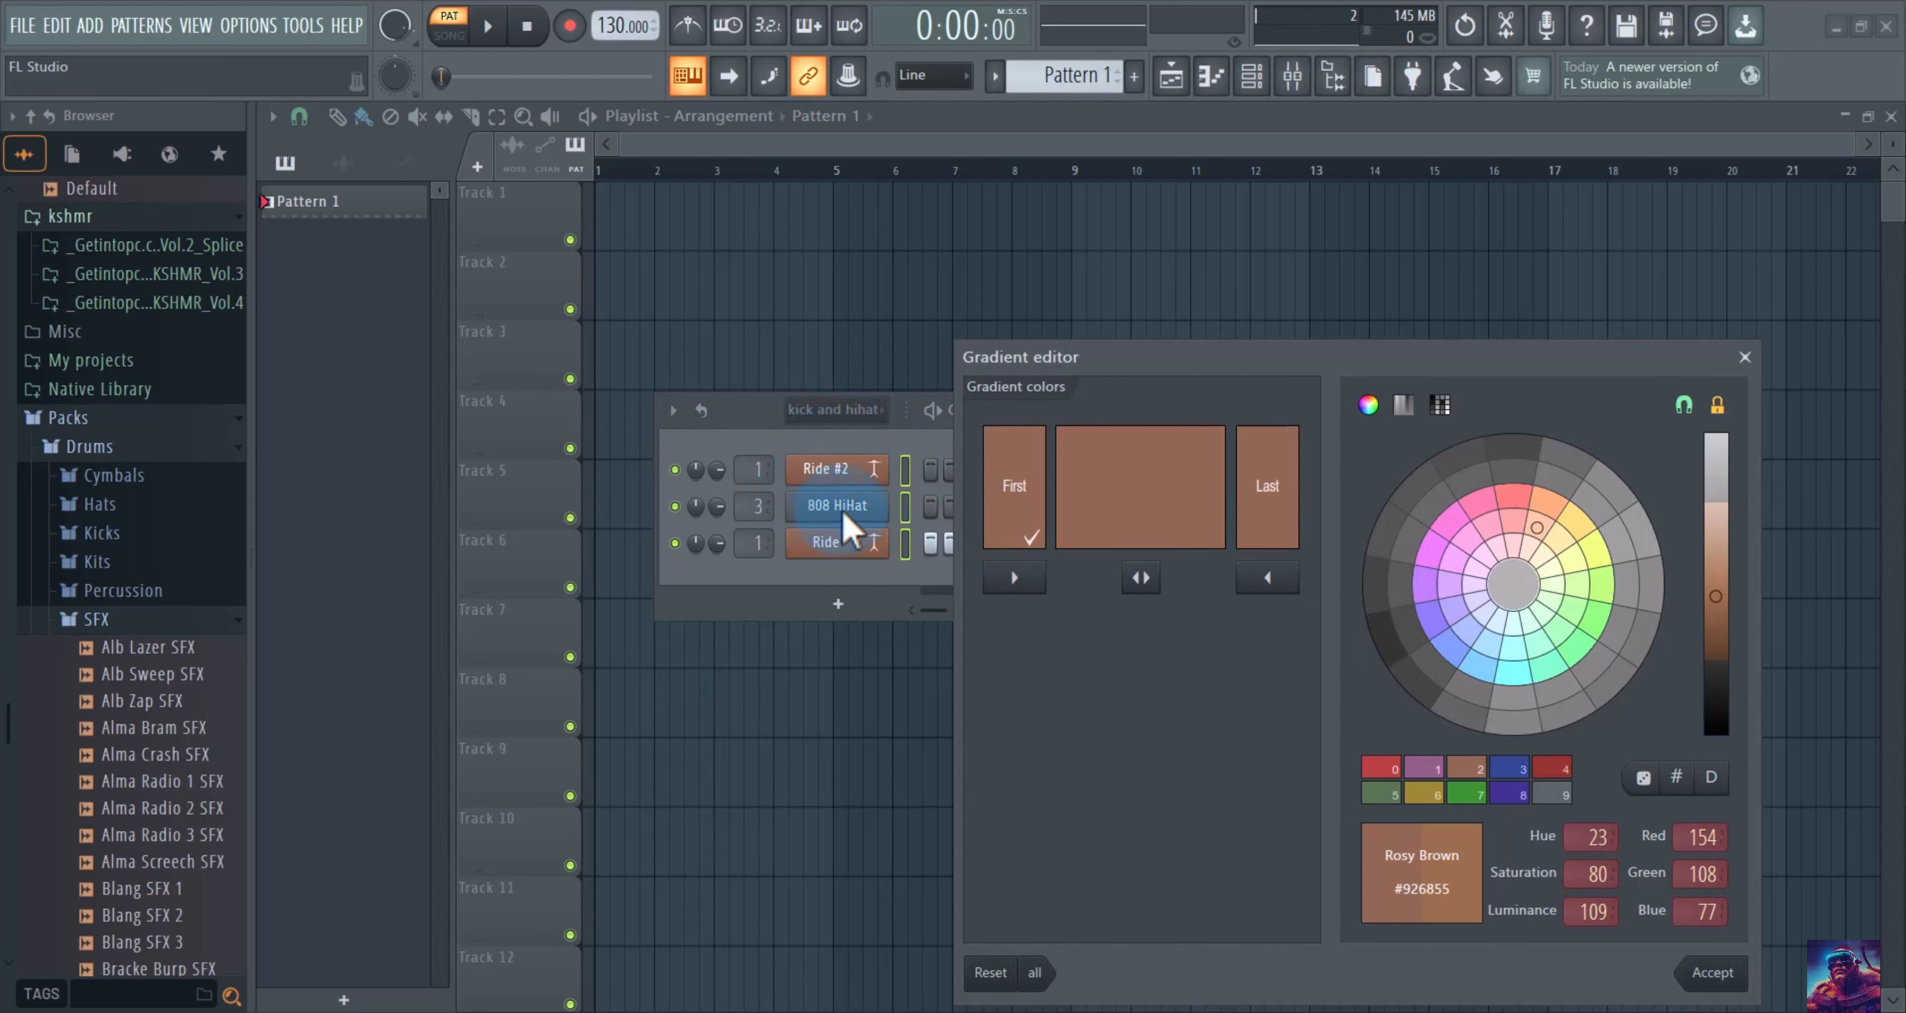
{"action": "left_click", "coordinate": [1593, 617]}
{"action": "left_click", "coordinate": [1292, 490]}
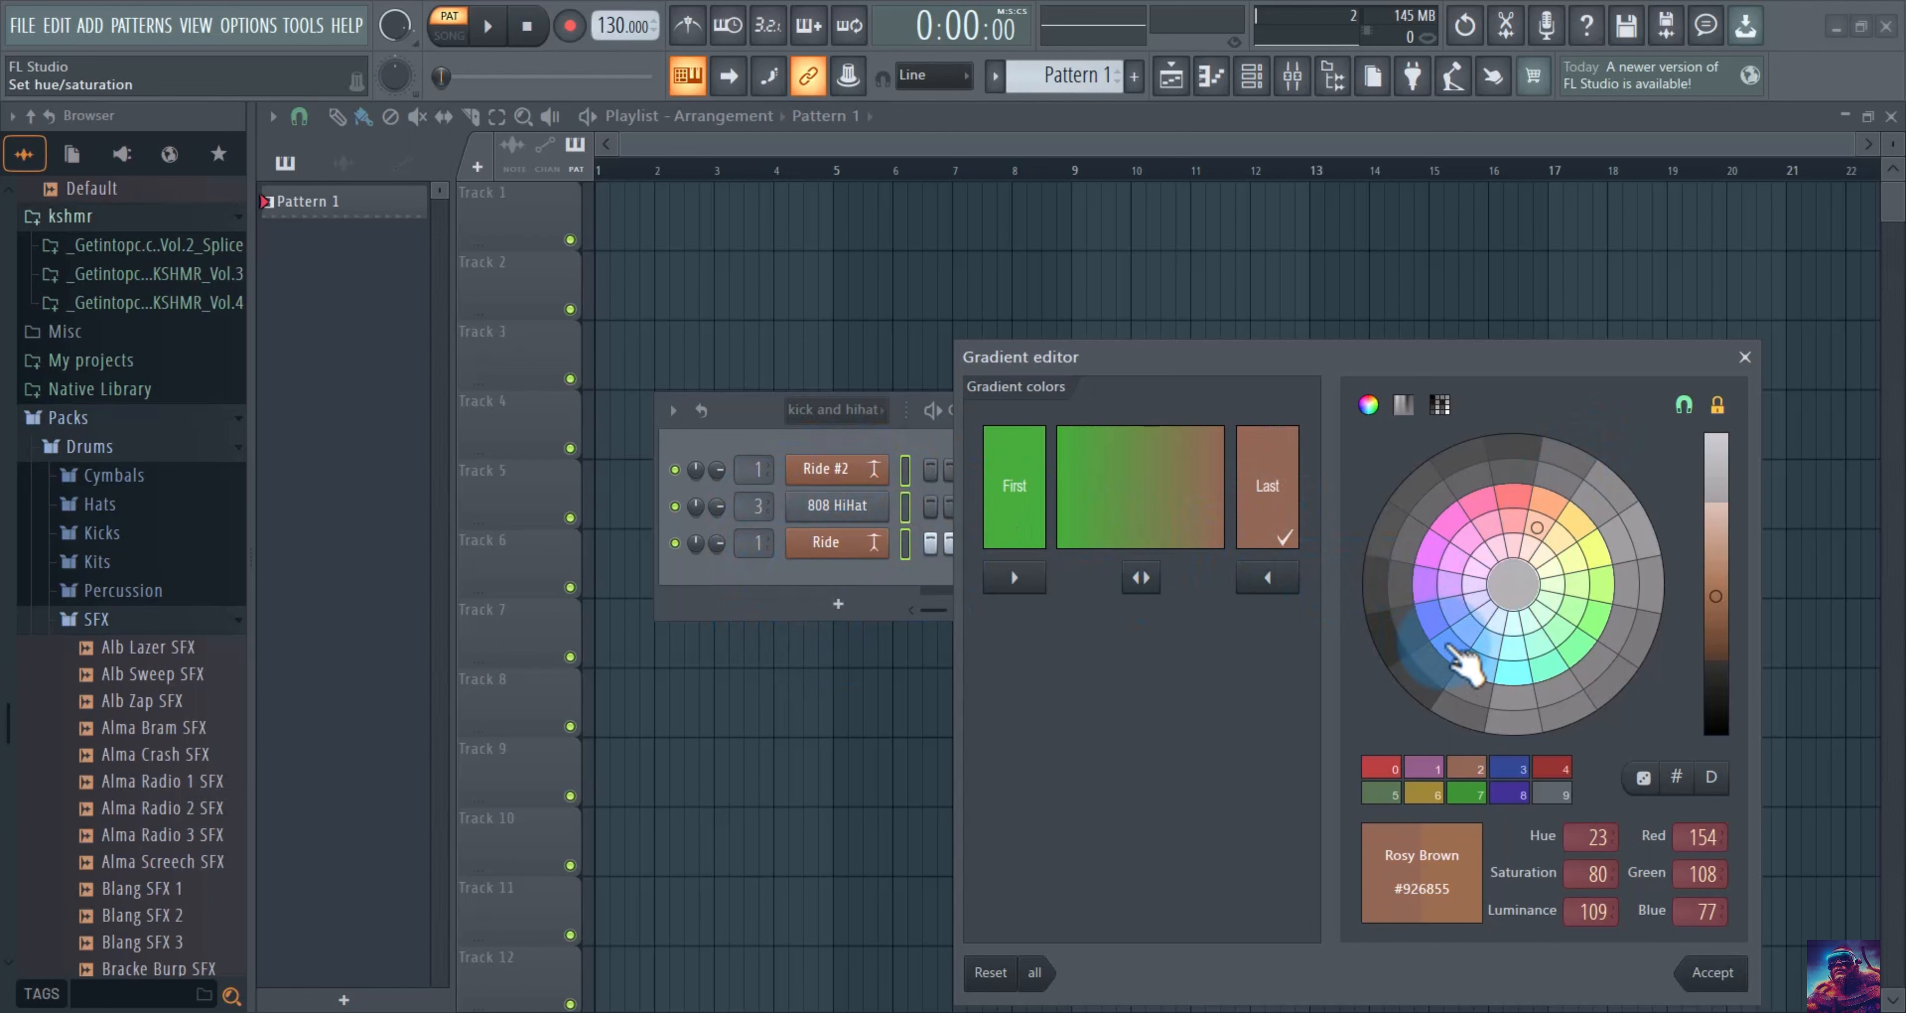
{"action": "left_click", "coordinate": [1451, 645]}
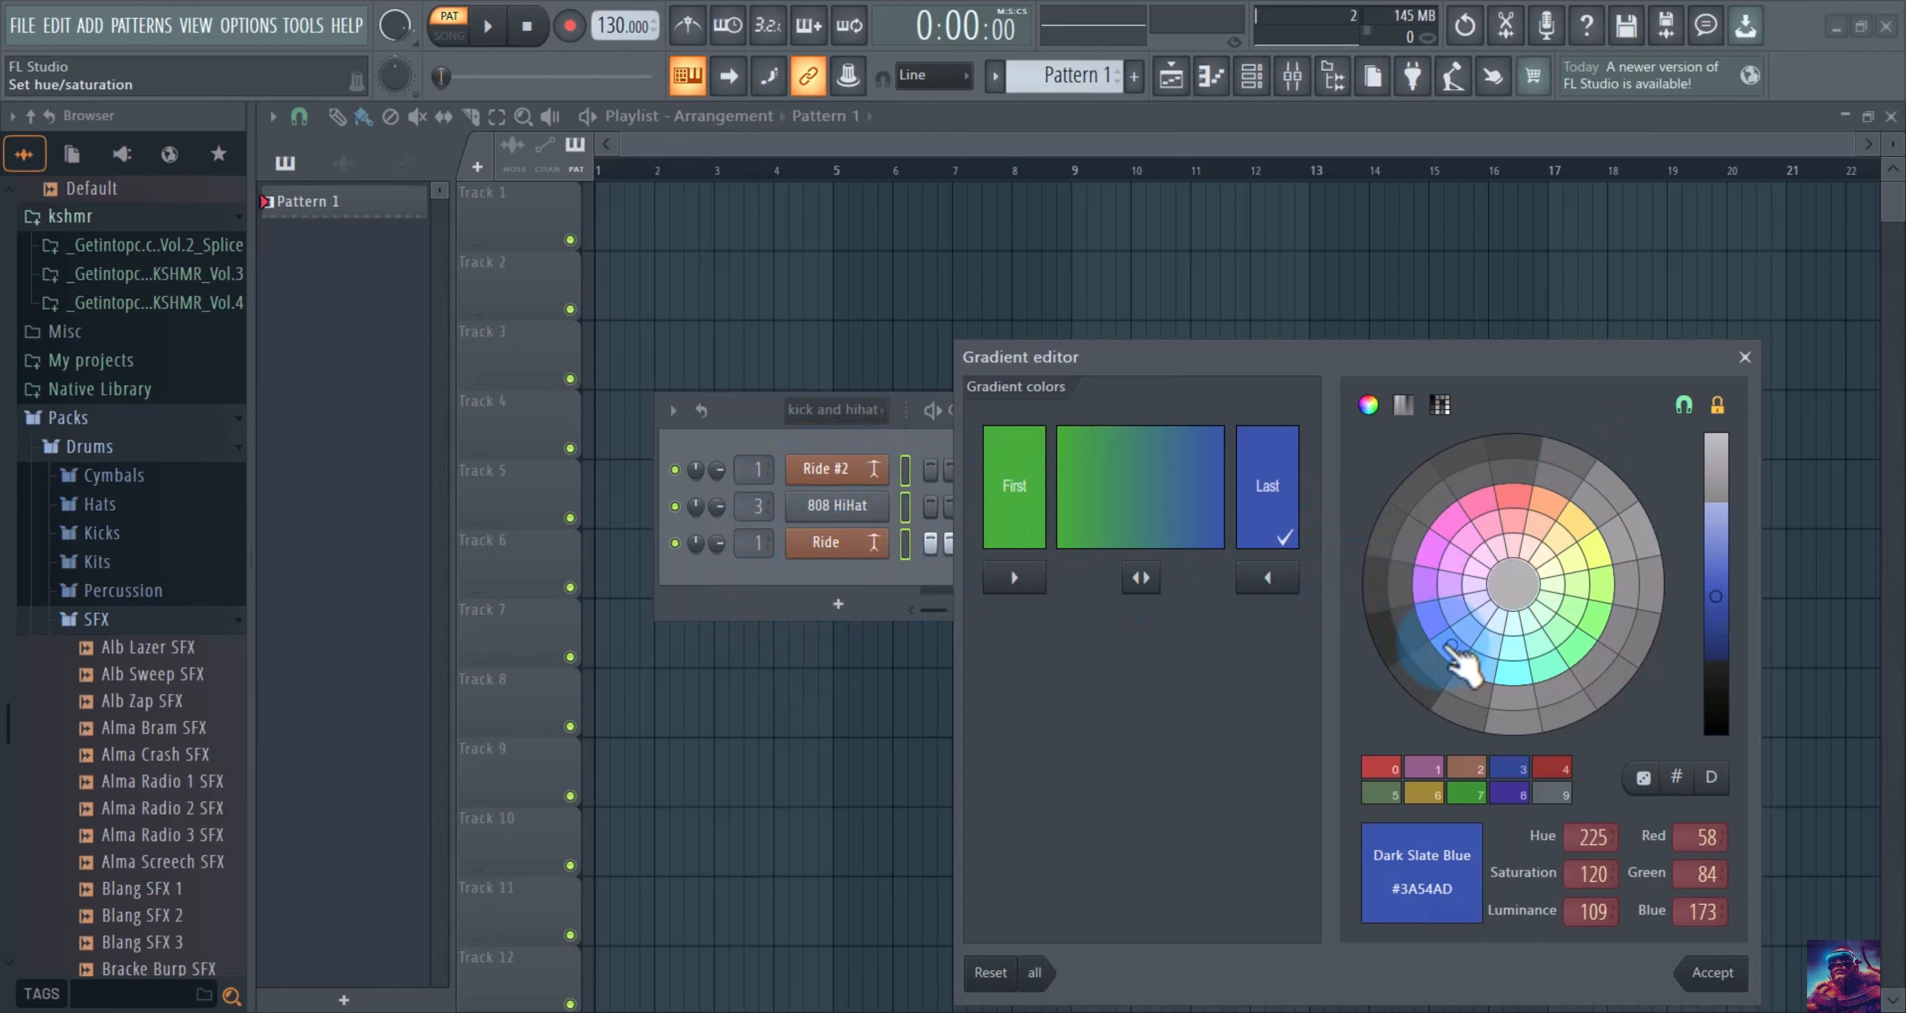
{"action": "left_click", "coordinate": [1728, 981]}
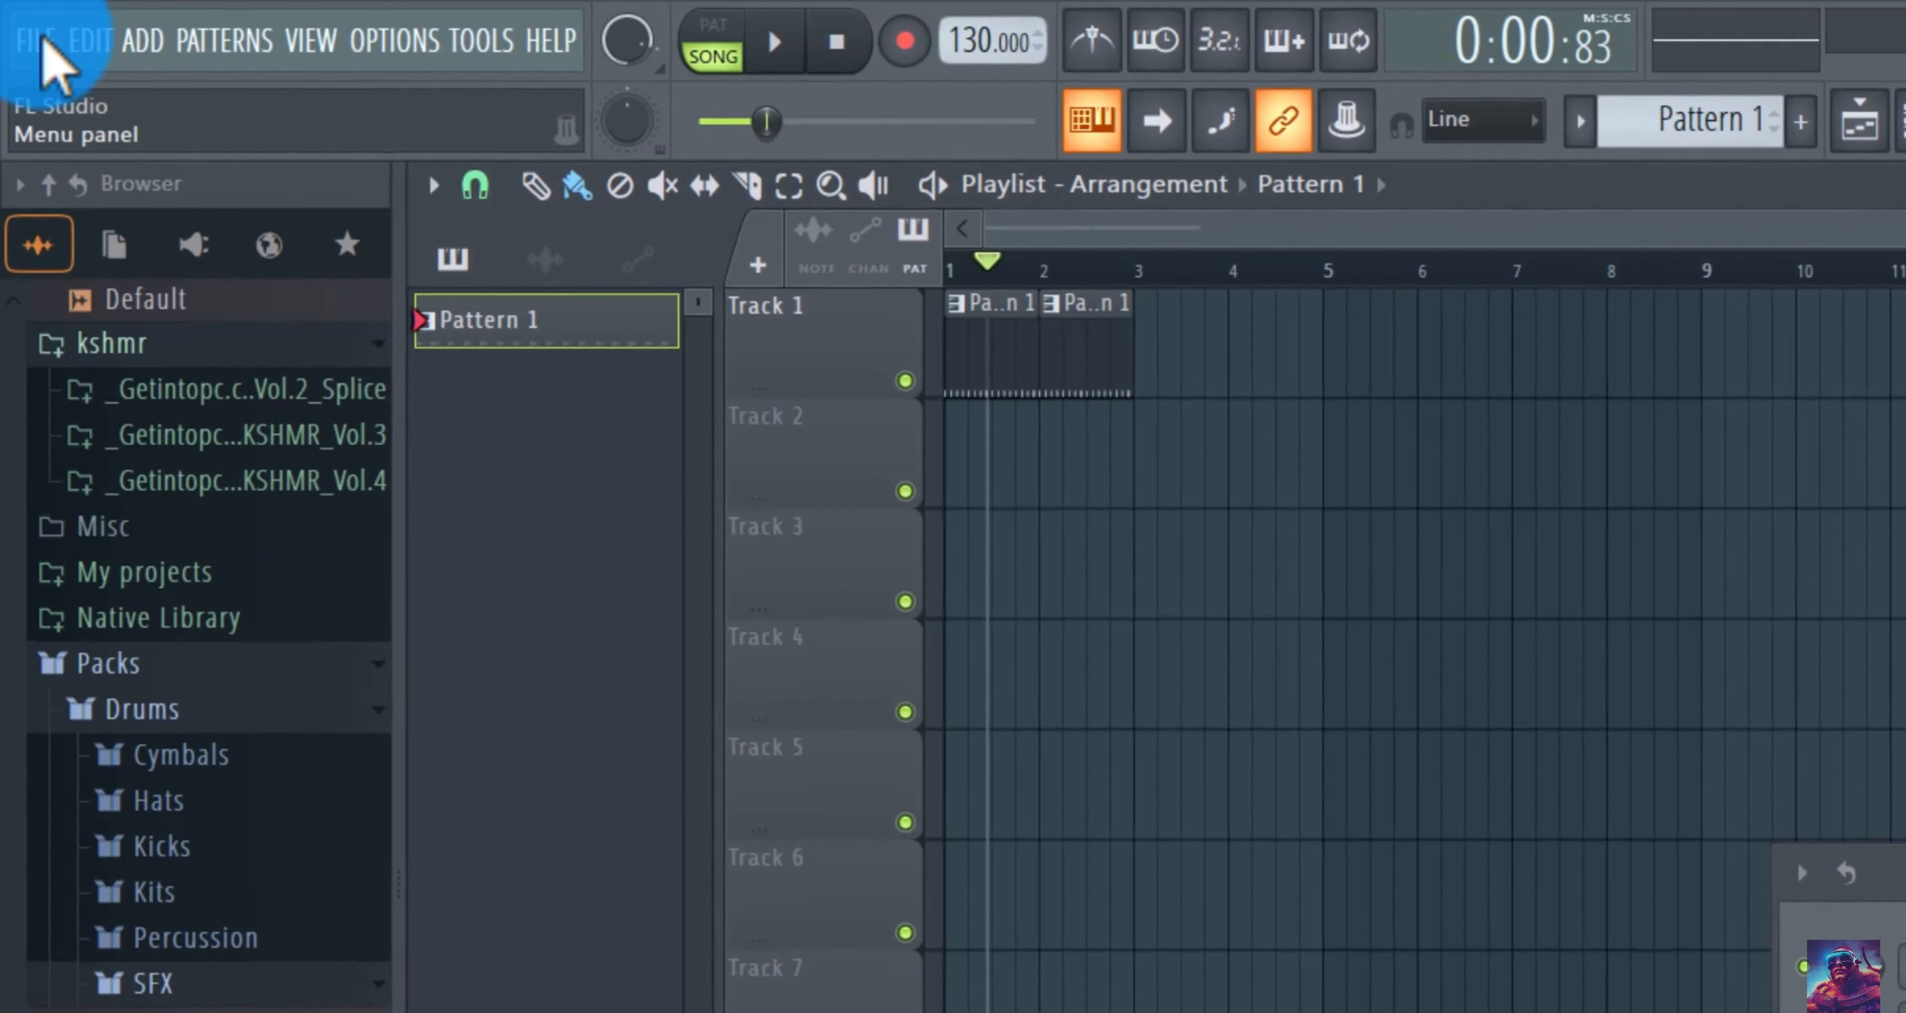
{"action": "left_click", "coordinate": [38, 41]}
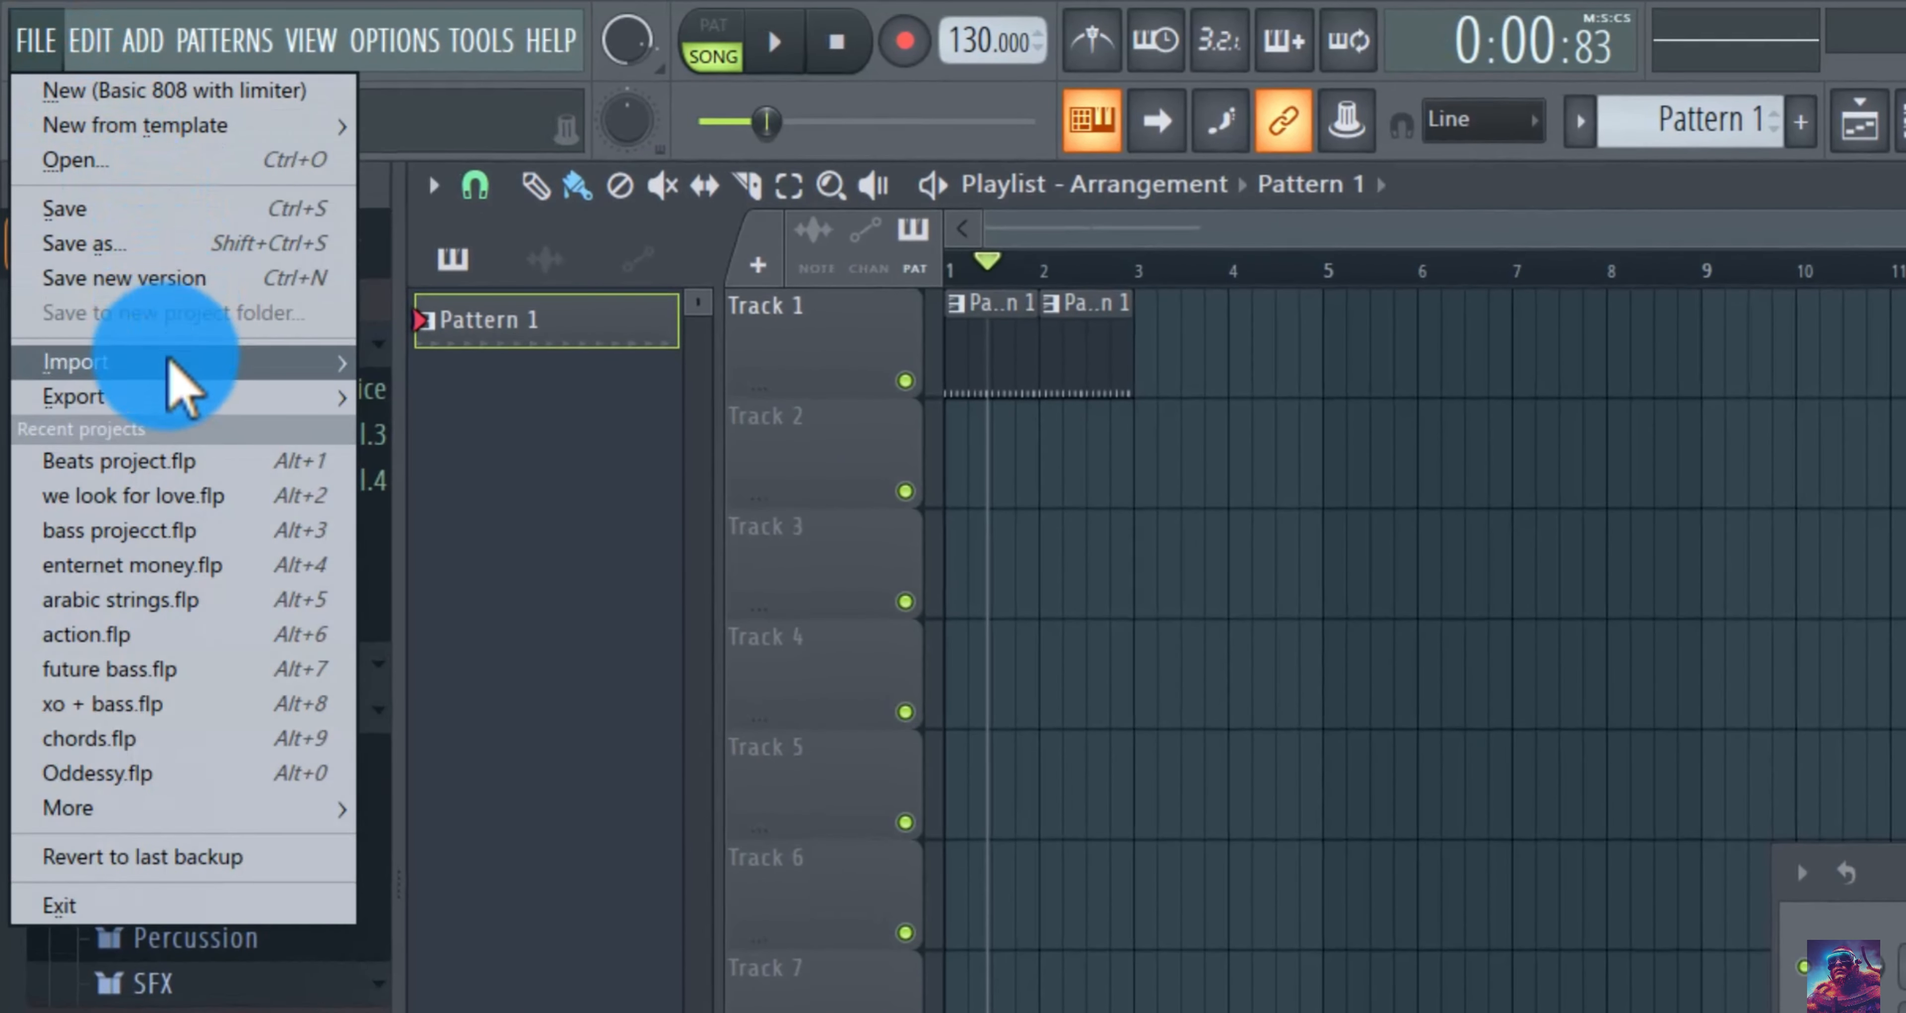
{"action": "mouse_move", "coordinate": [172, 398]}
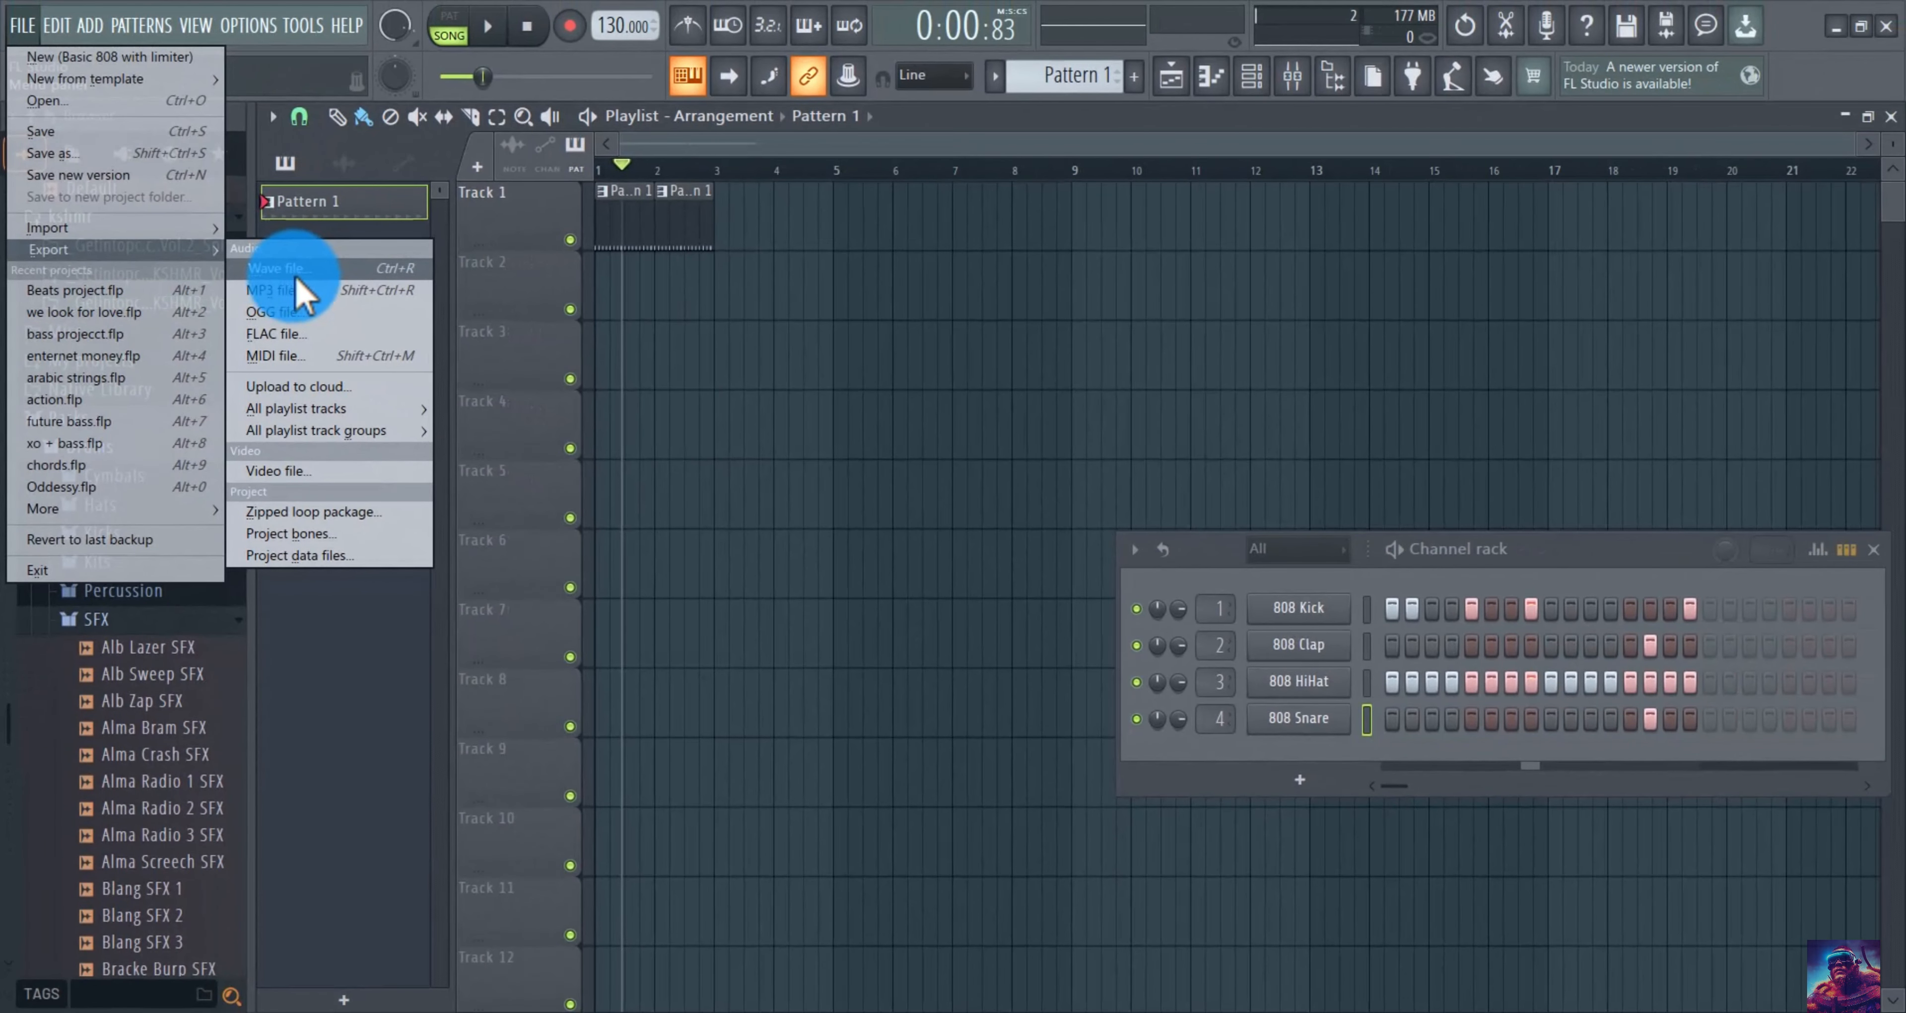
{"action": "left_click", "coordinate": [851, 444]}
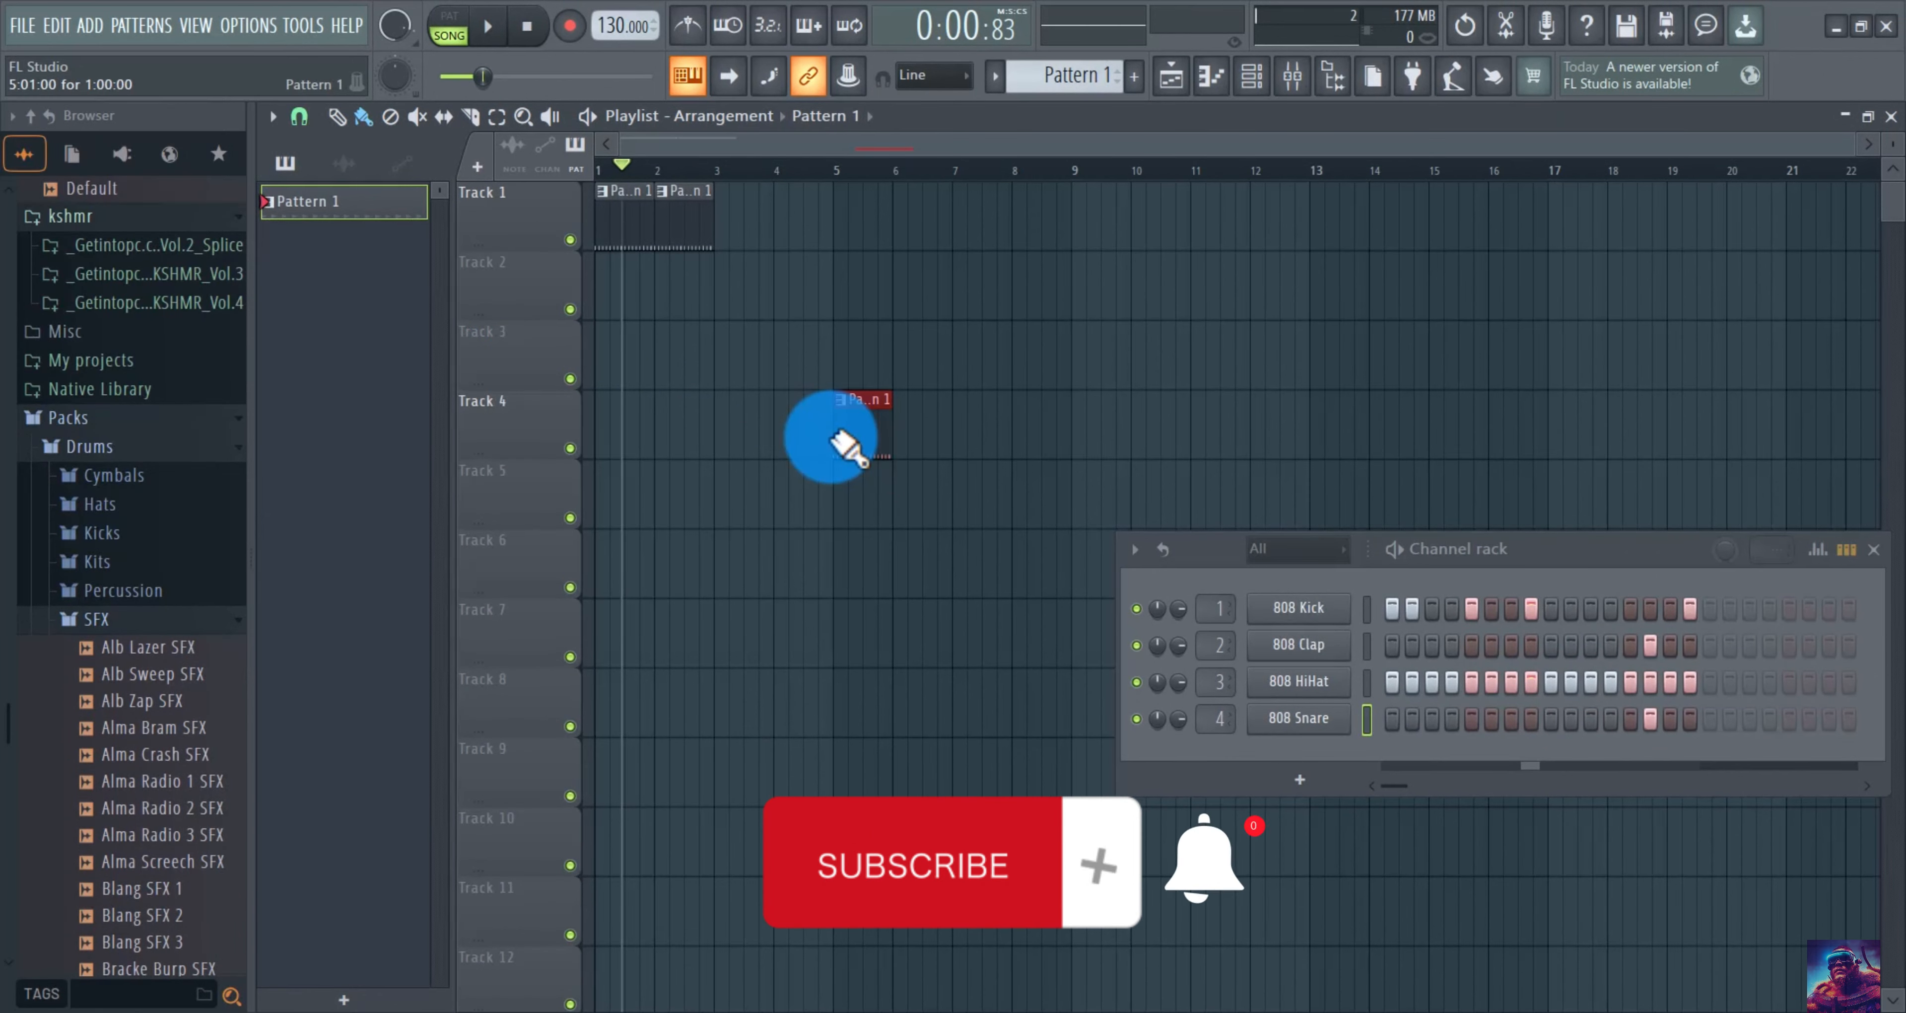
{"action": "right_click", "coordinate": [851, 445]}
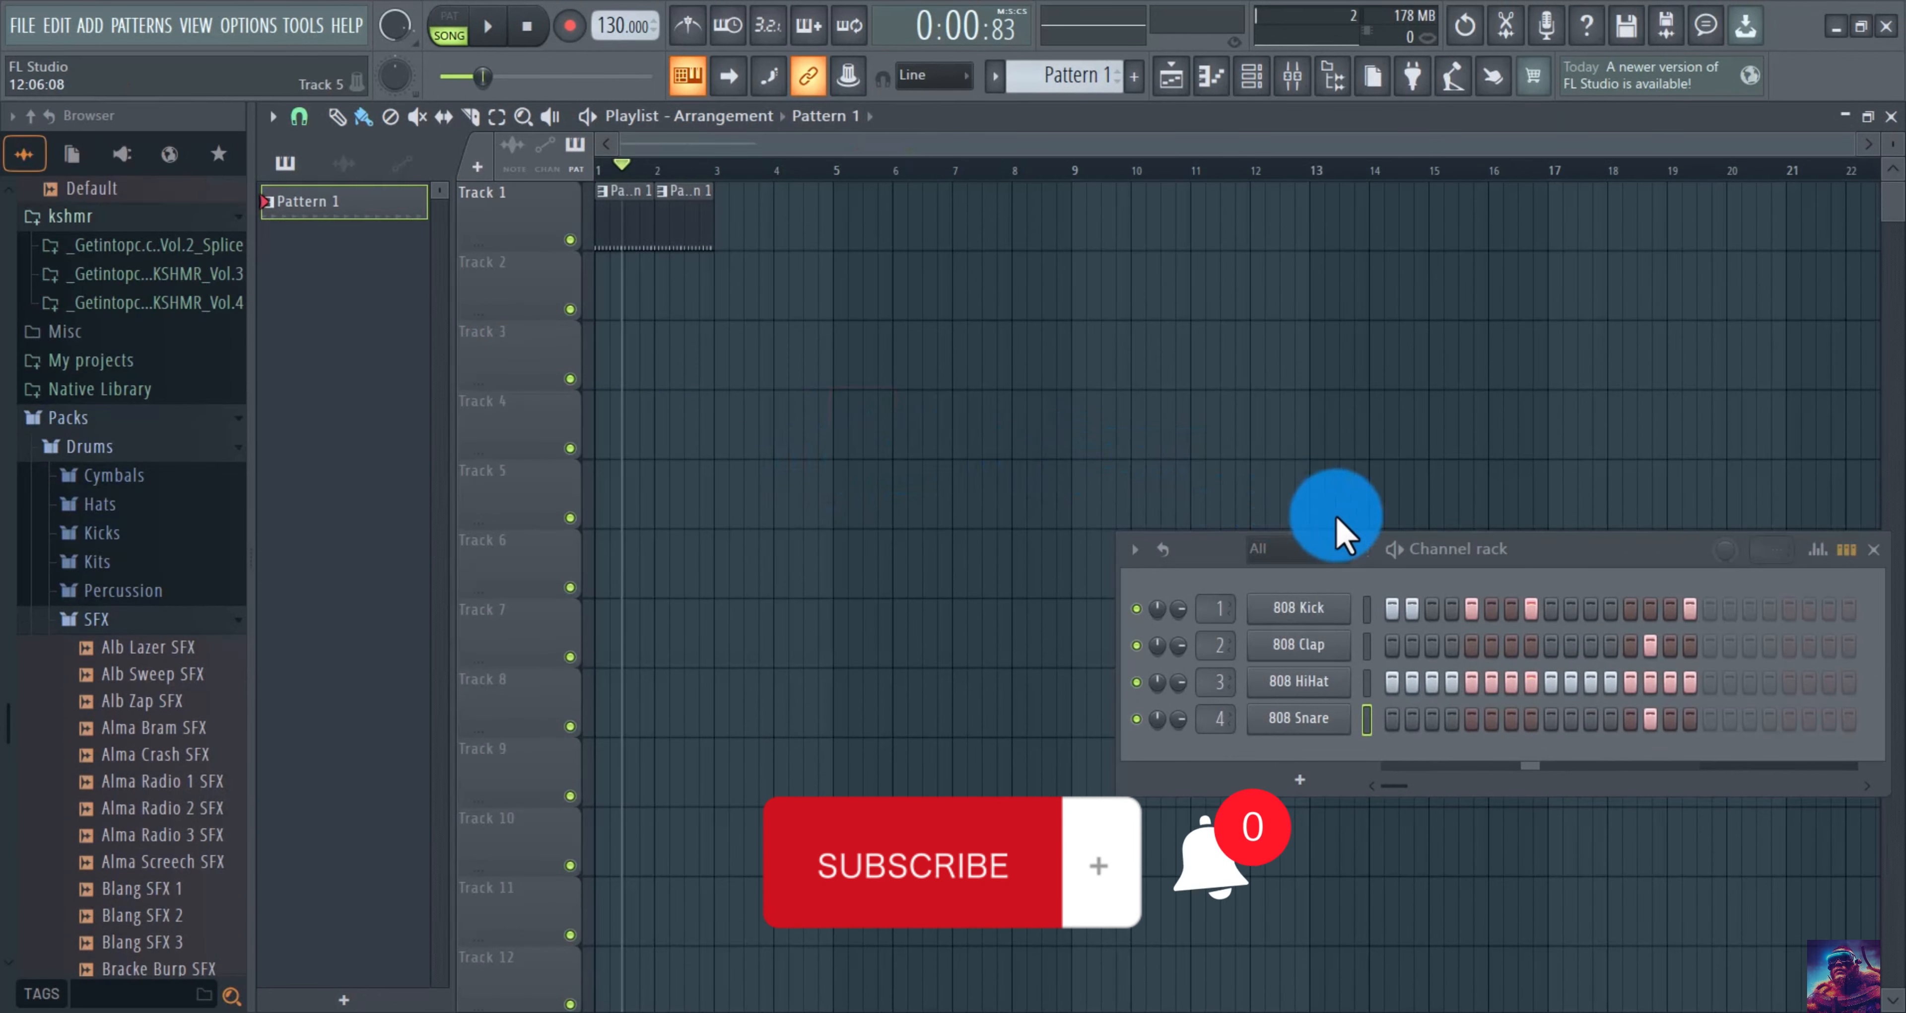